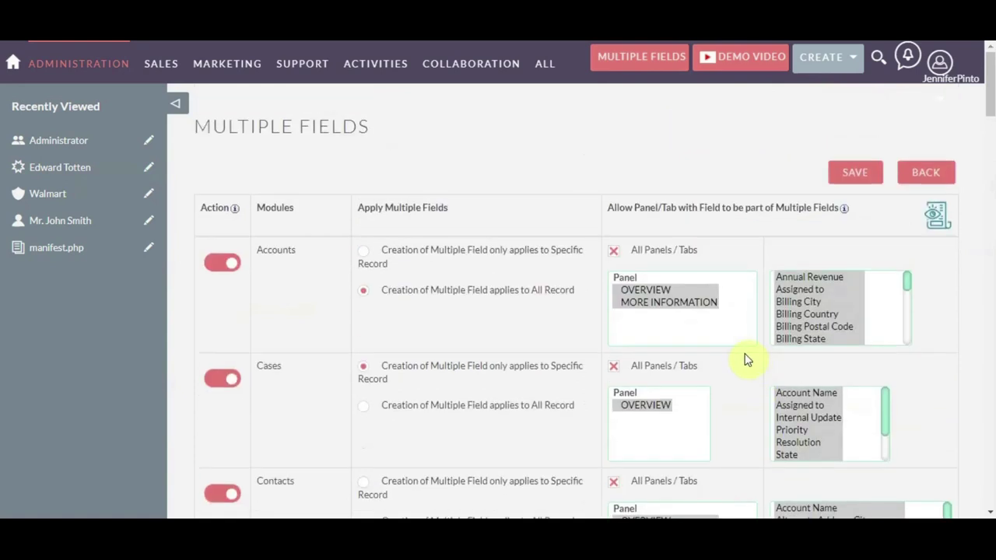
# Save the Multiple Fields configuration for Accounts, Cases and Contacts and dismiss the success alert.
pyautogui.click(847, 183)
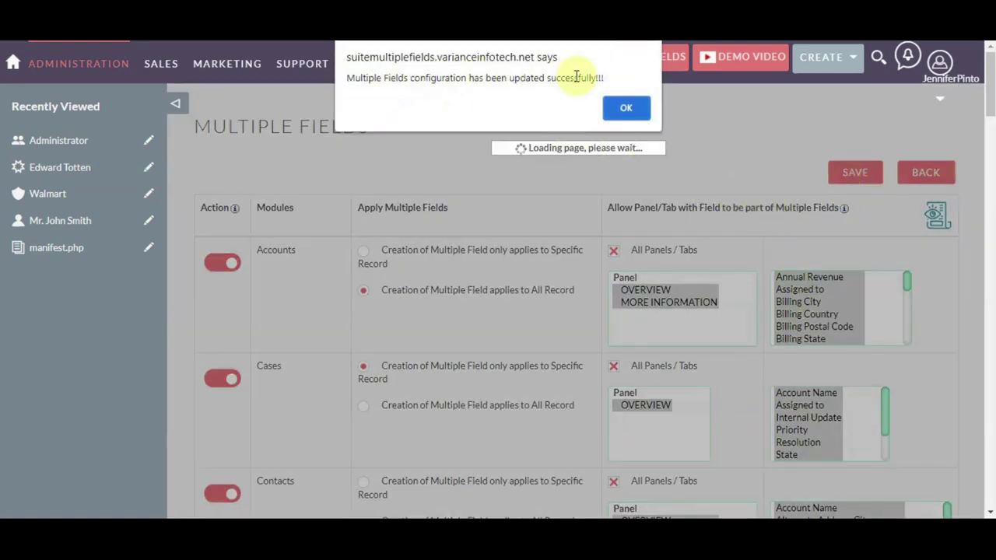
pyautogui.click(626, 108)
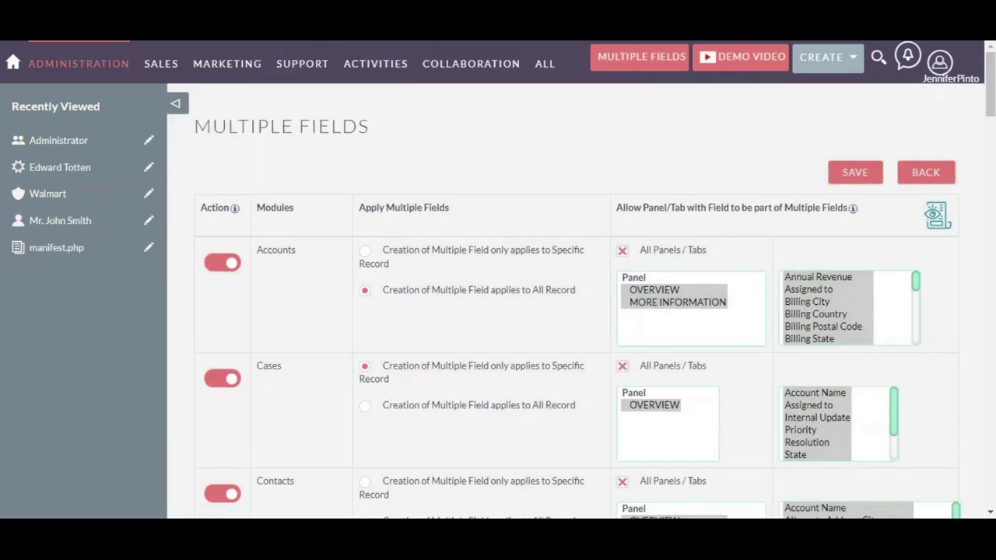
# Start a new lead from the Leads module and look over the form's multi-entry fields.
pyautogui.click(265, 41)
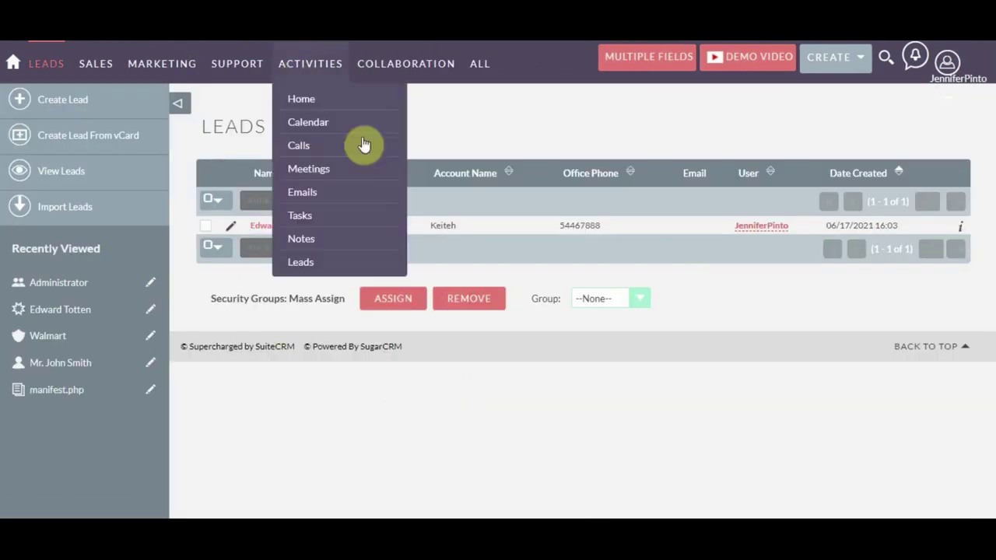
pyautogui.click(65, 104)
pyautogui.scroll(-1, 498, 268)
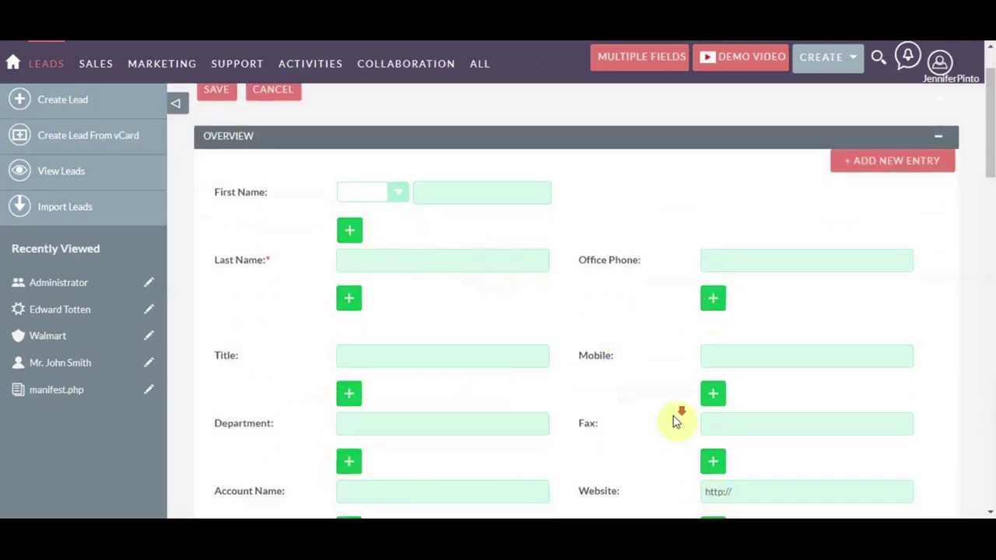
pyautogui.scroll(-7, 662, 401)
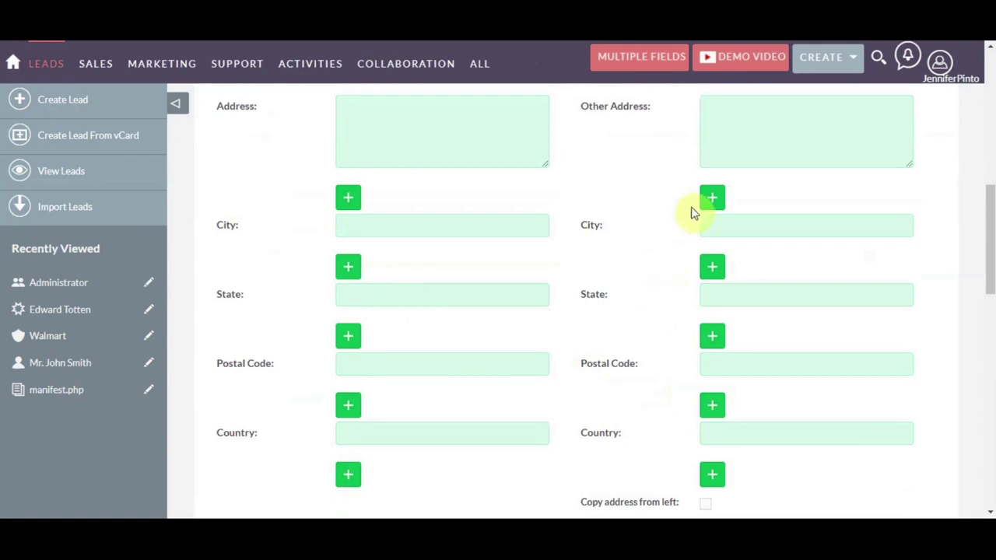
pyautogui.scroll(-9, 585, 380)
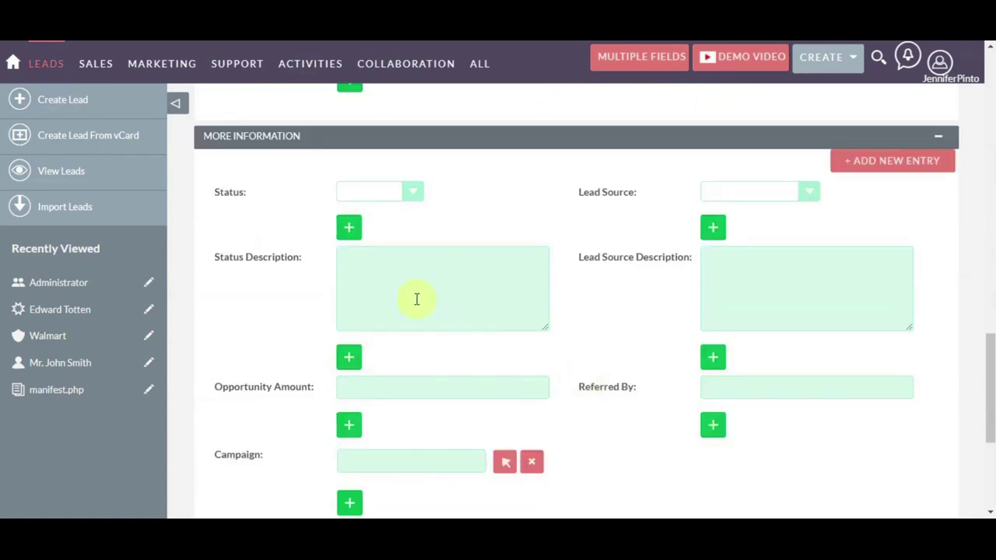
pyautogui.scroll(-1, 410, 303)
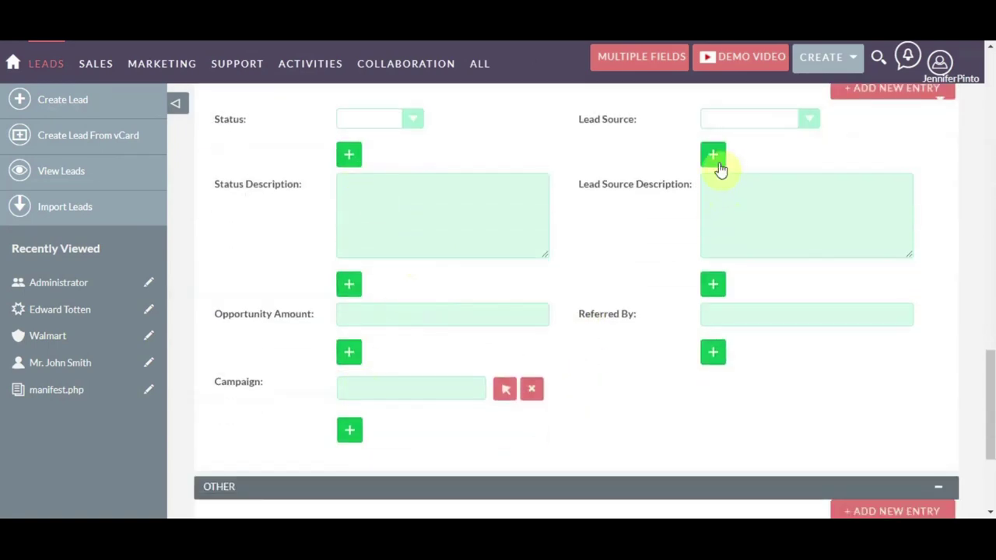
pyautogui.scroll(-3, 716, 355)
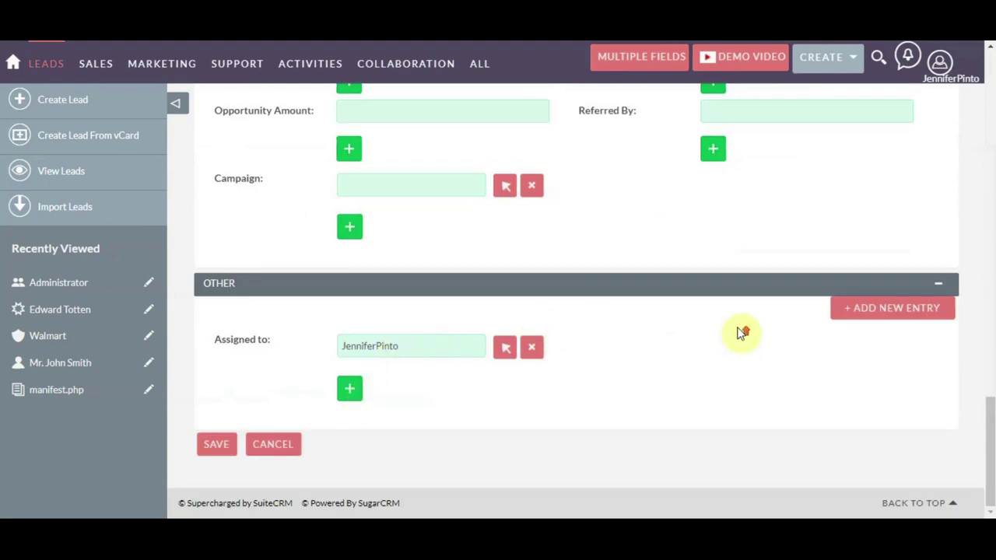
pyautogui.scroll(12, 727, 327)
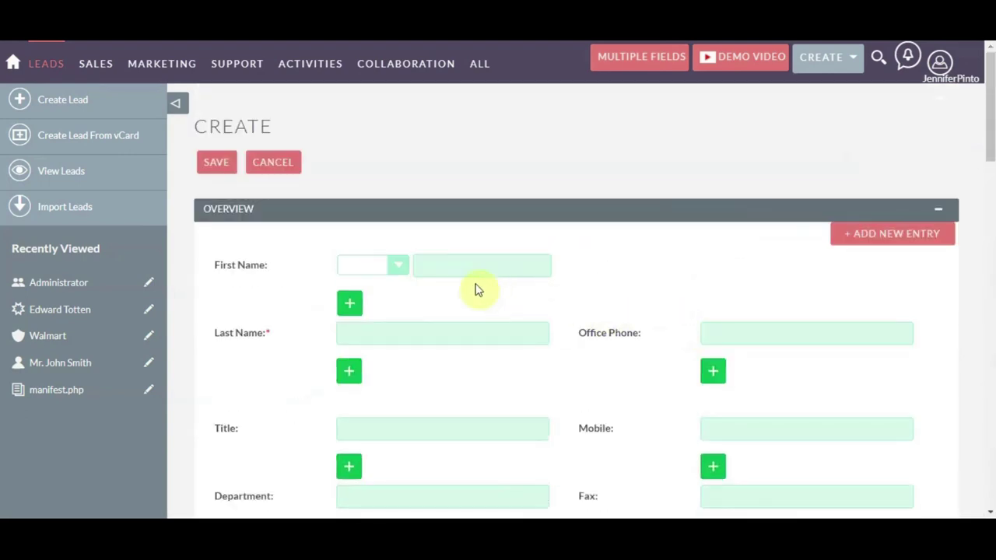
# Enter the lead's first and last names, each with a second extra entry.
pyautogui.click(462, 271)
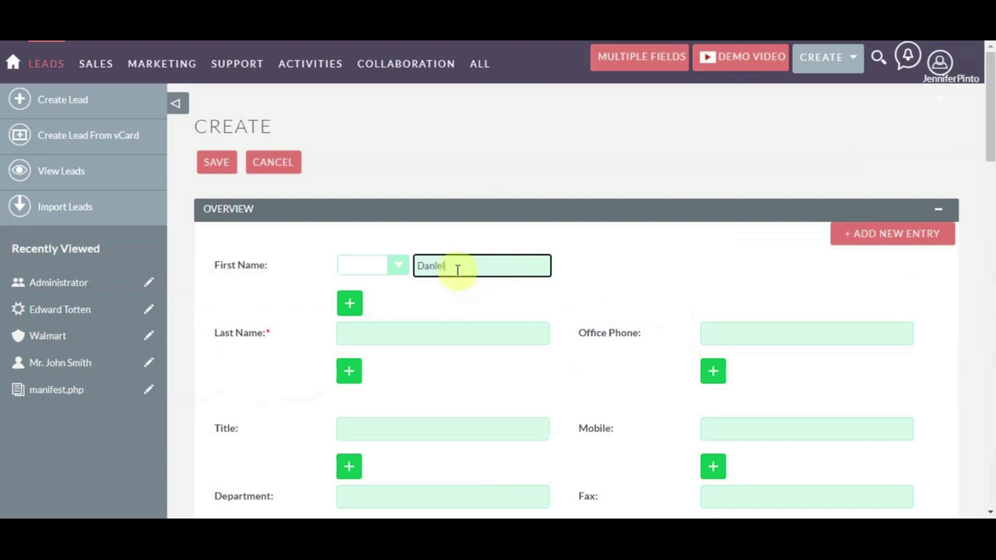
pyautogui.click(349, 301)
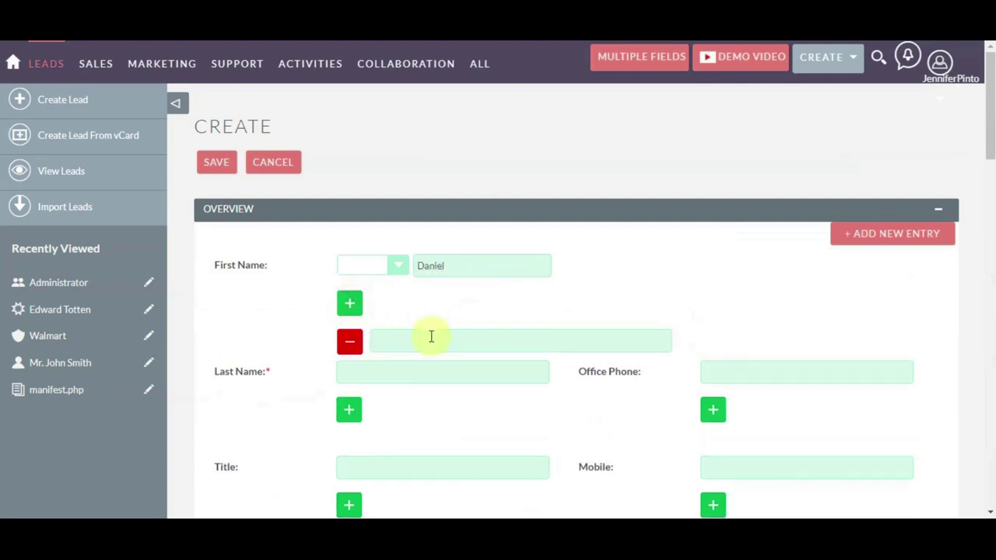
pyautogui.click(432, 335)
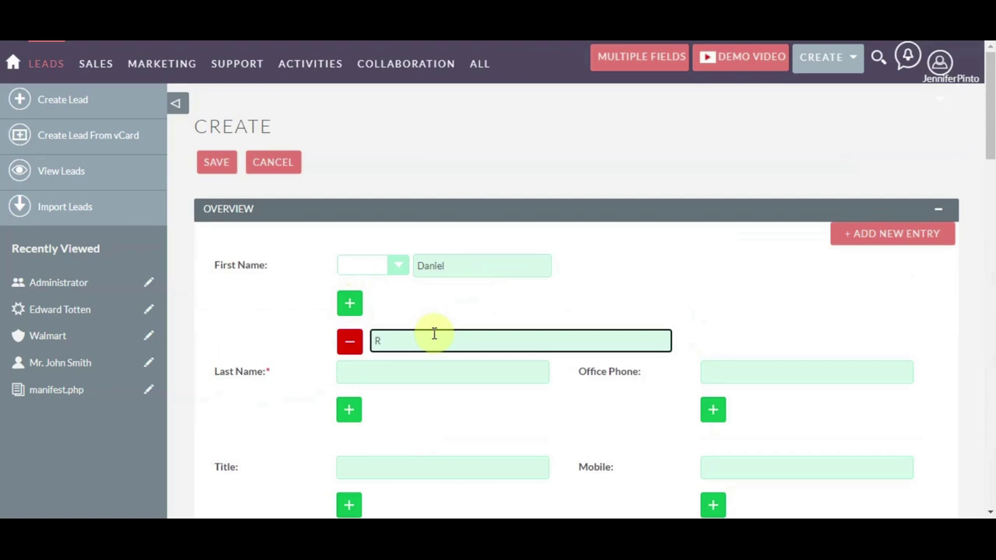
pyautogui.click(434, 375)
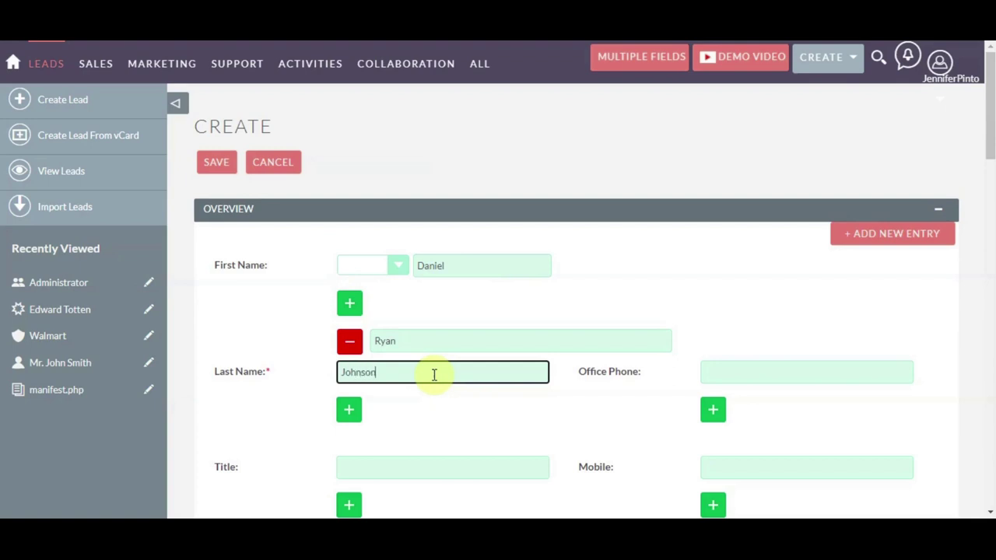
pyautogui.click(349, 413)
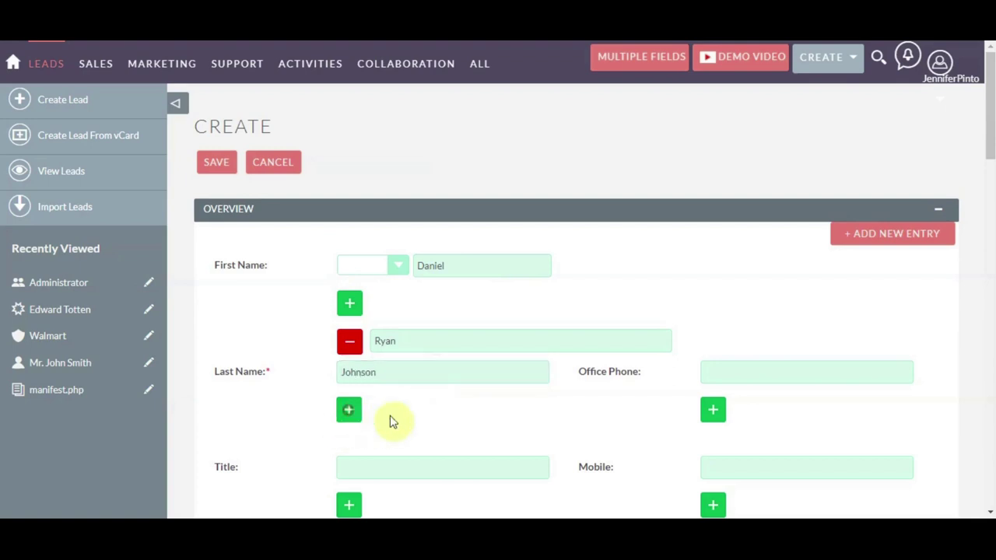
pyautogui.click(405, 444)
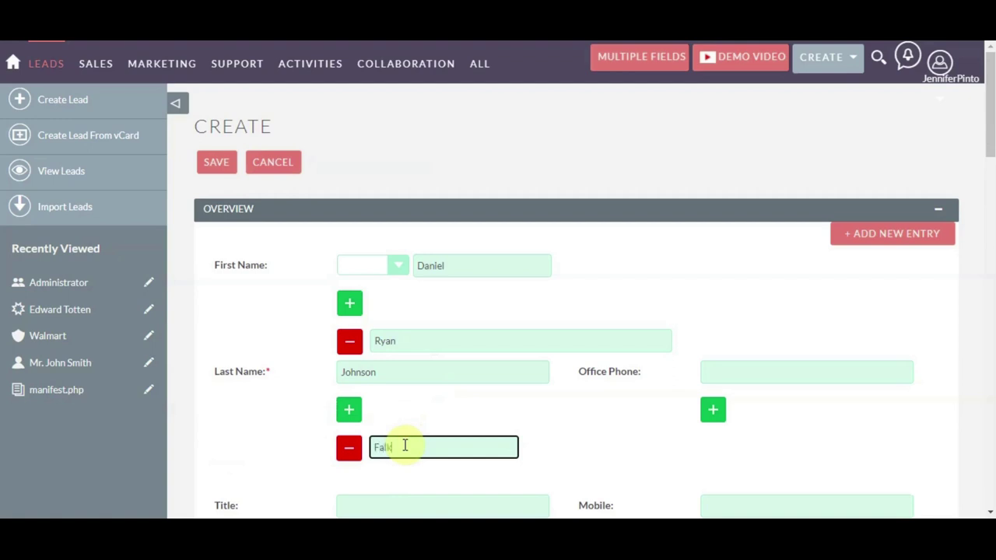
pyautogui.write('Falk')
pyautogui.scroll(-2, 700, 319)
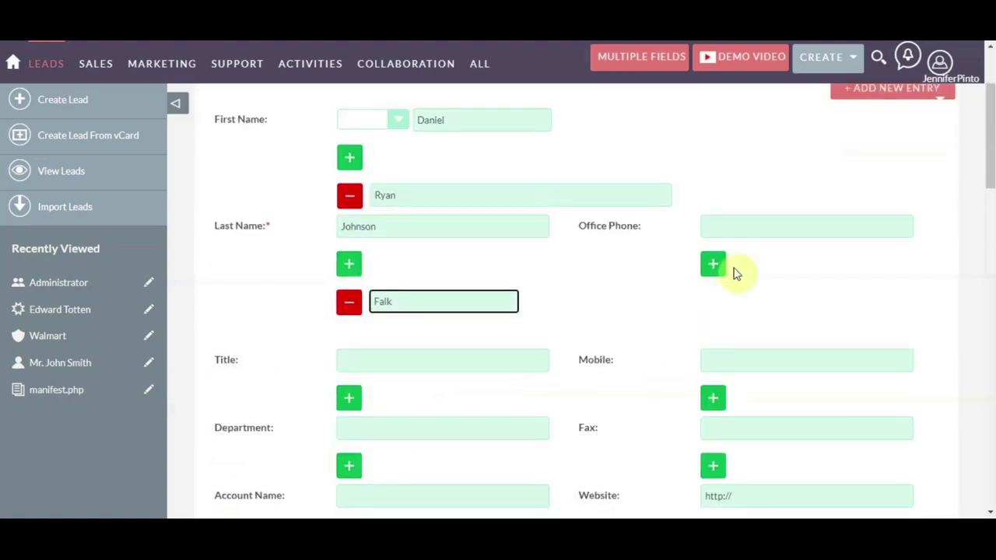
pyautogui.click(752, 230)
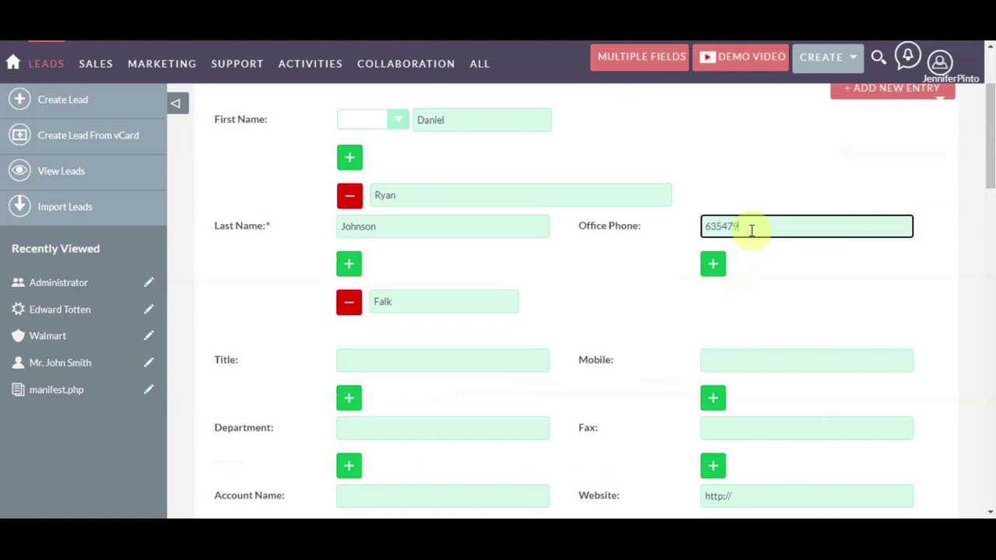
pyautogui.write('63547955')
pyautogui.click(713, 263)
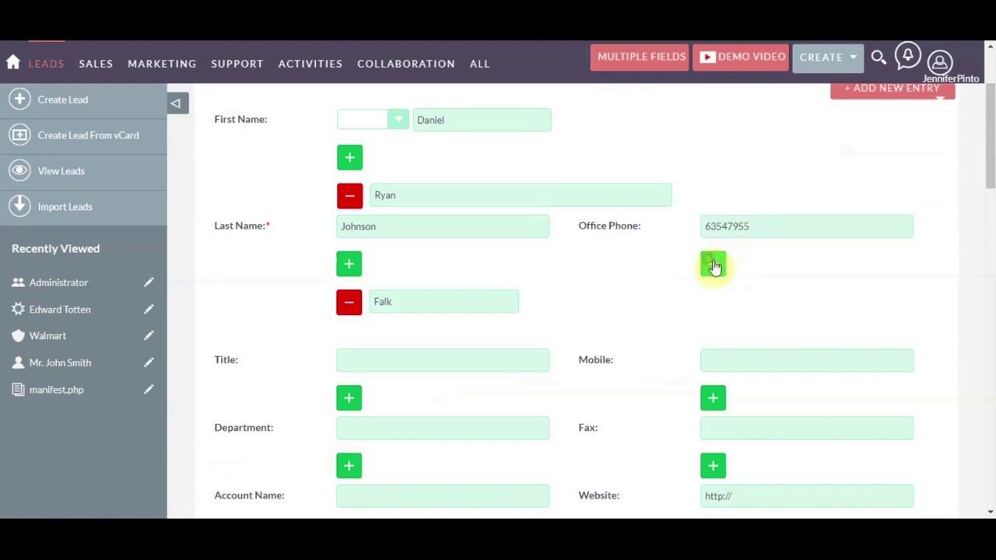
pyautogui.click(760, 297)
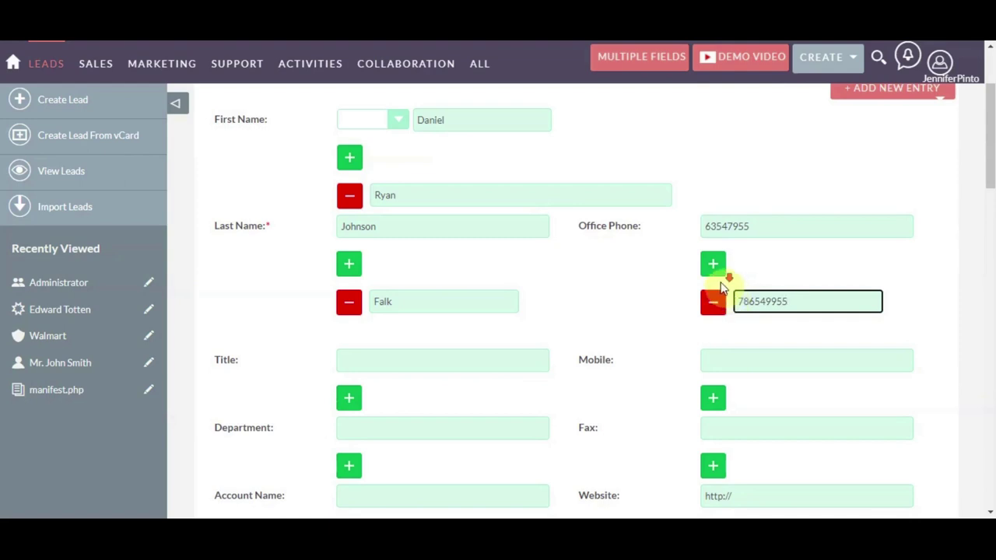
pyautogui.scroll(-2, 717, 311)
pyautogui.click(758, 351)
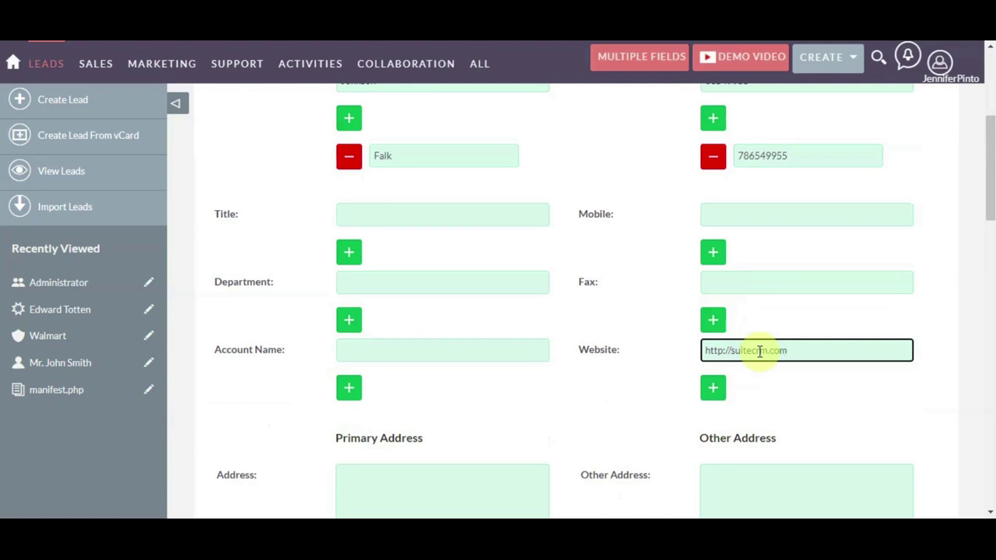
pyautogui.click(712, 388)
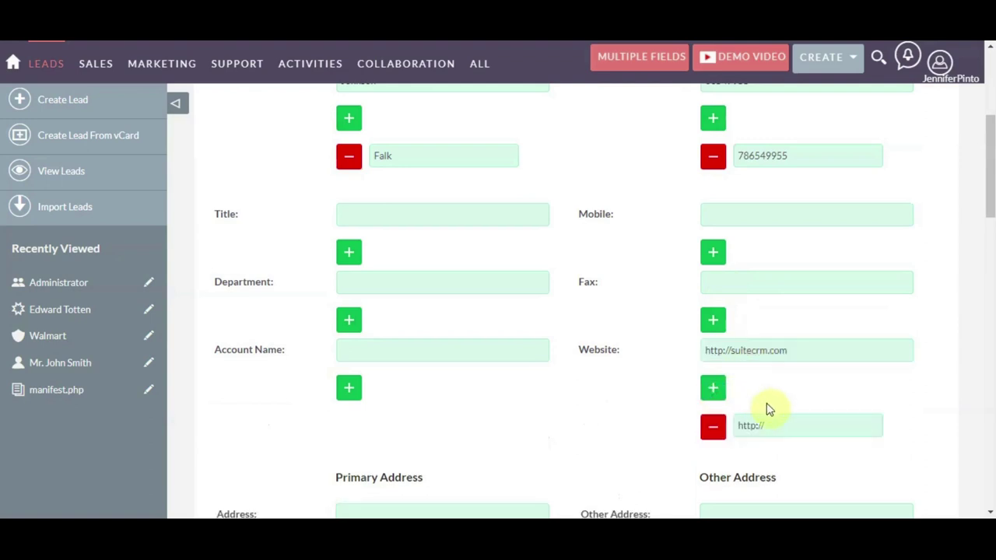
pyautogui.click(777, 423)
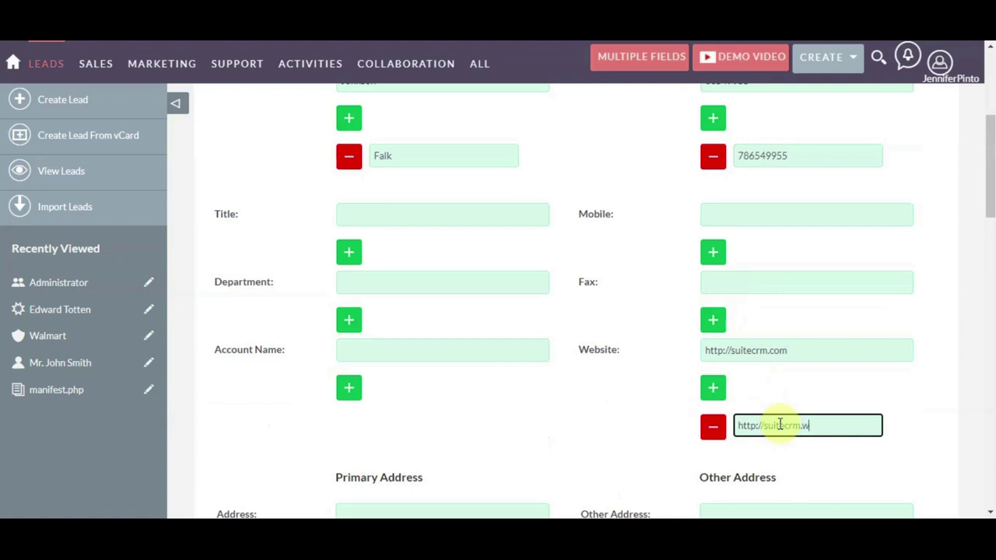
pyautogui.scroll(-1, 622, 397)
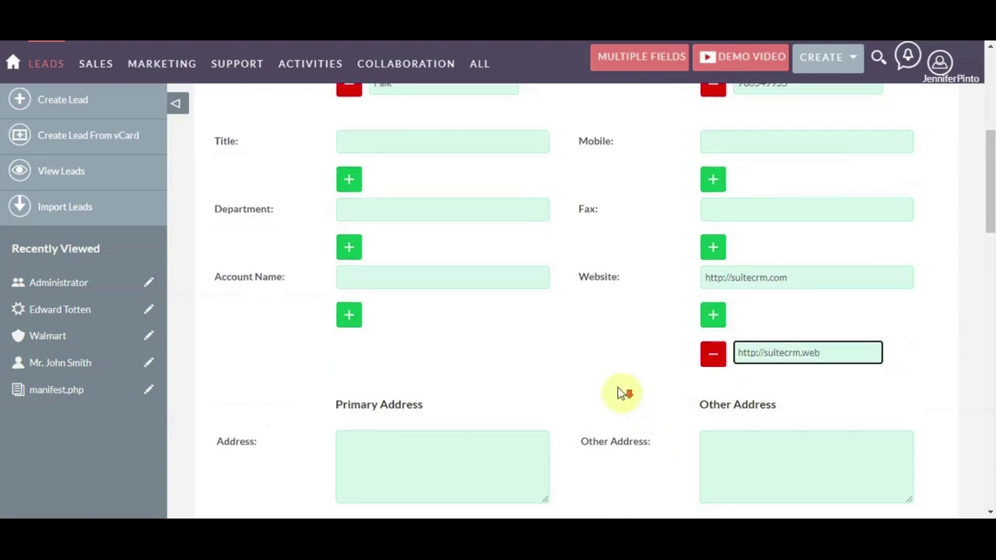
pyautogui.scroll(4, 623, 388)
pyautogui.scroll(1, 622, 387)
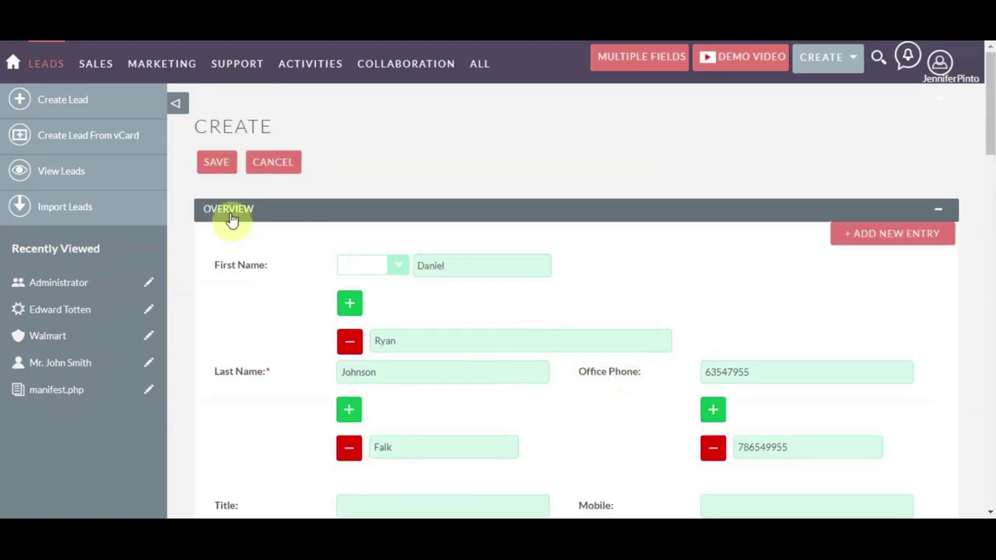
# Add an OVERVIEW-1 block to the lead form and fill in its first and last names.
pyautogui.click(879, 235)
pyautogui.scroll(-6, 599, 267)
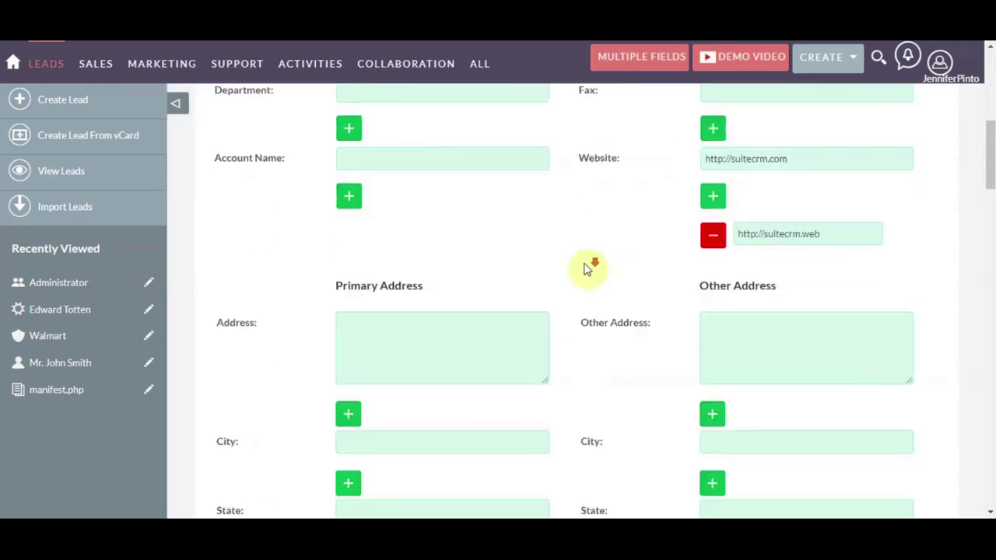
pyautogui.scroll(-10, 588, 269)
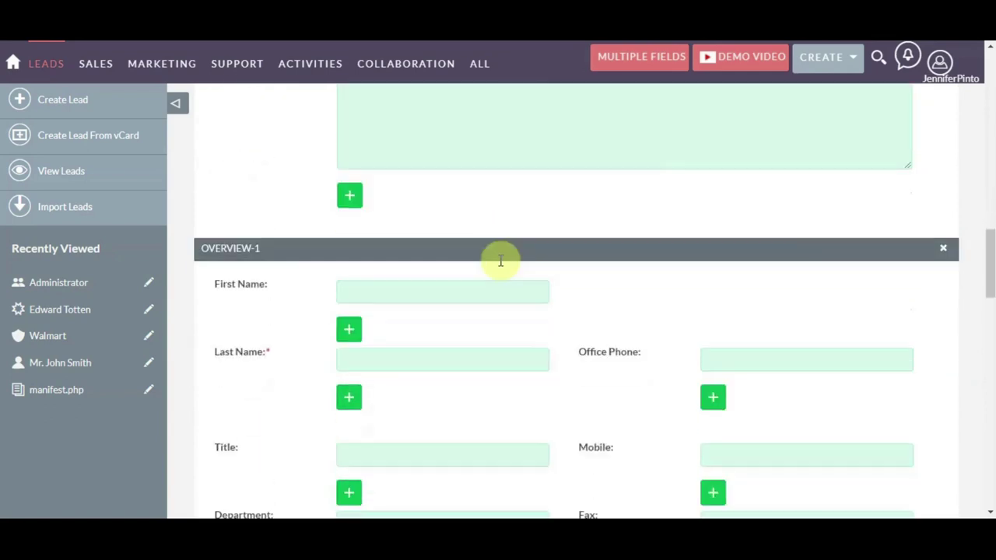
pyautogui.scroll(-3, 482, 265)
pyautogui.scroll(1, 436, 249)
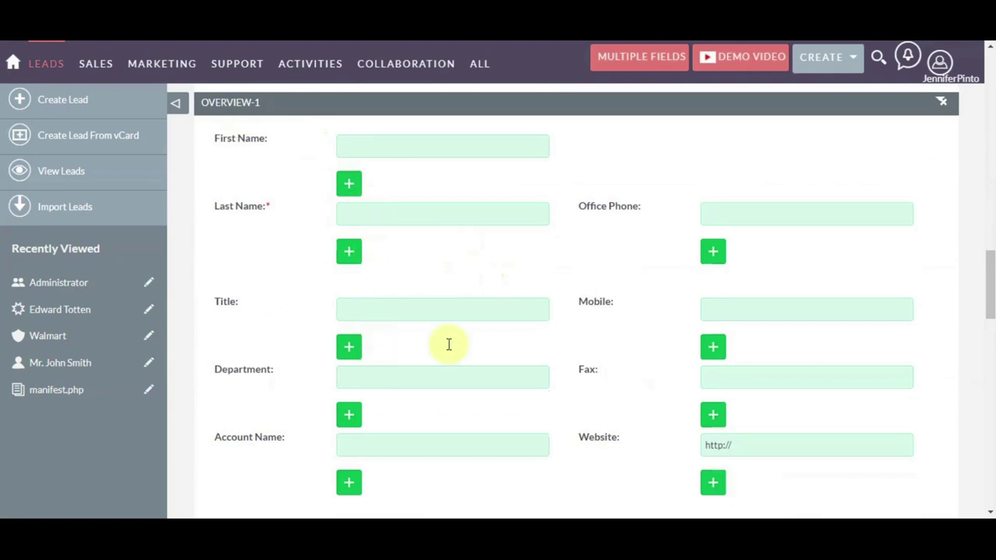
pyautogui.scroll(-10, 744, 366)
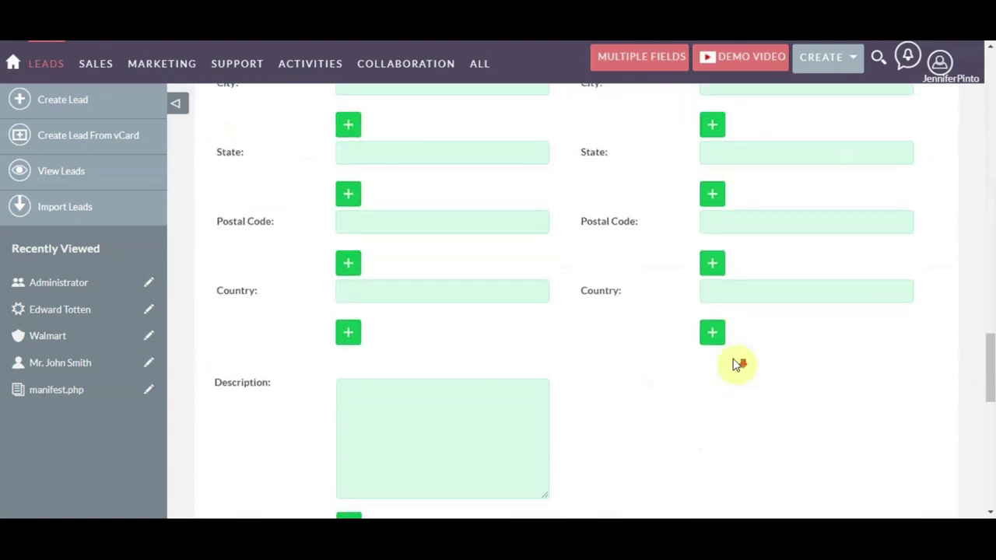
pyautogui.scroll(8, 734, 363)
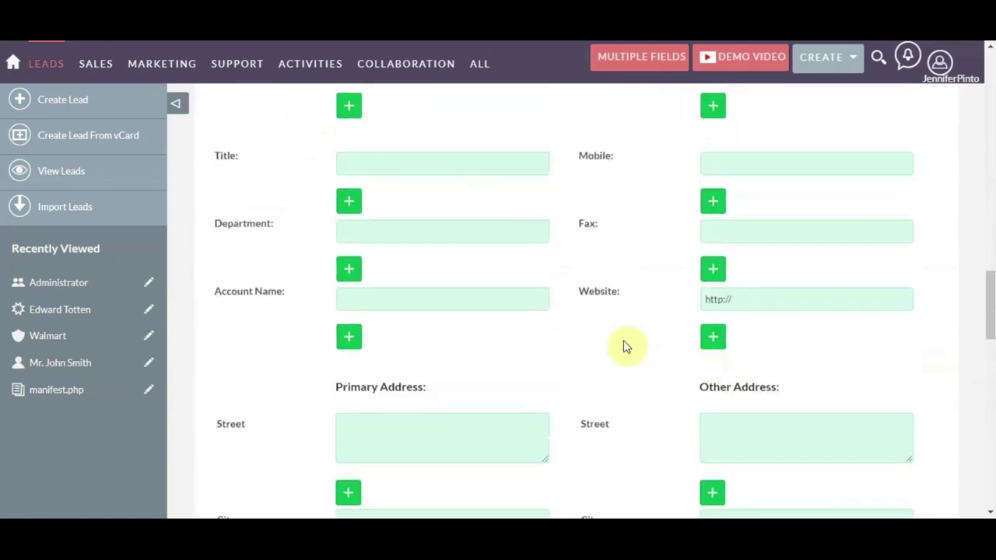
pyautogui.scroll(2, 625, 345)
pyautogui.scroll(2, 623, 340)
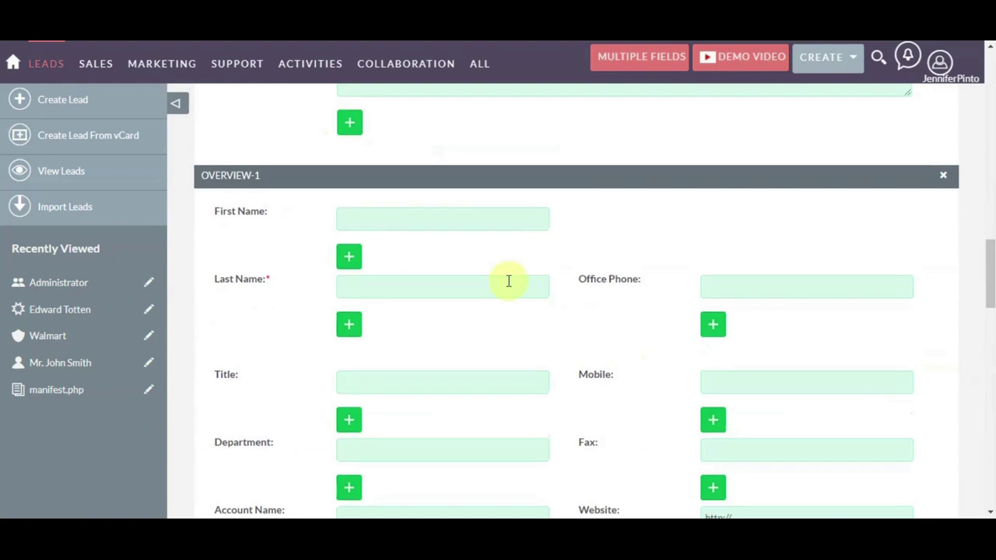
pyautogui.click(397, 223)
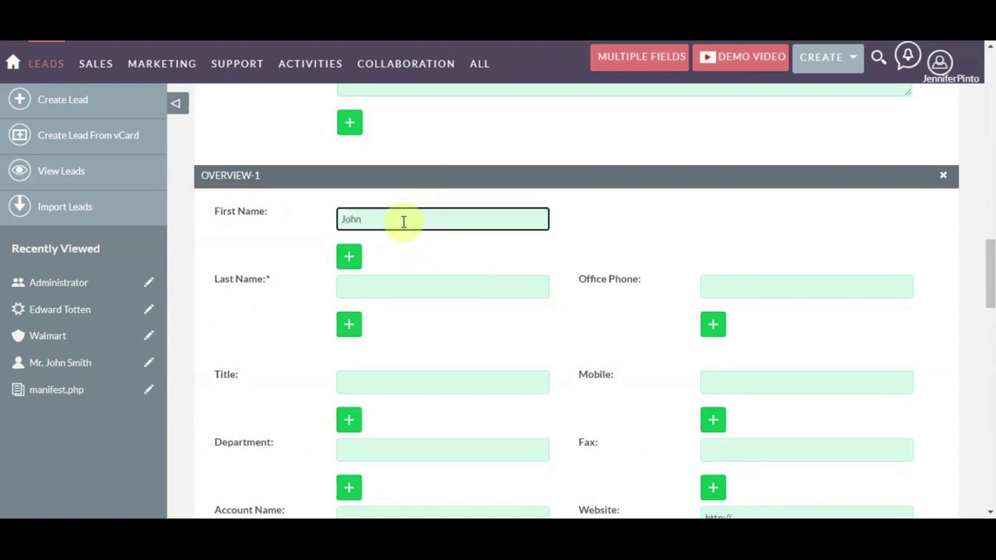
pyautogui.click(389, 282)
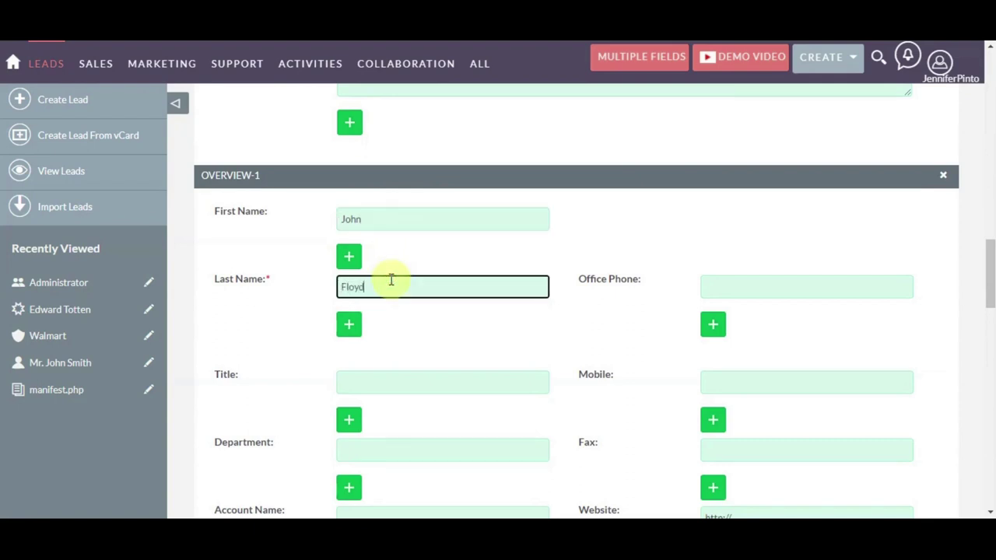
pyautogui.scroll(-12, 426, 280)
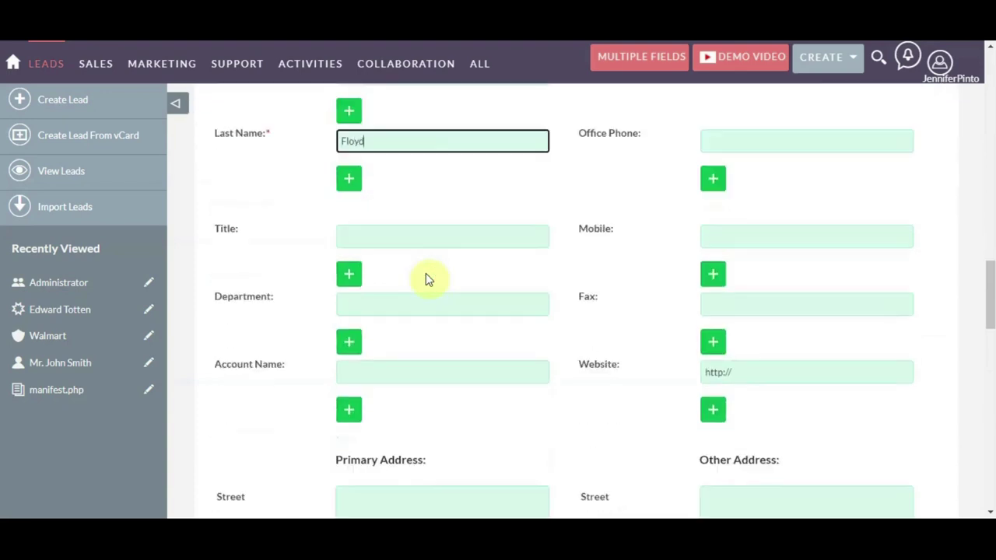
pyautogui.scroll(-1, 426, 272)
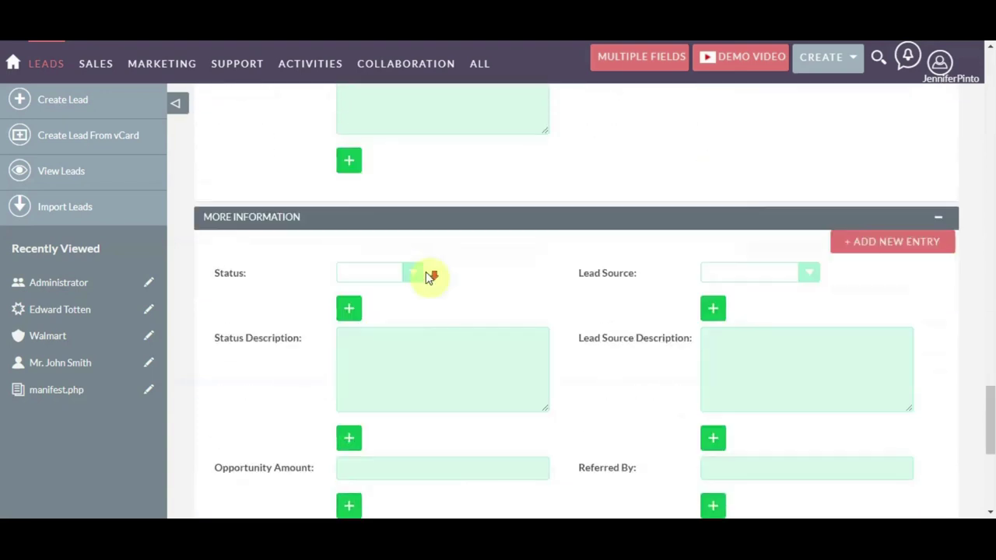
# Set the lead status to Assigned with two extra Converted status entries.
pyautogui.click(406, 271)
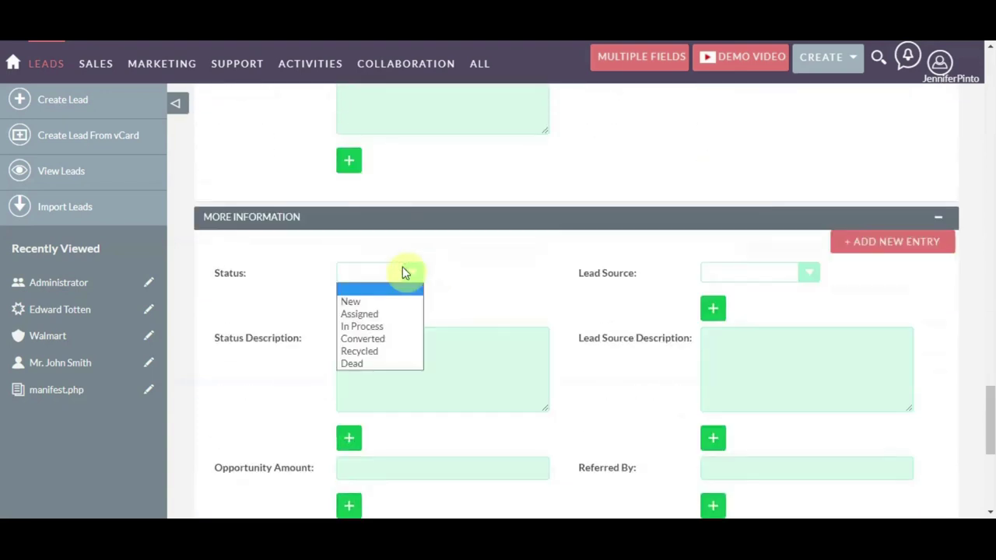
pyautogui.click(402, 314)
pyautogui.click(347, 311)
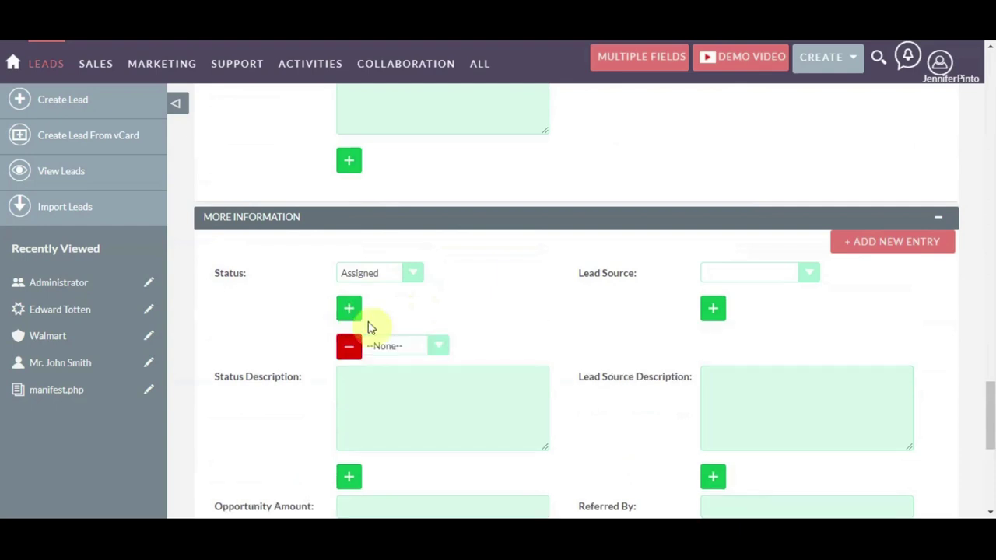
pyautogui.click(407, 347)
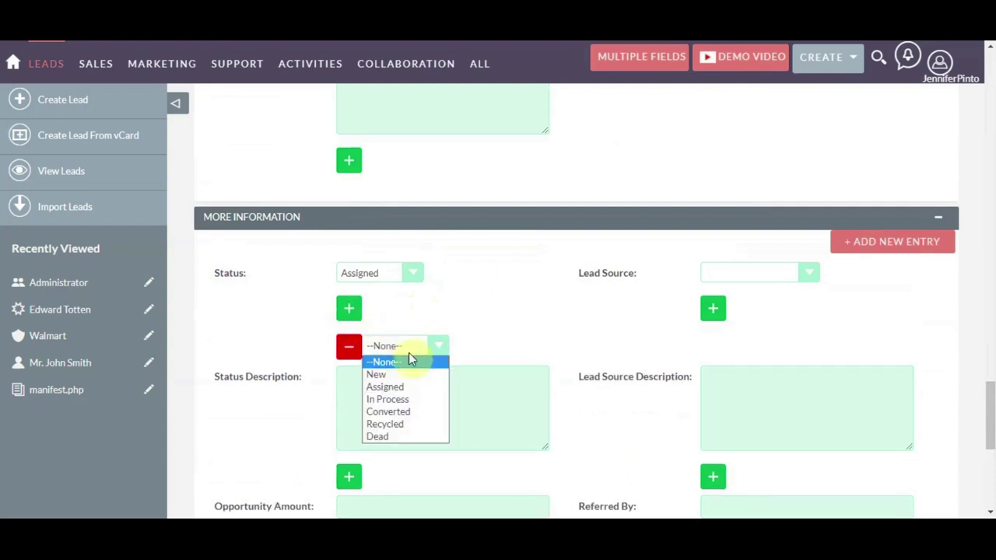
pyautogui.click(411, 414)
pyautogui.click(349, 314)
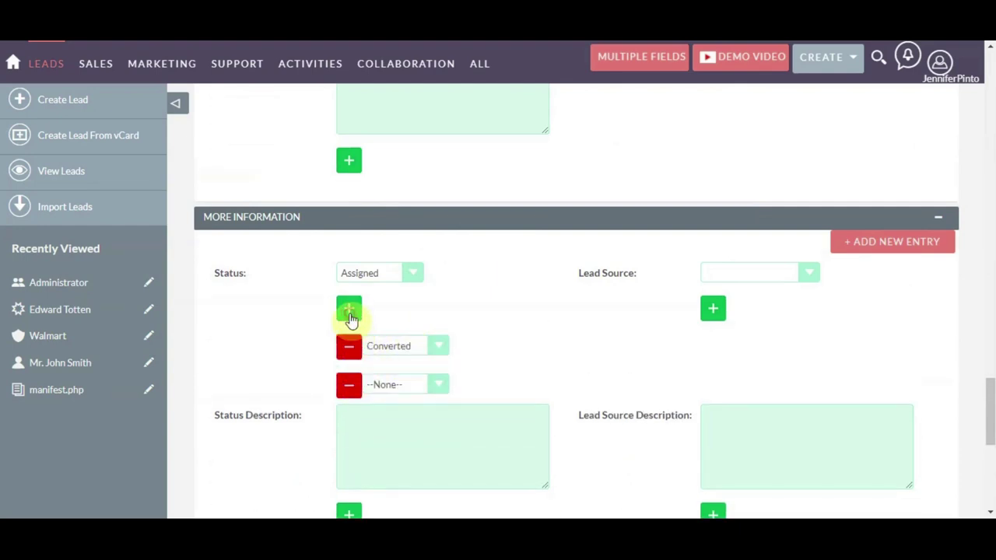
pyautogui.click(400, 383)
pyautogui.click(407, 449)
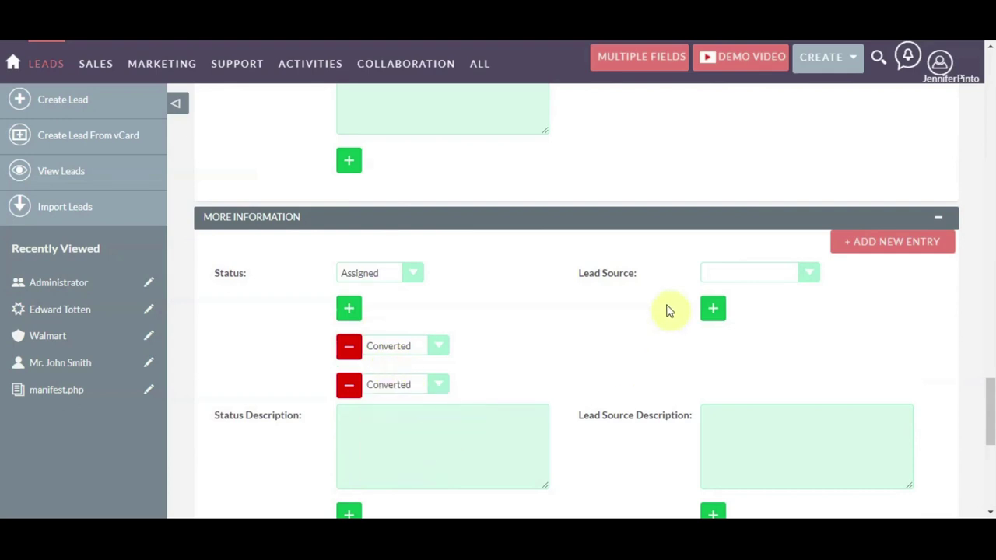
# Set lead sources to Self Generated, Public Relations, Web Site and Campaign.
pyautogui.click(724, 273)
pyautogui.click(749, 323)
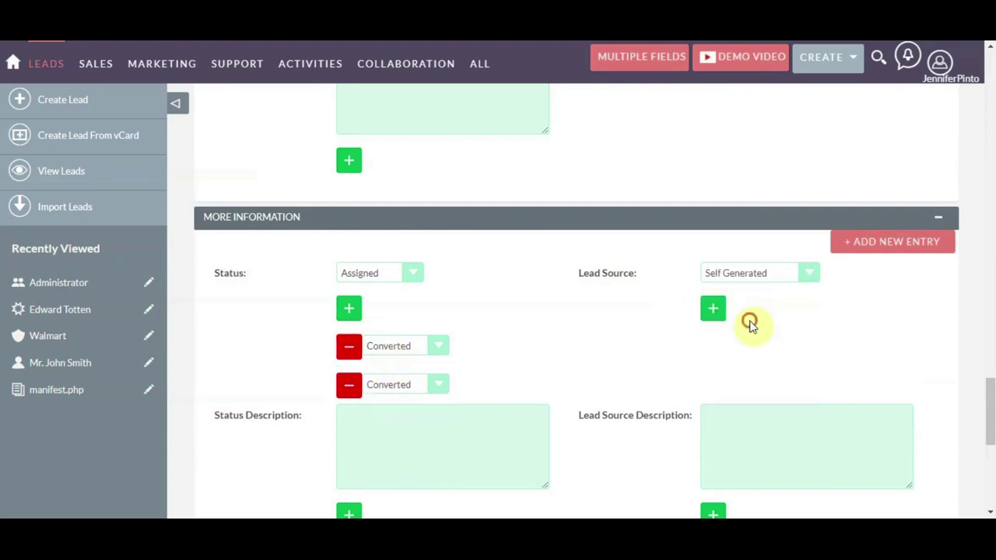
pyautogui.click(714, 311)
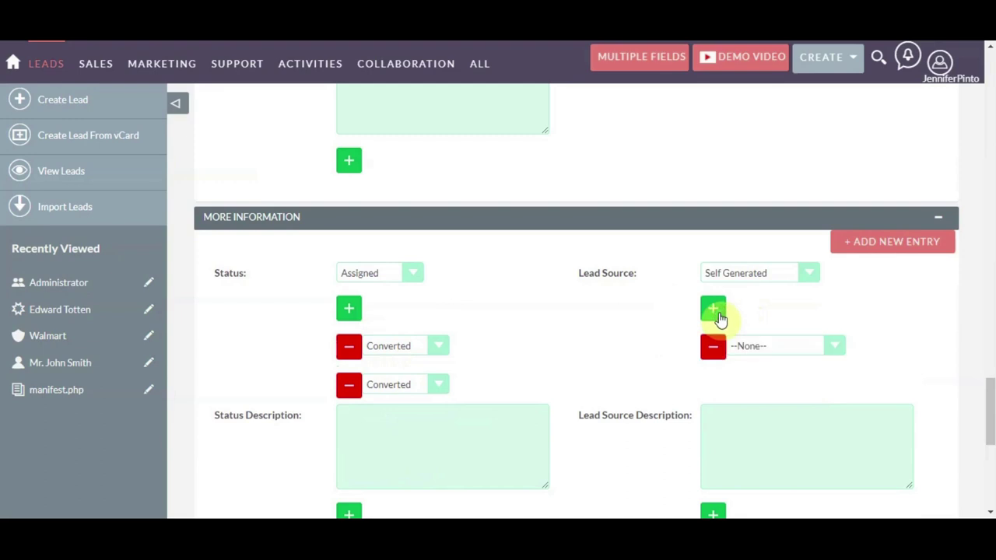
pyautogui.click(714, 311)
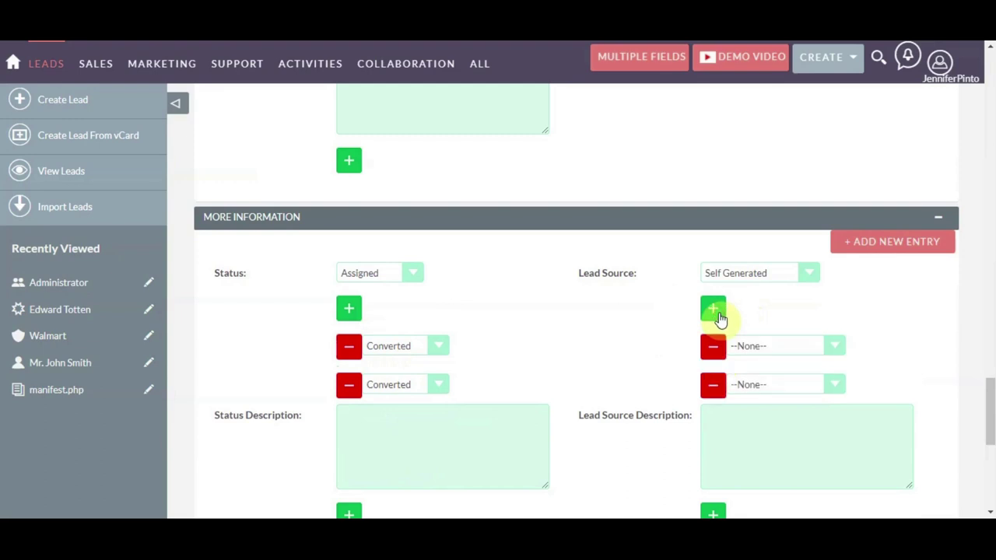
pyautogui.click(718, 315)
pyautogui.click(763, 342)
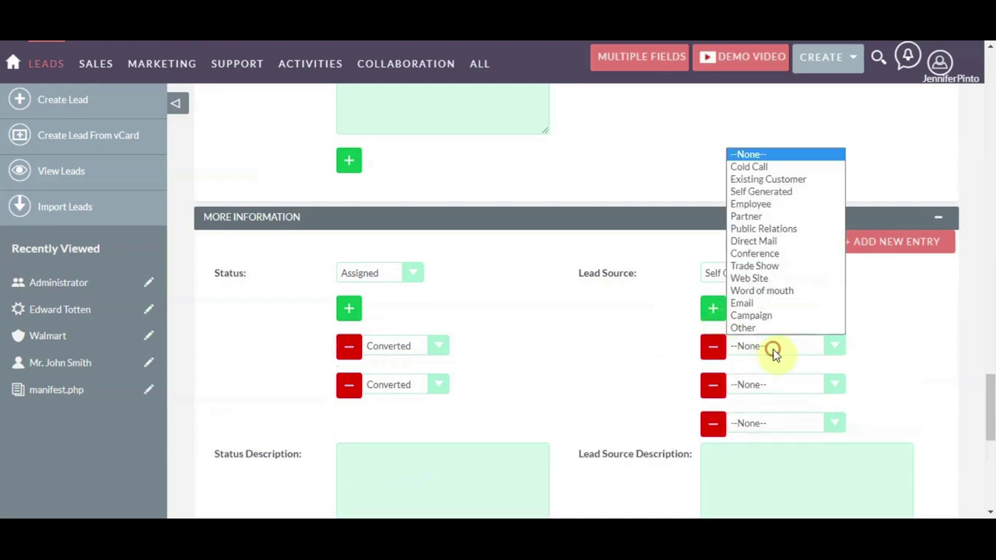
pyautogui.click(739, 229)
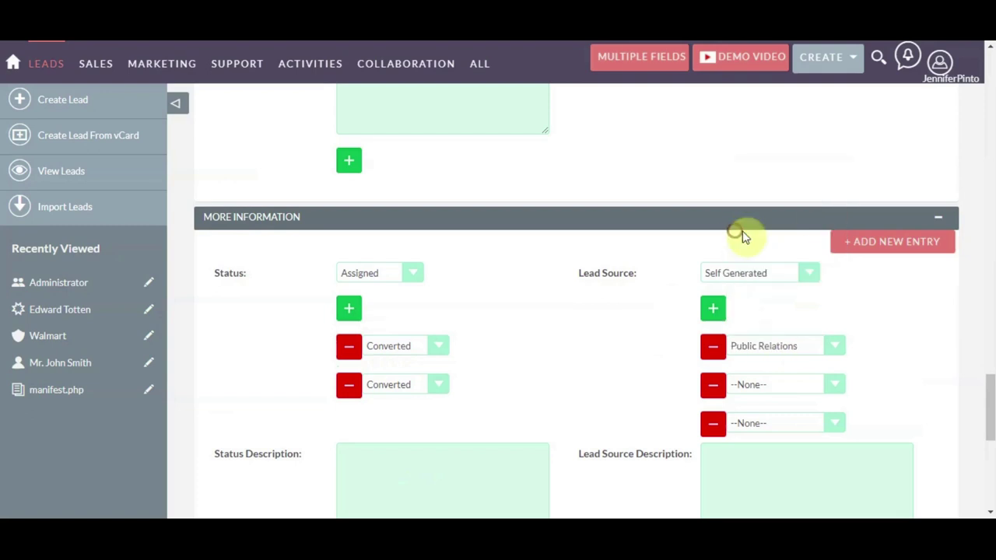
pyautogui.click(781, 385)
pyautogui.click(768, 324)
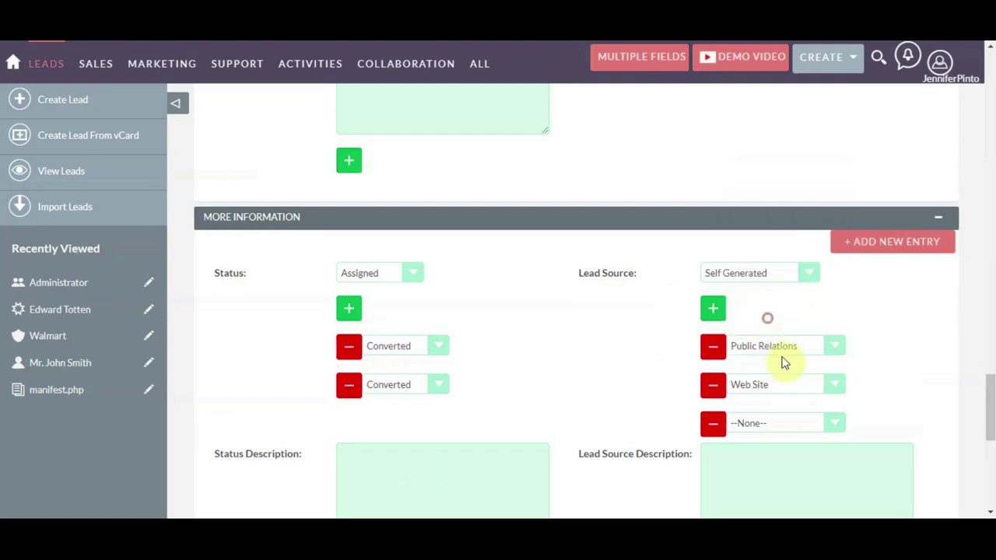
pyautogui.click(782, 424)
pyautogui.click(772, 392)
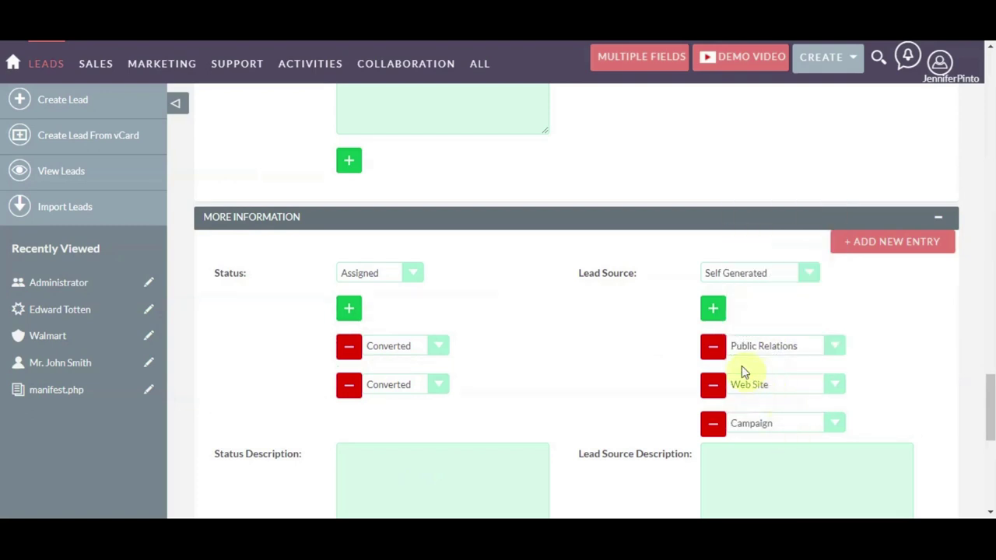
# Save the new lead record.
pyautogui.scroll(-2, 611, 338)
pyautogui.scroll(-5, 611, 337)
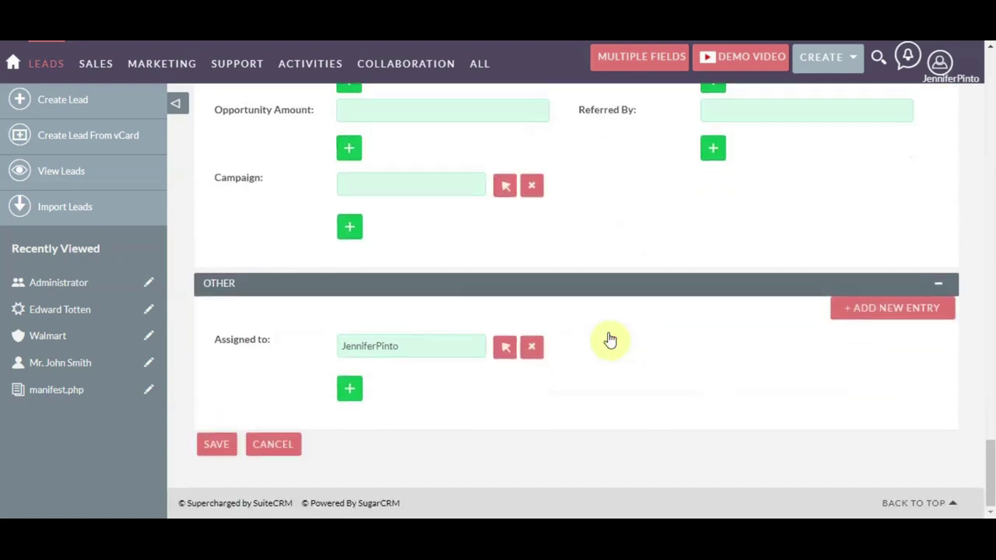
pyautogui.click(220, 443)
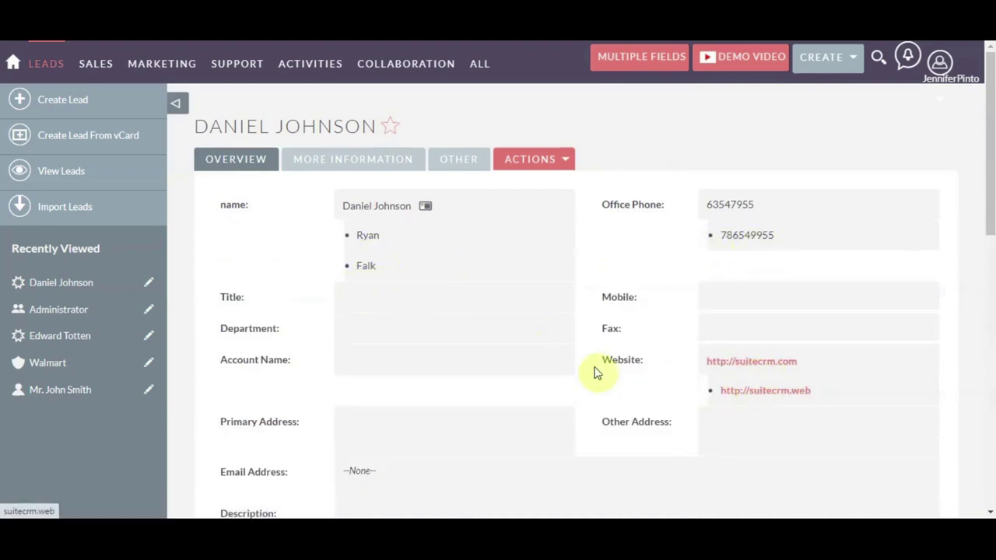
# Review the saved lead's details, including its Status and Lead Source under More Information.
pyautogui.scroll(-5, 544, 340)
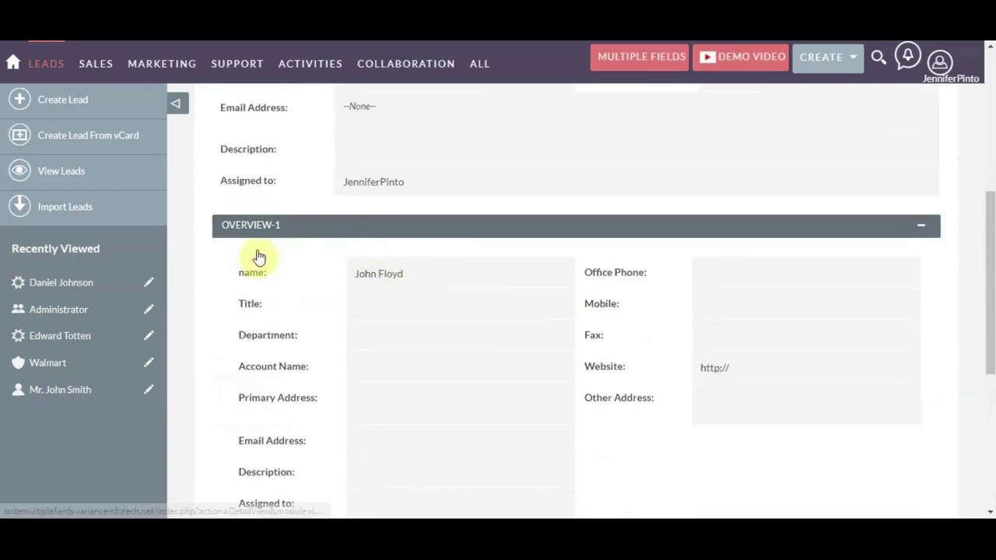
pyautogui.scroll(-5, 458, 304)
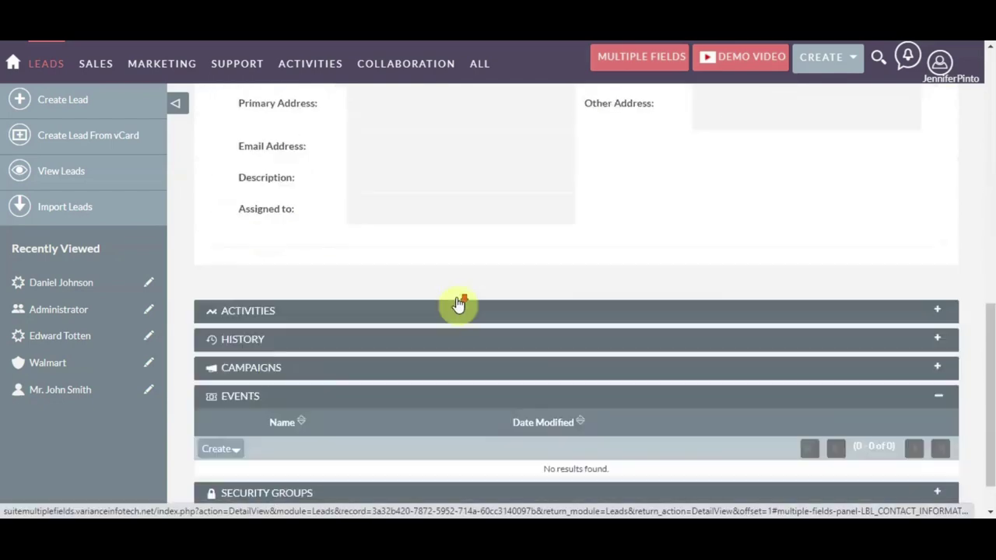
pyautogui.scroll(7, 458, 304)
pyautogui.scroll(3, 443, 291)
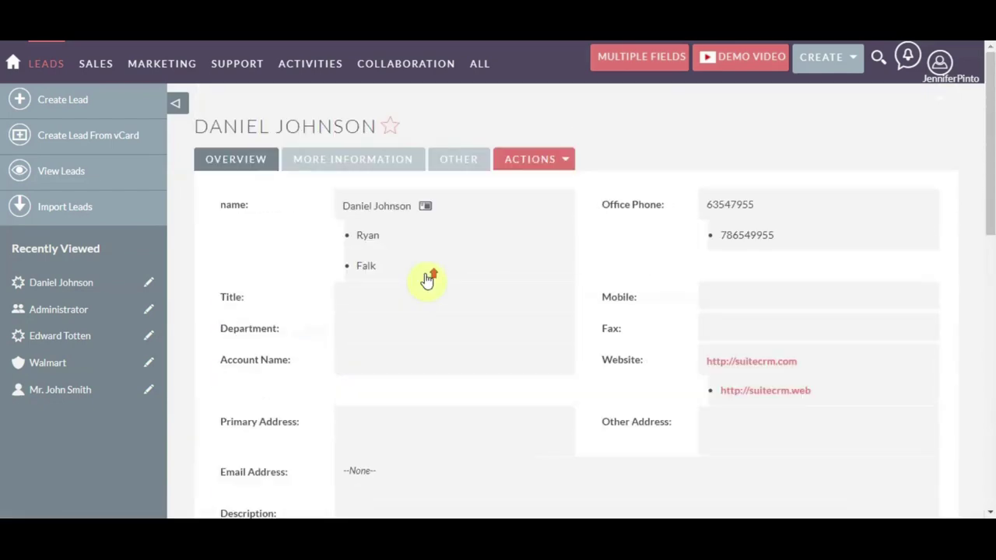
pyautogui.click(349, 171)
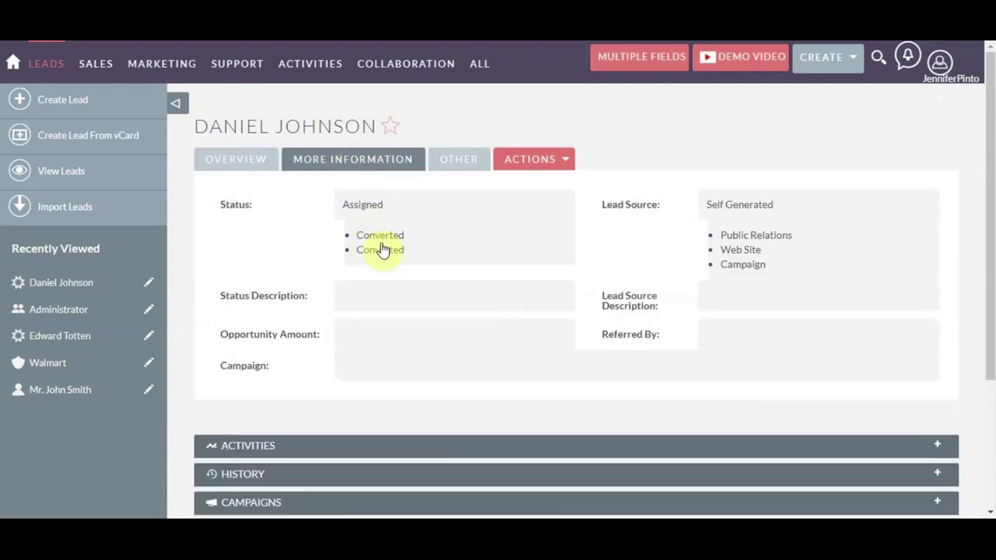
pyautogui.click(244, 166)
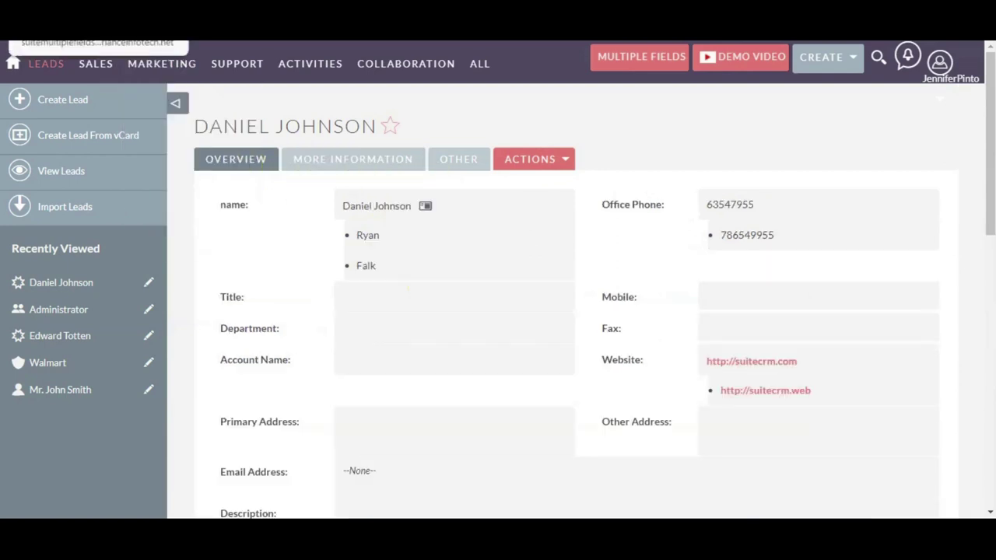
# Look over the per-module settings on the Multiple Fields admin page.
pyautogui.click(150, 173)
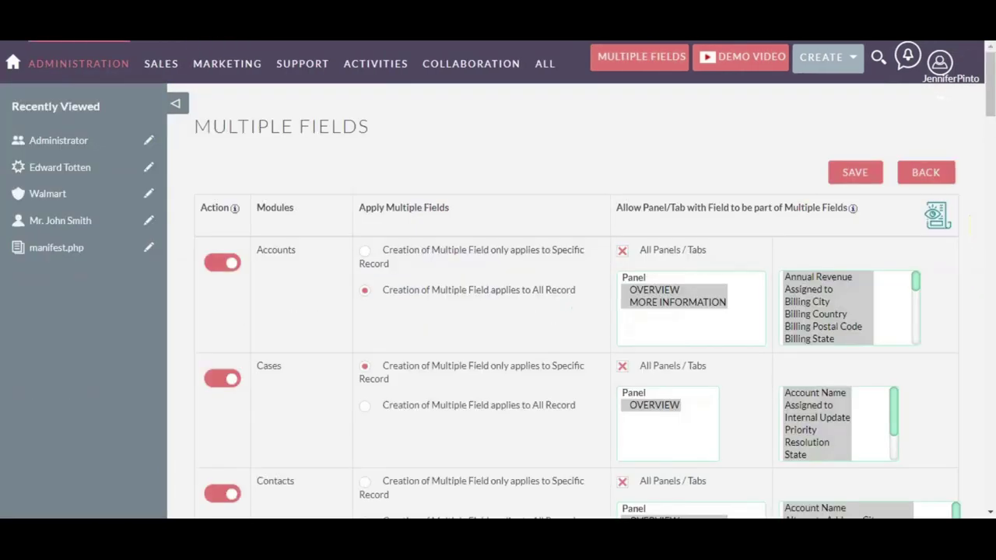
pyautogui.scroll(-10, 436, 273)
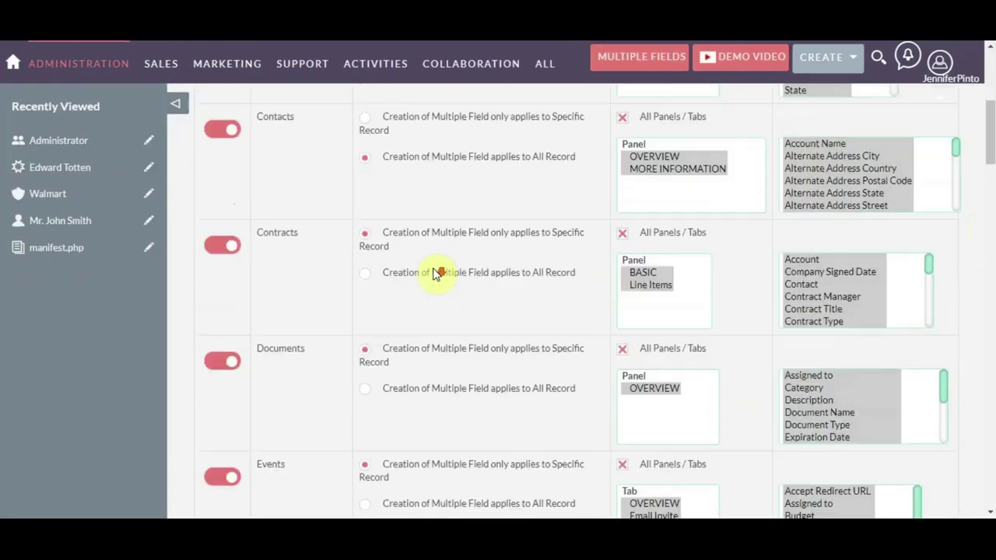
pyautogui.scroll(-5, 438, 280)
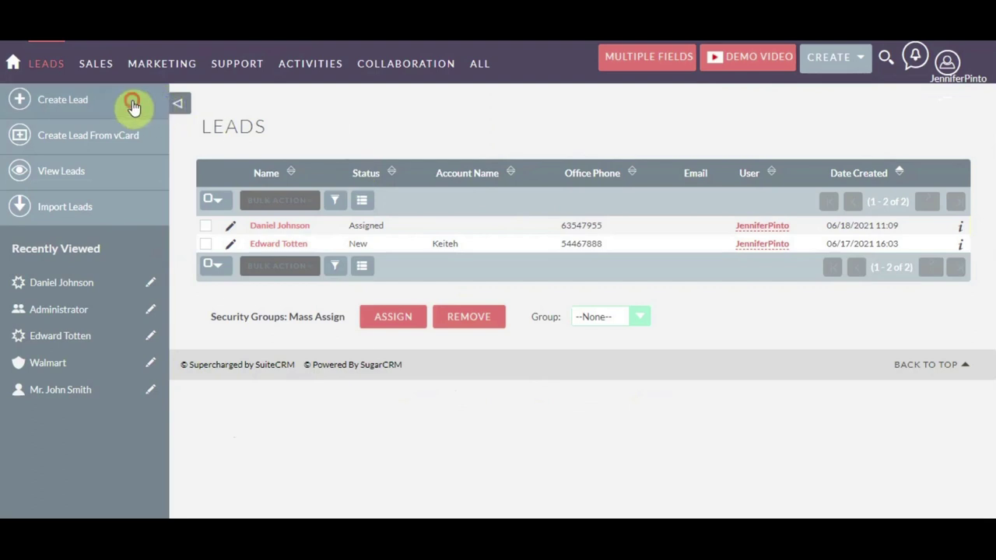
# Open a blank new lead form, scroll through it, and cancel without saving.
pyautogui.click(134, 107)
pyautogui.scroll(-1, 493, 231)
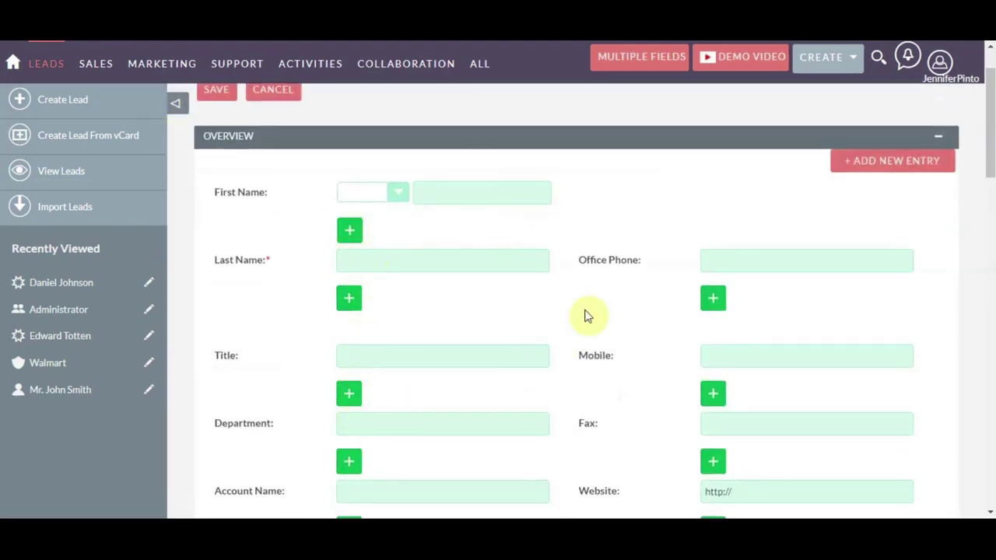
pyautogui.scroll(-10, 671, 355)
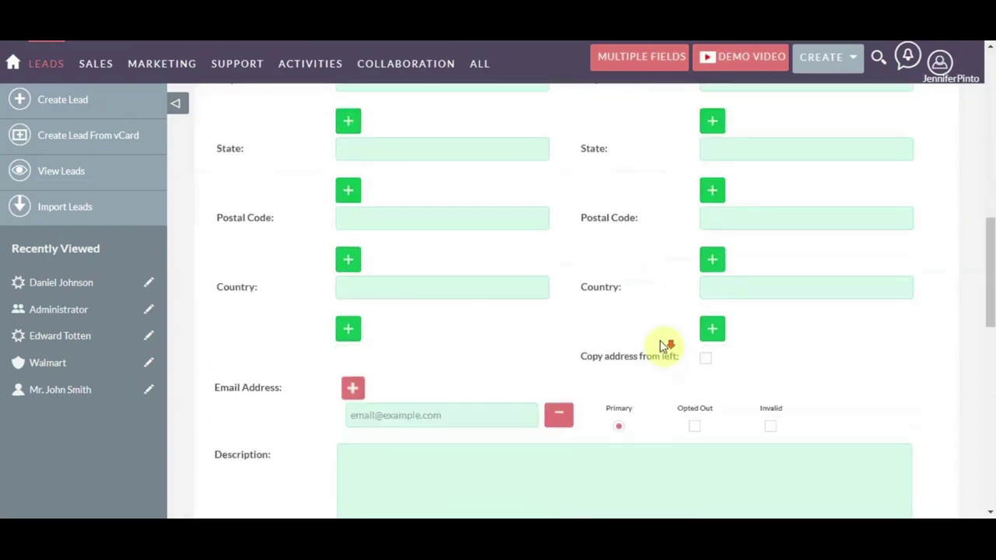
pyautogui.scroll(-5, 655, 344)
pyautogui.scroll(15, 660, 345)
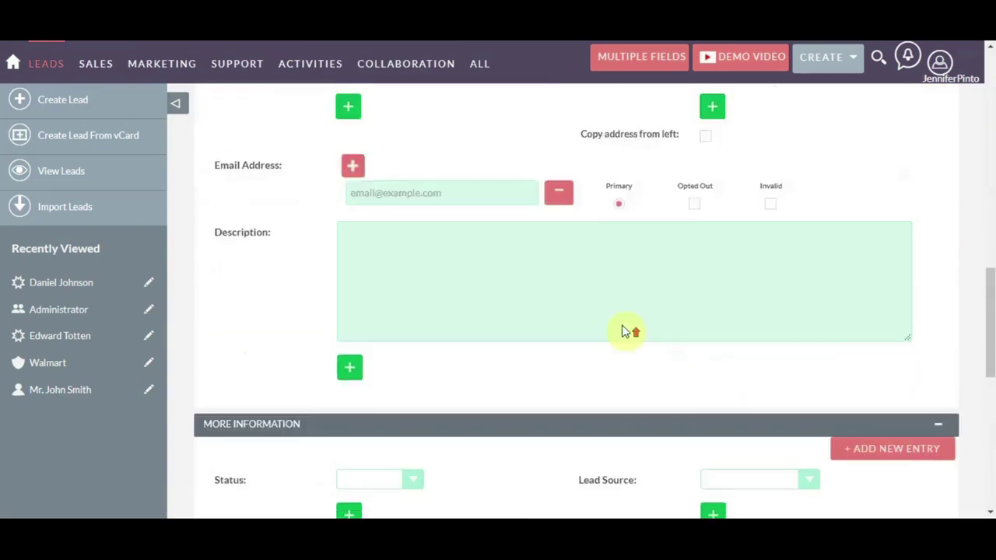
pyautogui.scroll(5, 513, 272)
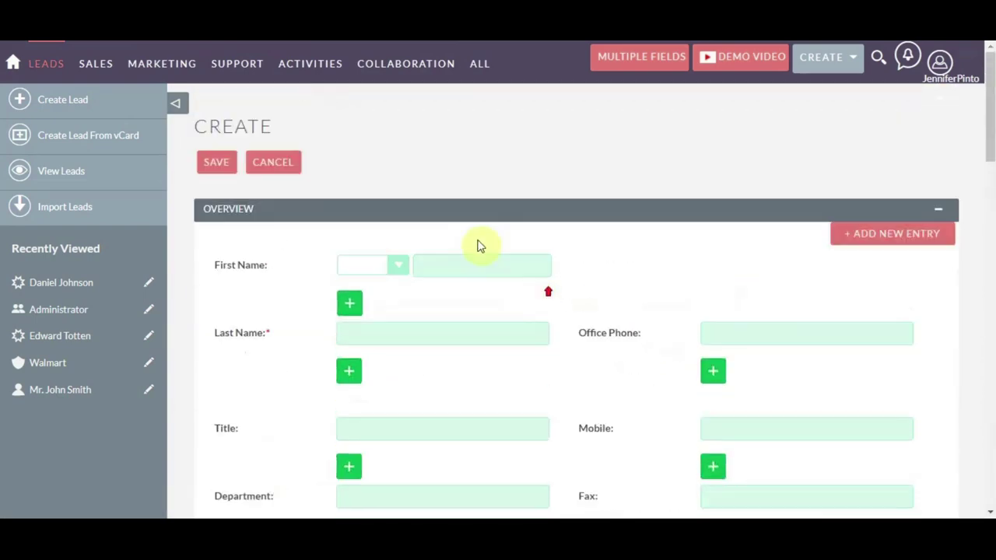
pyautogui.click(294, 162)
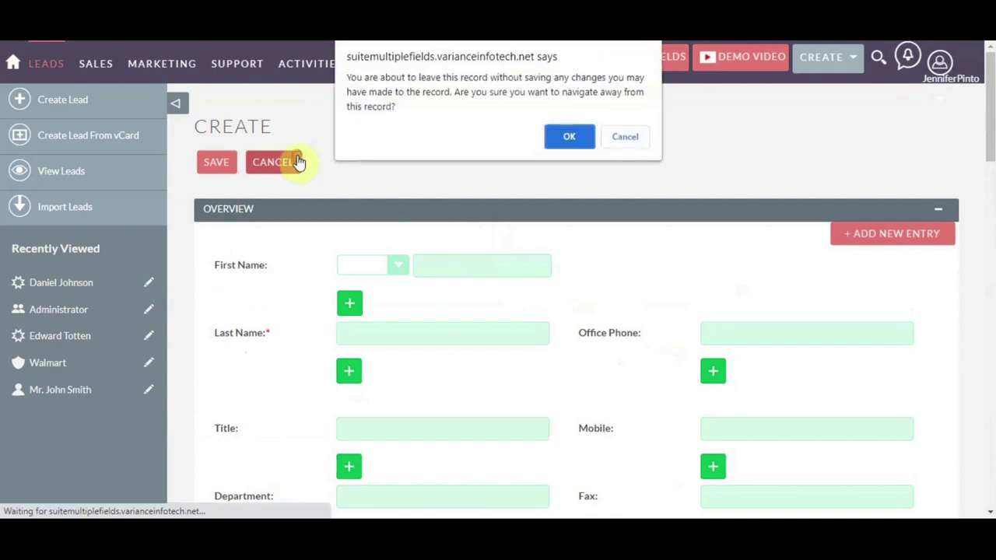
pyautogui.click(570, 136)
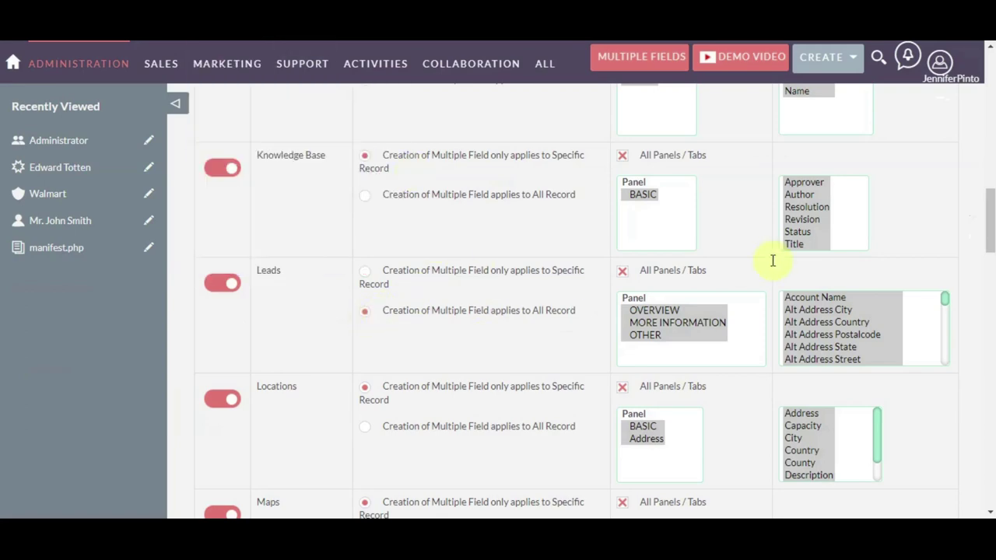
# Save the Multiple Fields configuration and dismiss the updated message.
pyautogui.scroll(15, 797, 270)
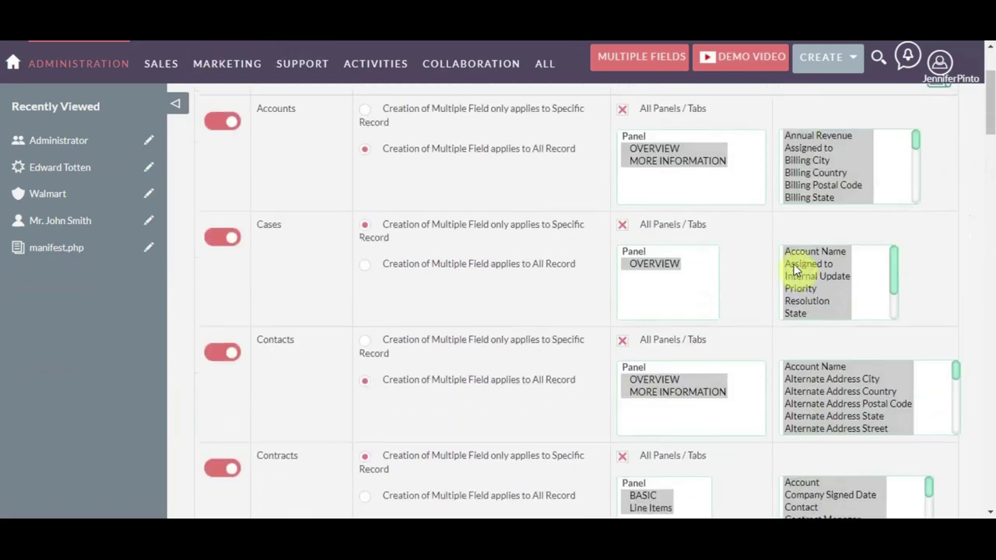
pyautogui.click(853, 173)
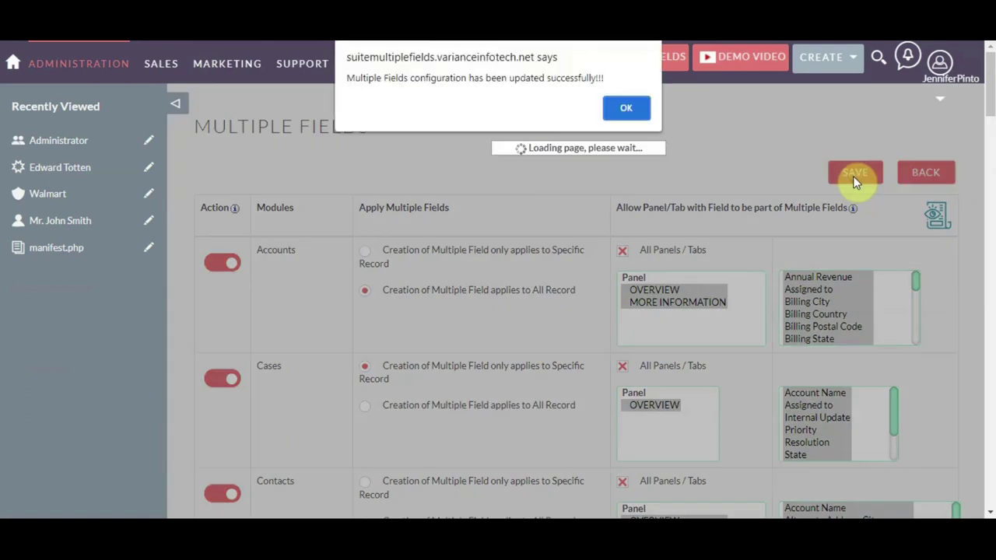
pyautogui.click(634, 106)
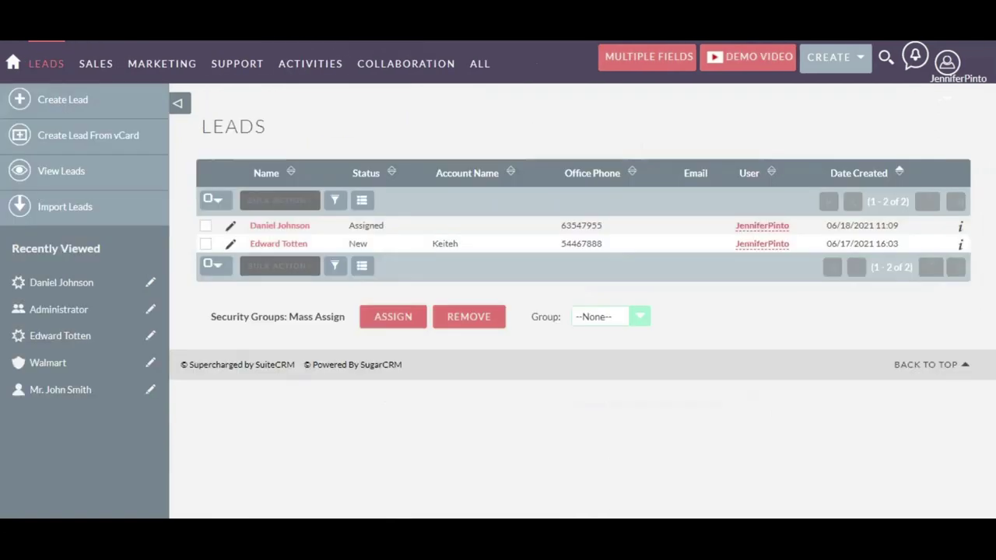
# Browse a blank multi-entry new lead form, then discard it unsaved.
pyautogui.click(116, 106)
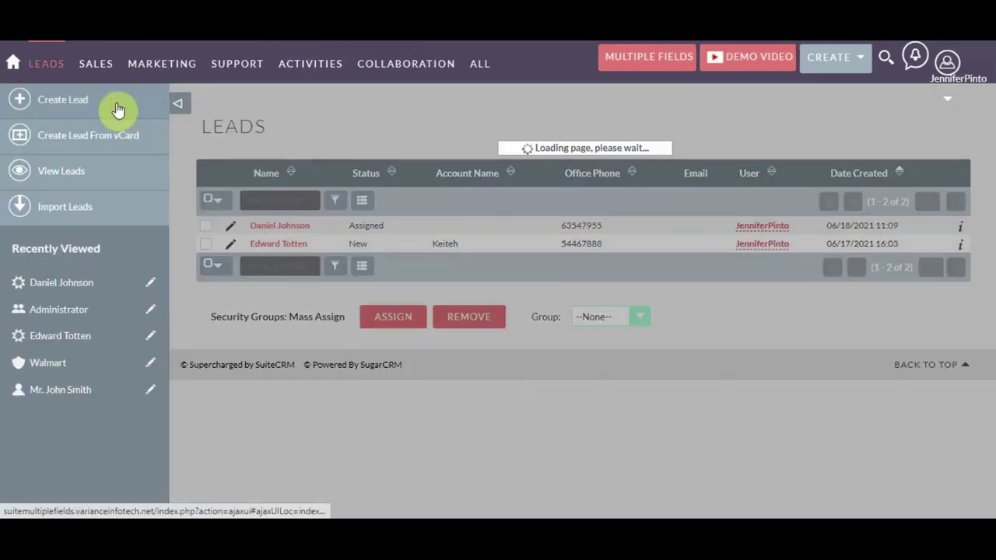
pyautogui.scroll(-2, 477, 220)
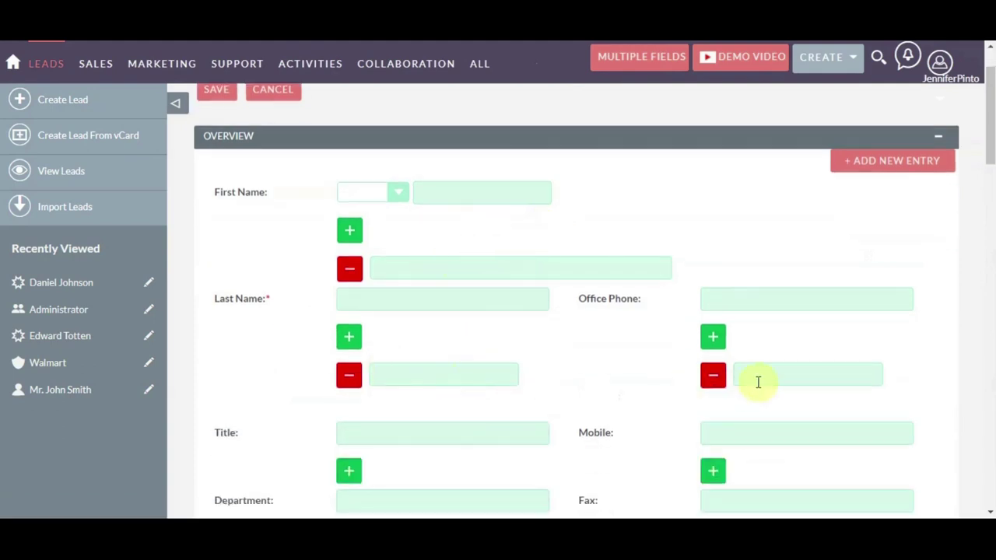
pyautogui.scroll(-12, 695, 355)
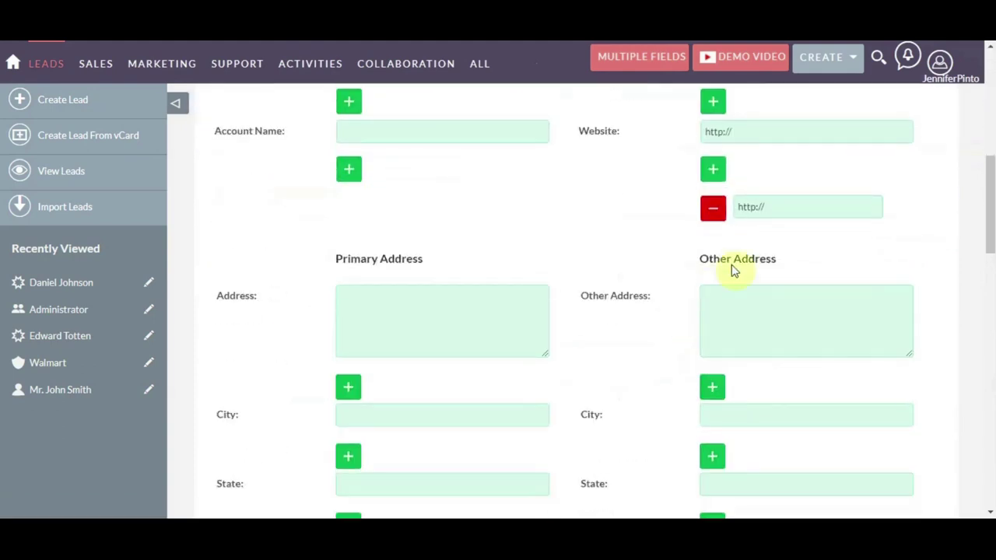
pyautogui.scroll(-12, 628, 271)
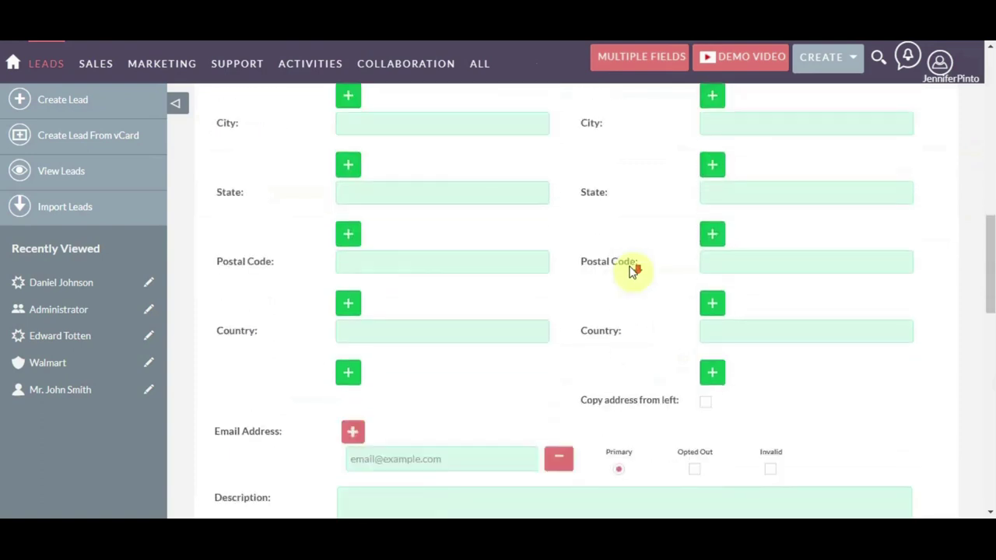
pyautogui.scroll(-4, 627, 271)
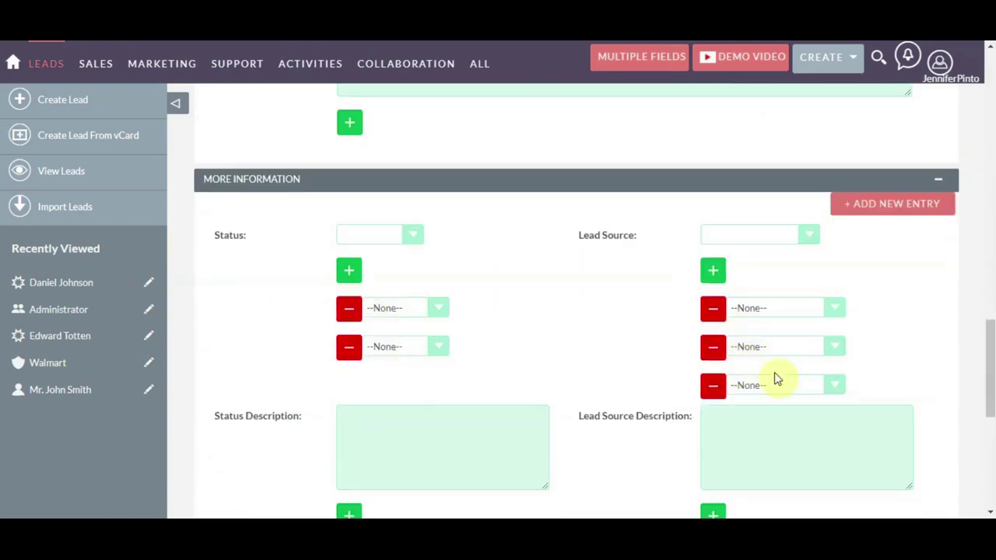
pyautogui.scroll(-5, 638, 350)
pyautogui.scroll(1, 623, 342)
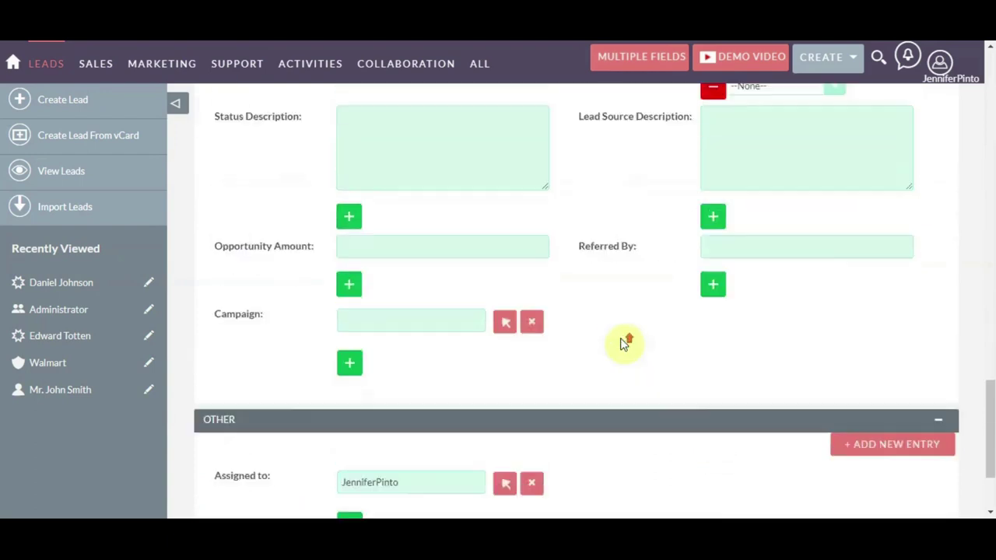
pyautogui.scroll(15, 621, 340)
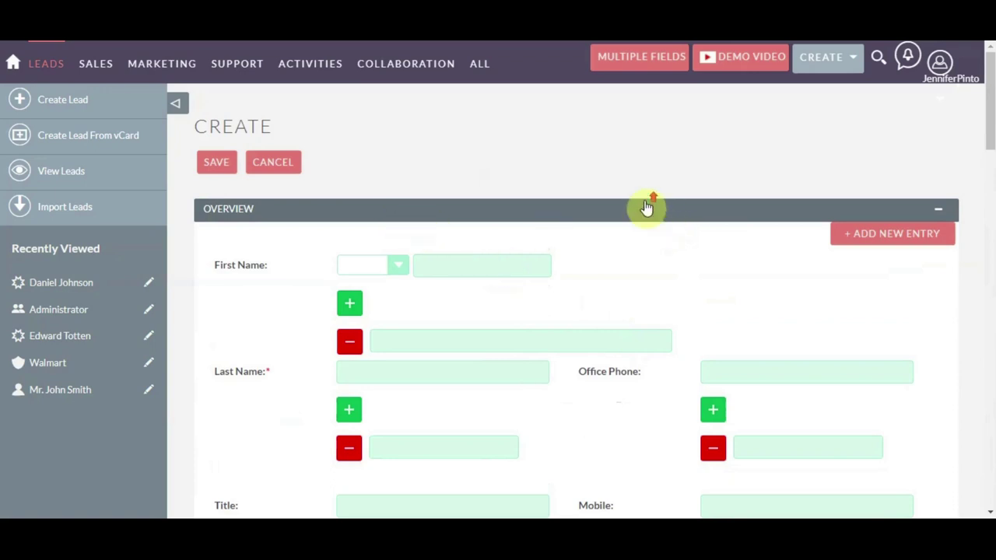
pyautogui.click(268, 162)
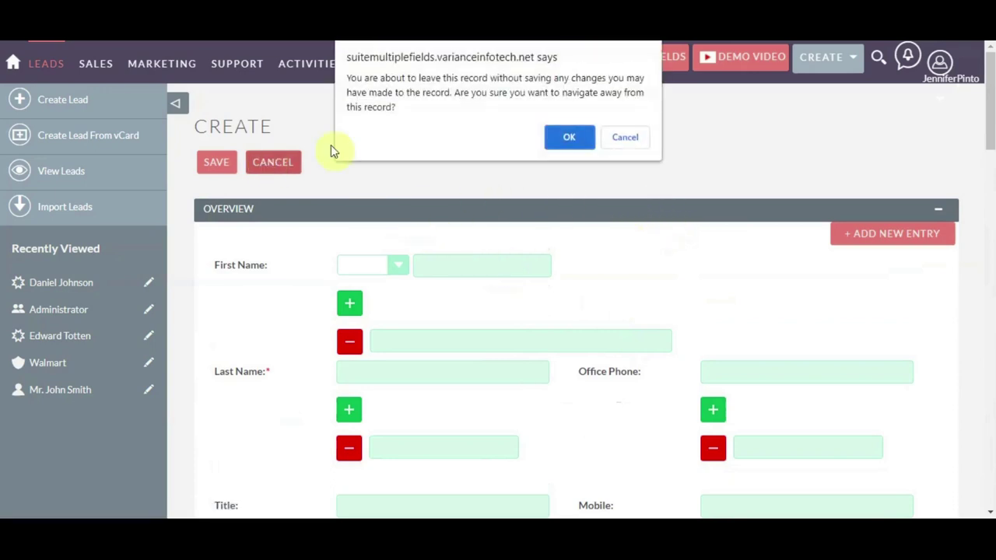
pyautogui.click(568, 136)
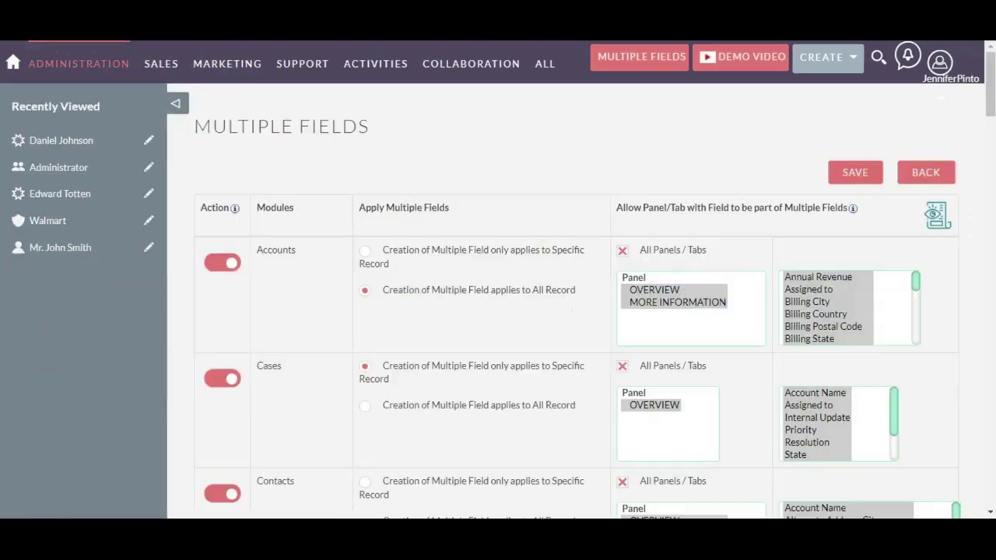
# Turn off multiple fields for the Leads module and save the configuration.
pyautogui.scroll(-5, 347, 296)
pyautogui.scroll(-6, 348, 296)
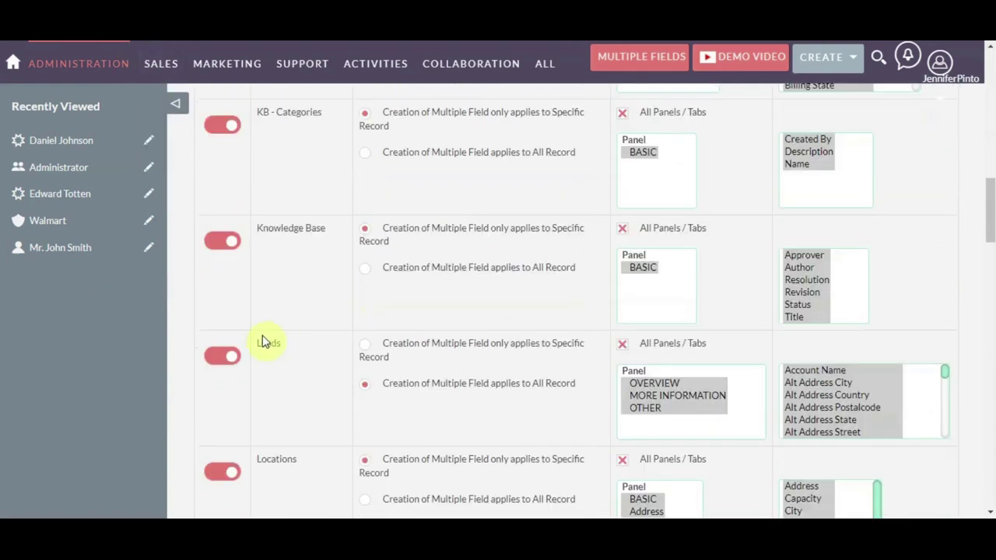
pyautogui.click(234, 362)
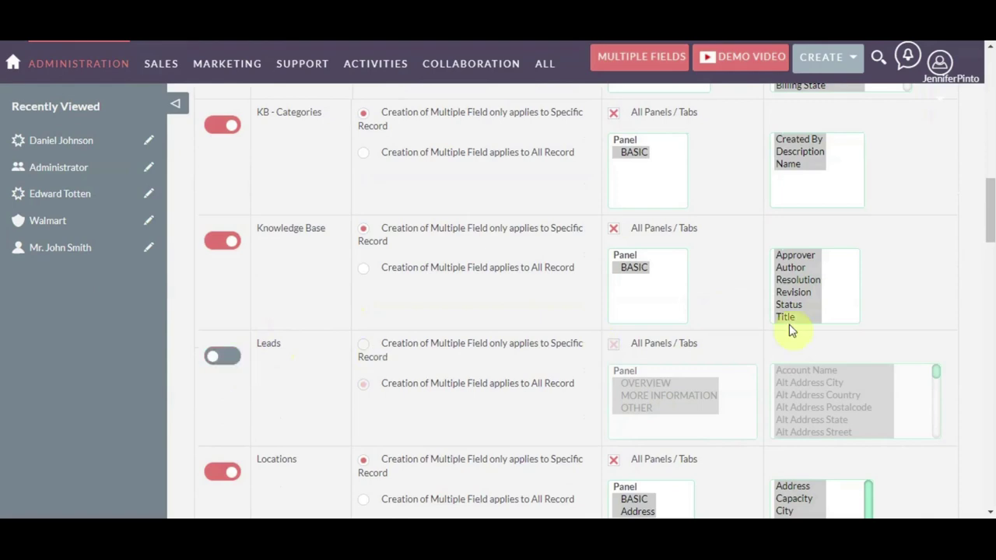
pyautogui.scroll(10, 860, 322)
pyautogui.scroll(2, 861, 322)
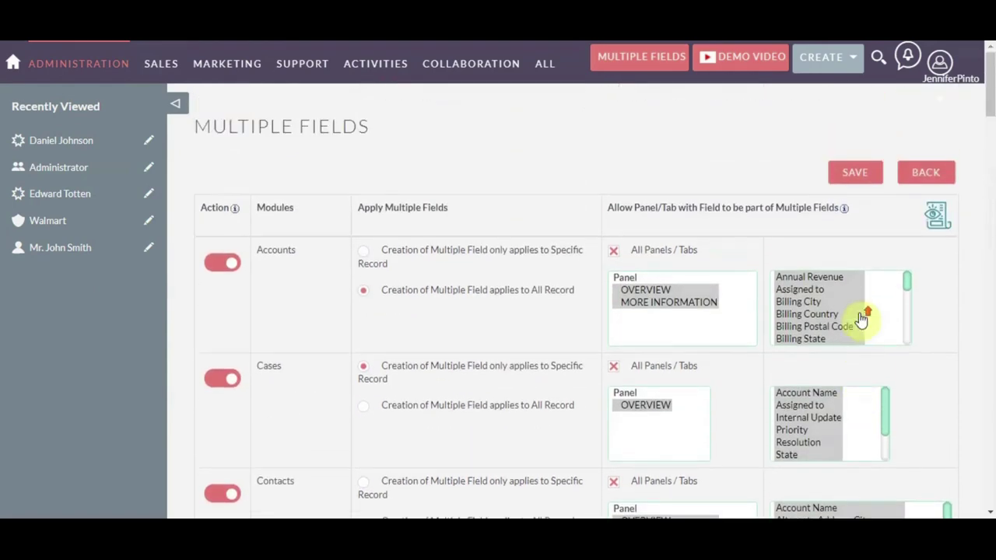
pyautogui.click(847, 180)
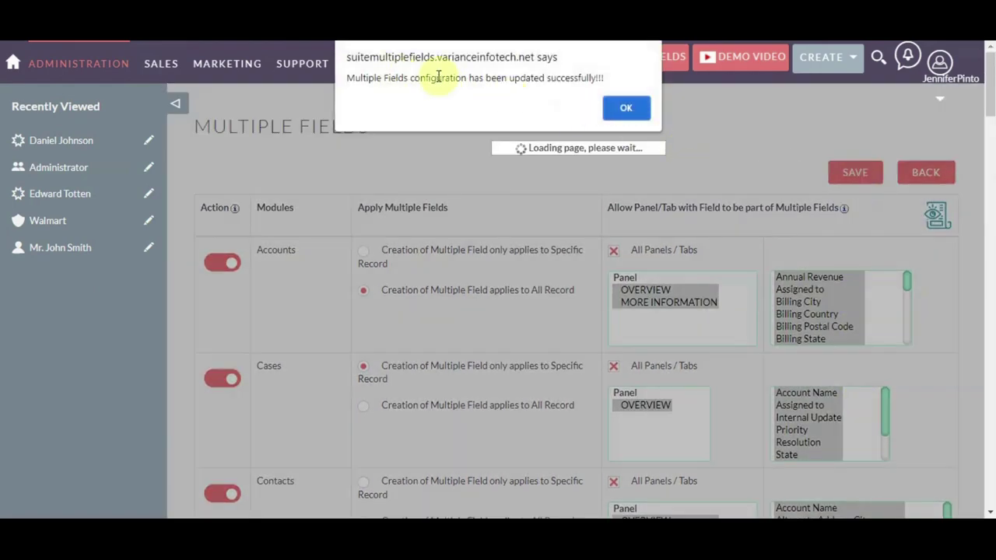
pyautogui.click(622, 115)
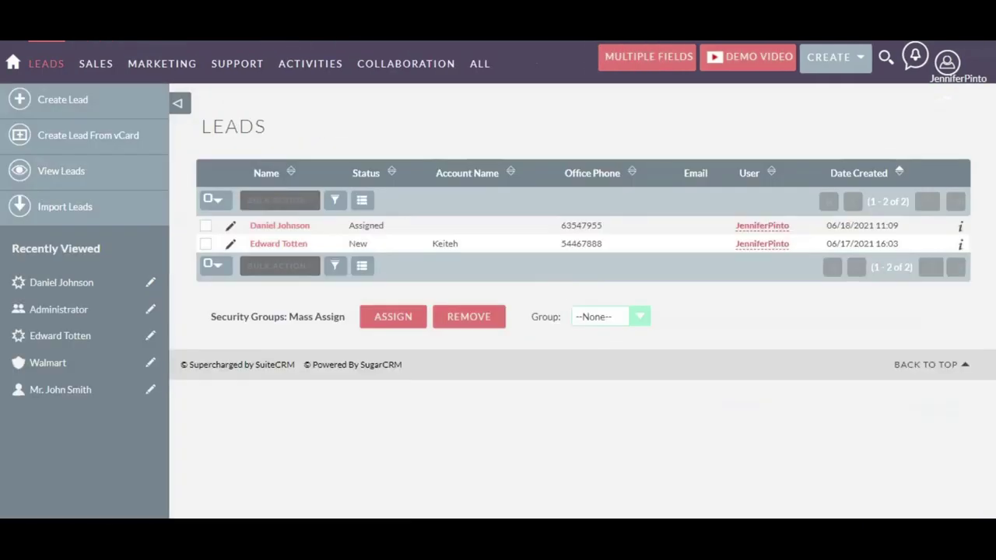
# Check the saved lead now shows single values, then return to the Leads list.
pyautogui.click(306, 227)
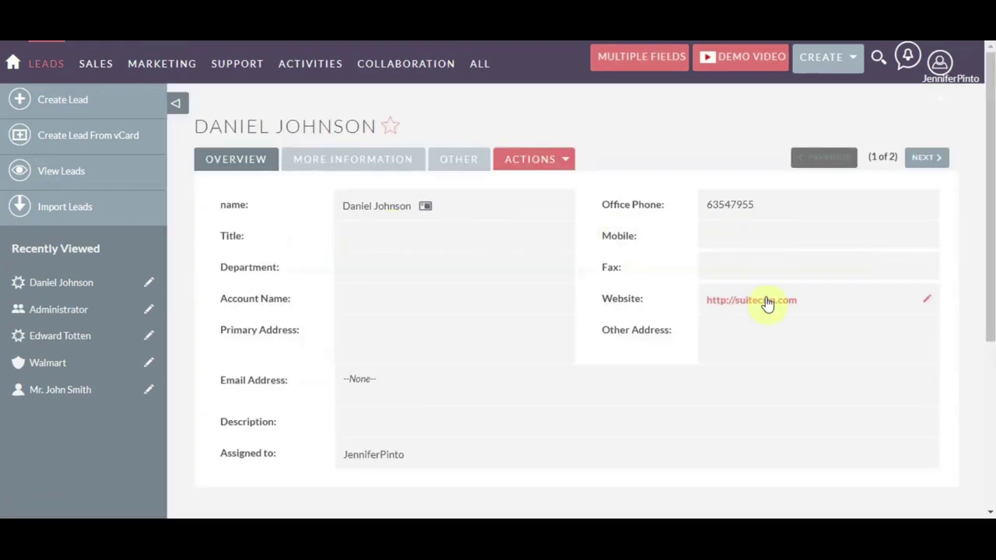
pyautogui.scroll(-3, 534, 364)
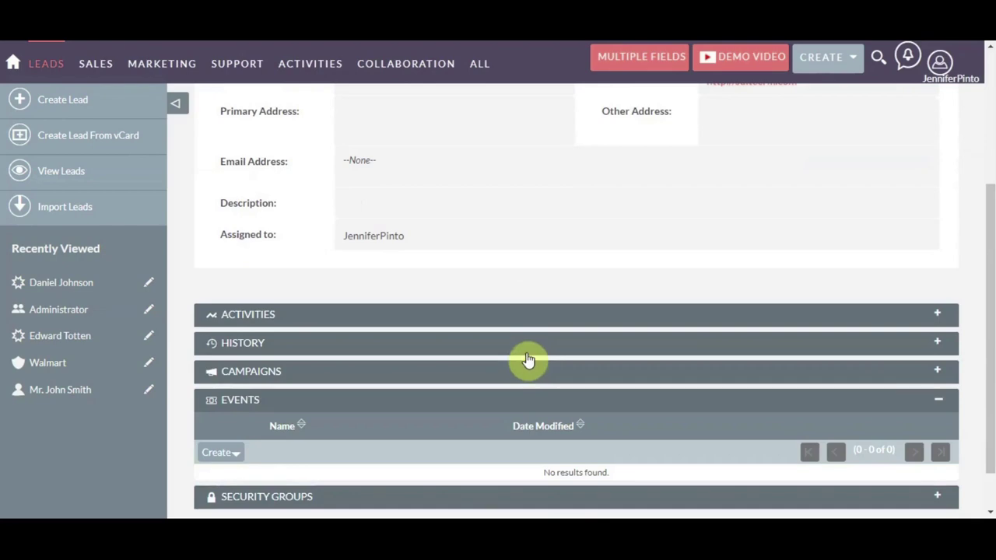
pyautogui.scroll(3, 527, 359)
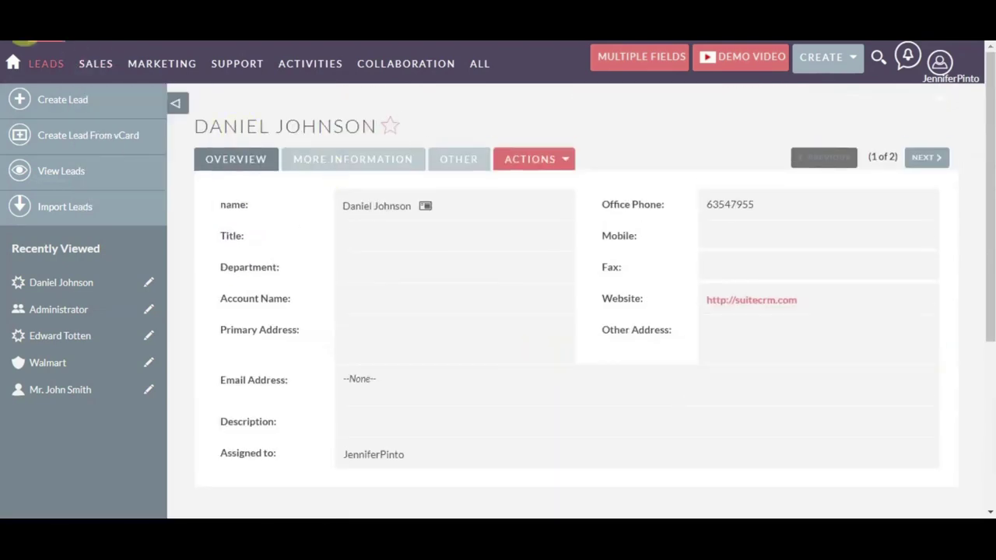
pyautogui.click(46, 63)
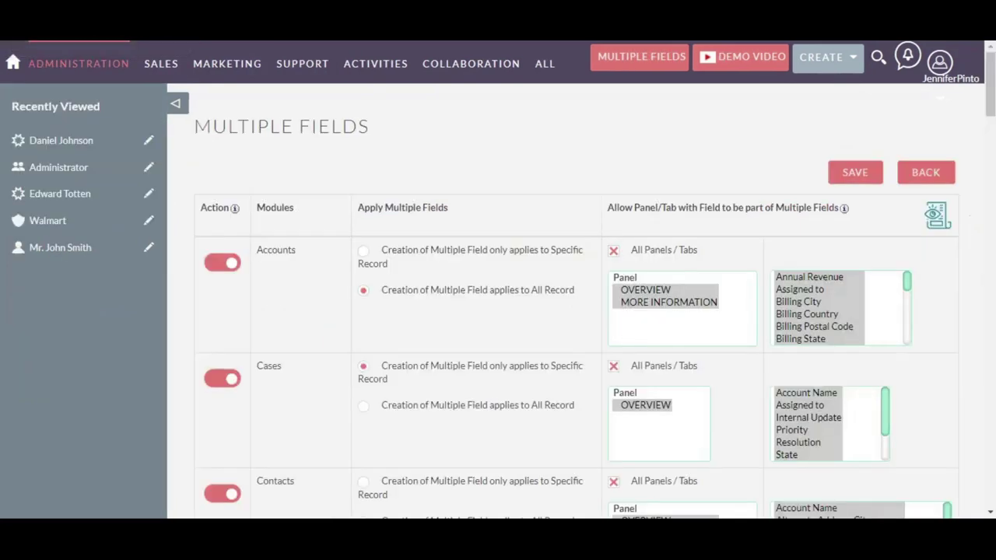
# Re-enable multiple fields for the Leads module and save the configuration.
pyautogui.scroll(-10, 426, 379)
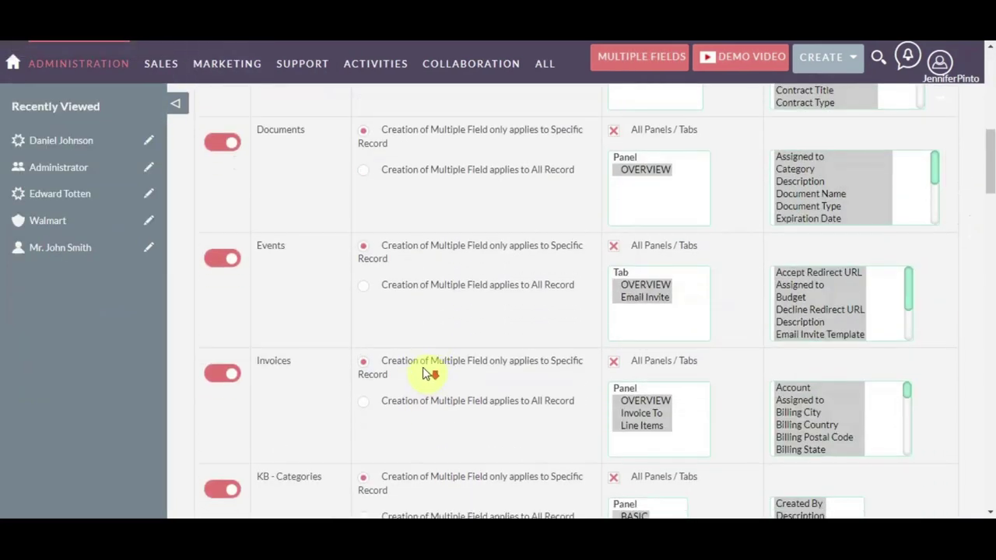
pyautogui.scroll(-2, 389, 358)
pyautogui.click(222, 430)
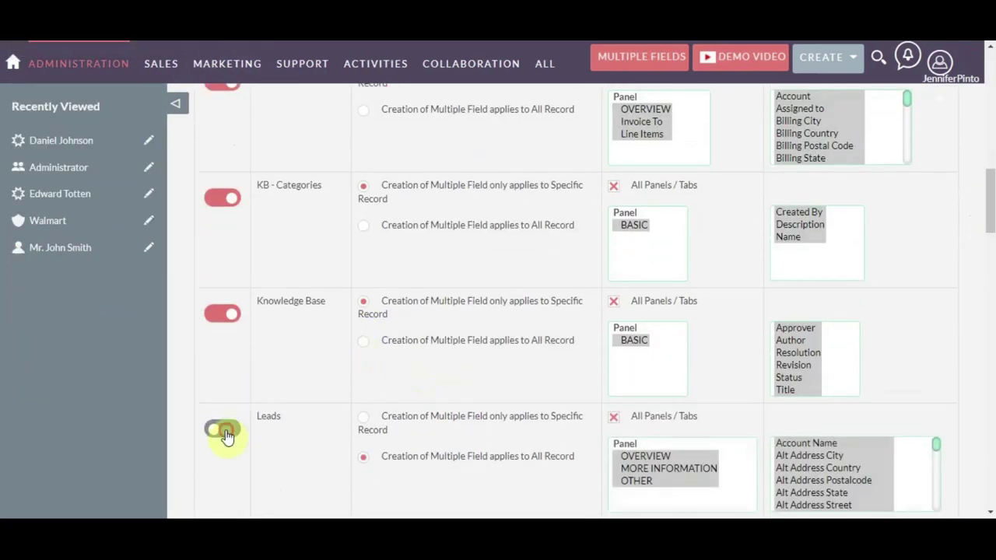
pyautogui.scroll(15, 640, 358)
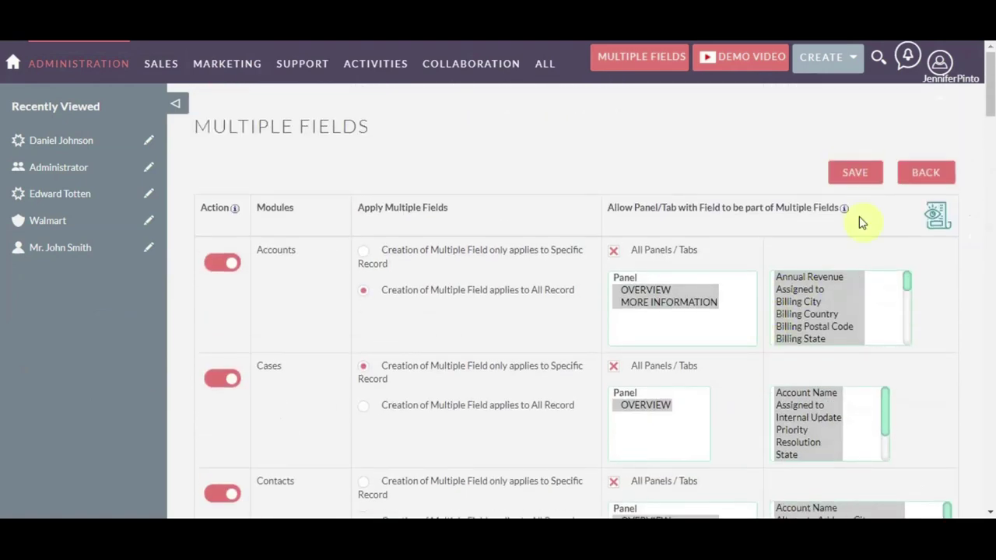
pyautogui.click(881, 171)
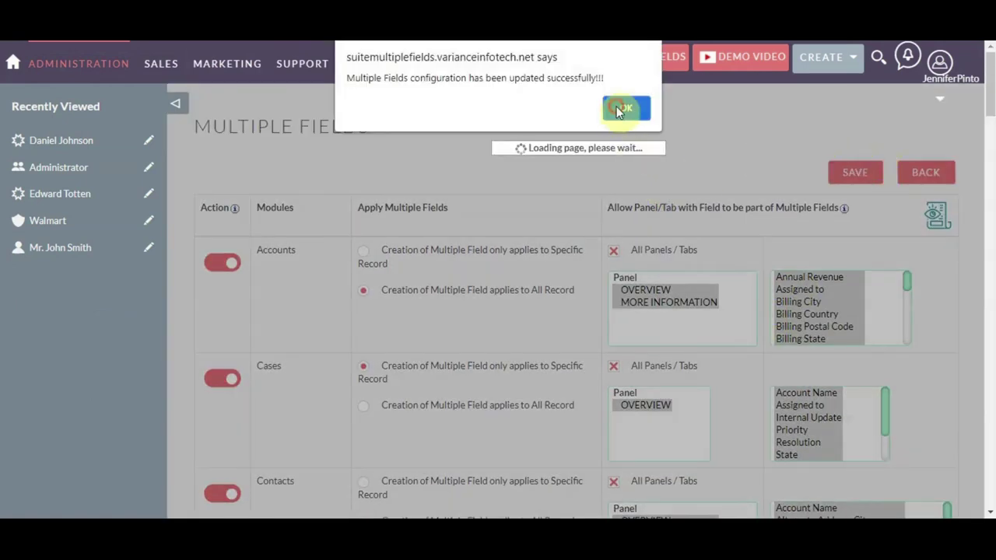
pyautogui.click(616, 111)
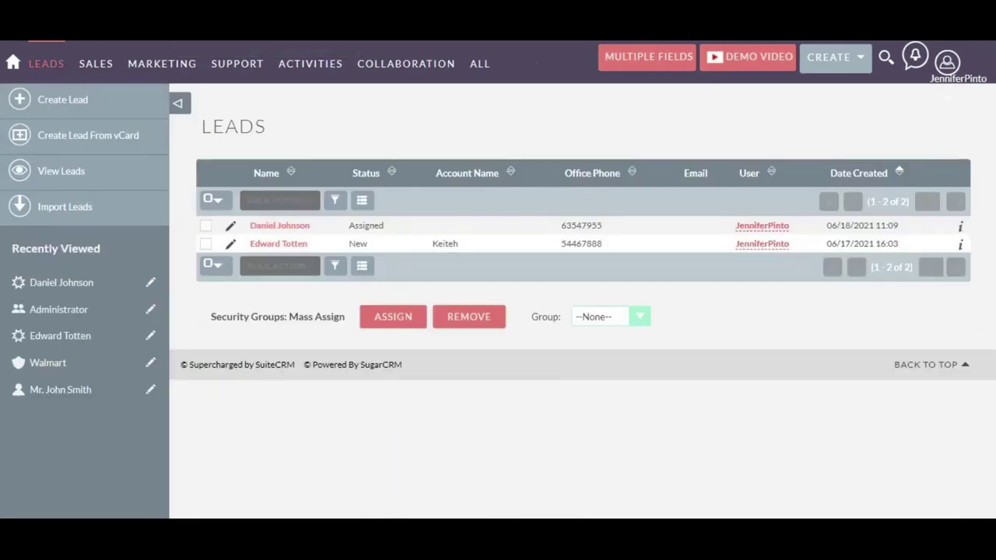
# Open the saved lead and verify its extra names, phone, website and Overview-1 panel.
pyautogui.click(287, 226)
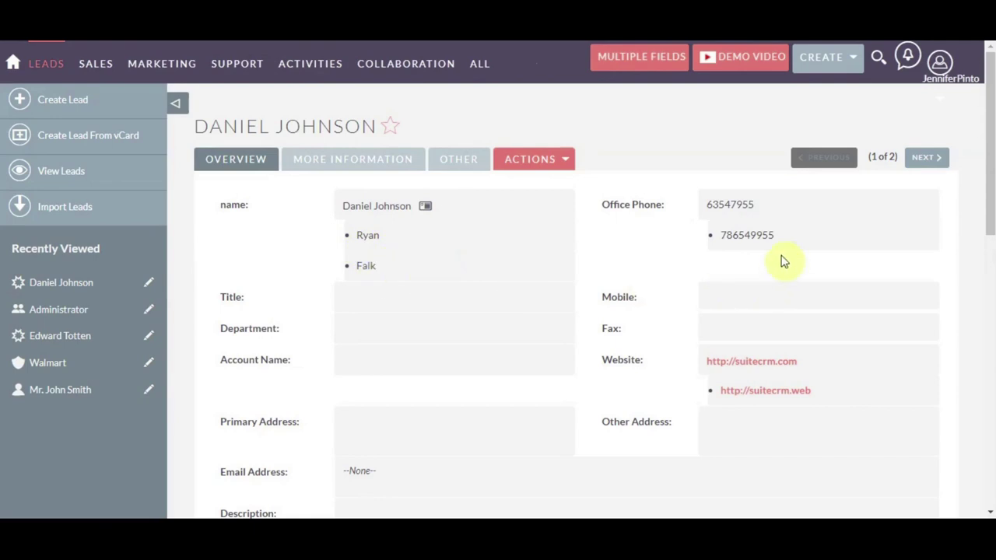
pyautogui.scroll(-5, 527, 316)
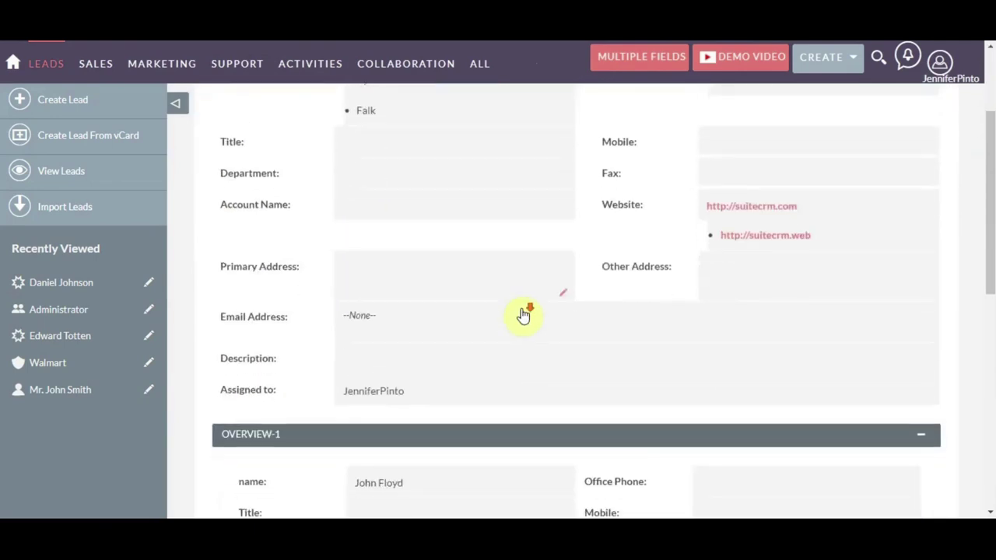
pyautogui.scroll(-5, 520, 311)
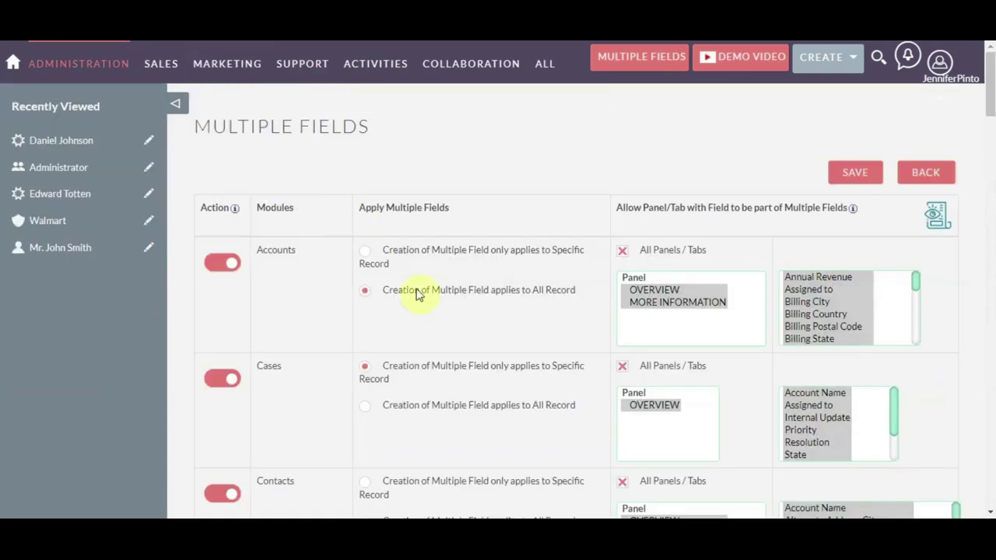
pyautogui.scroll(-5, 459, 339)
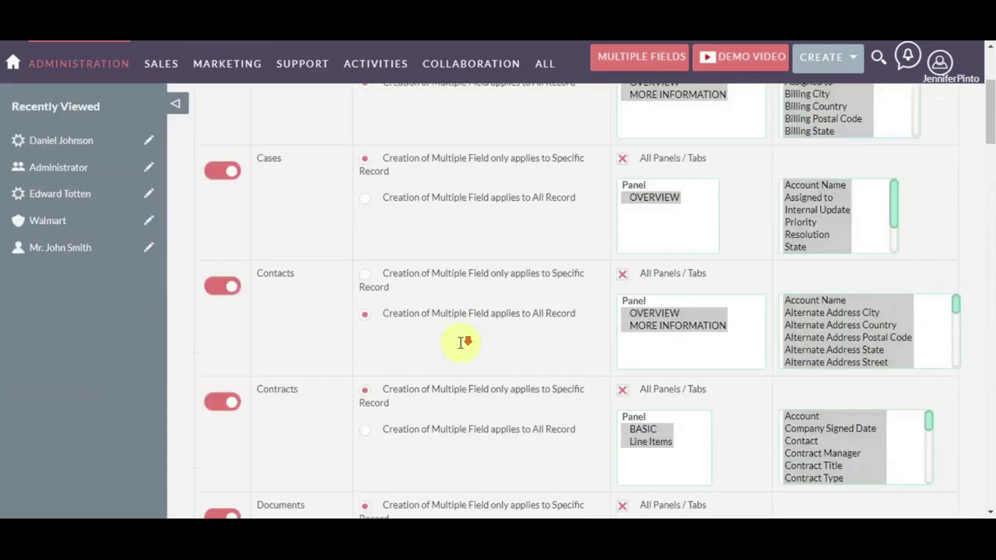
pyautogui.scroll(-2, 458, 338)
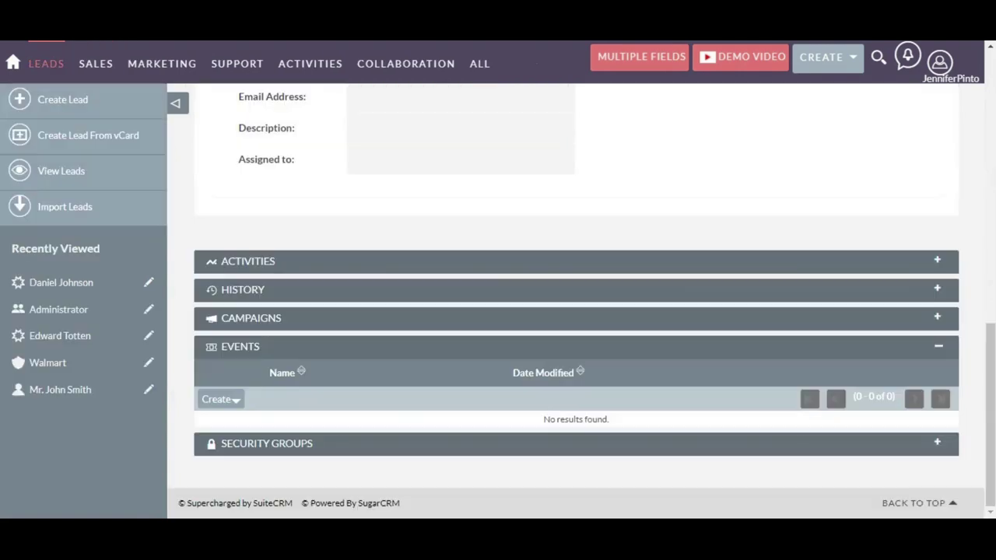
# In the full event form, name the event 'Event for Daniel' and add a second name 'Event for Ryan'.
pyautogui.click(217, 399)
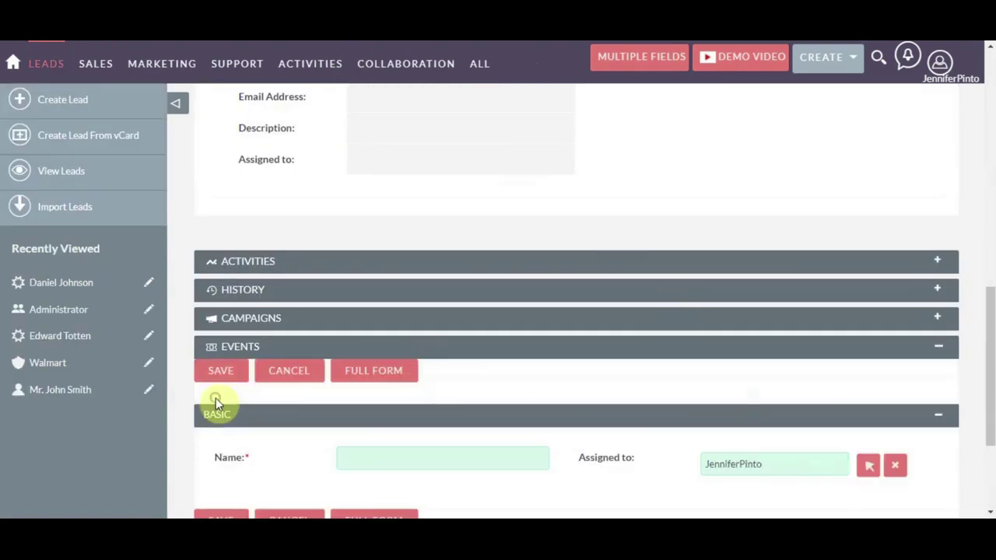
pyautogui.scroll(-1, 325, 415)
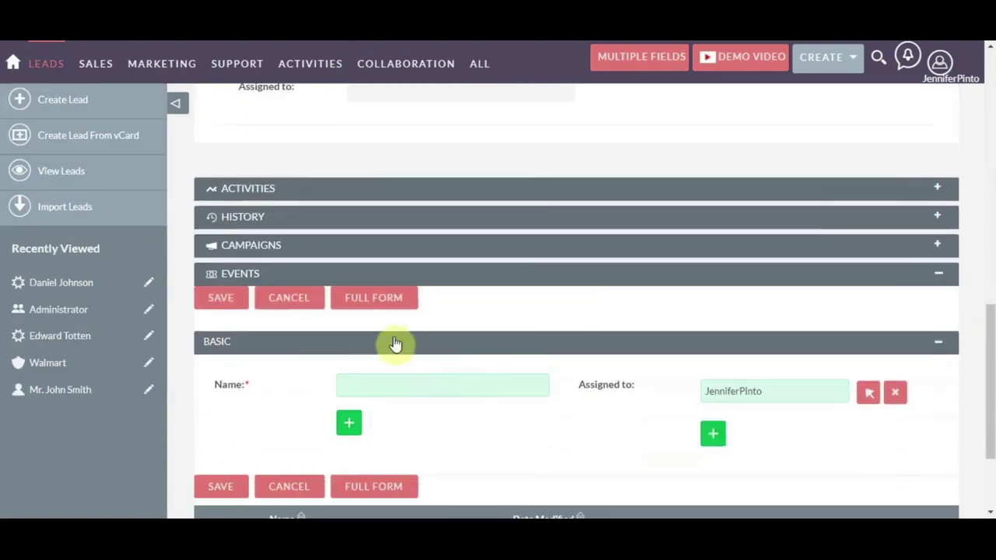
pyautogui.click(377, 304)
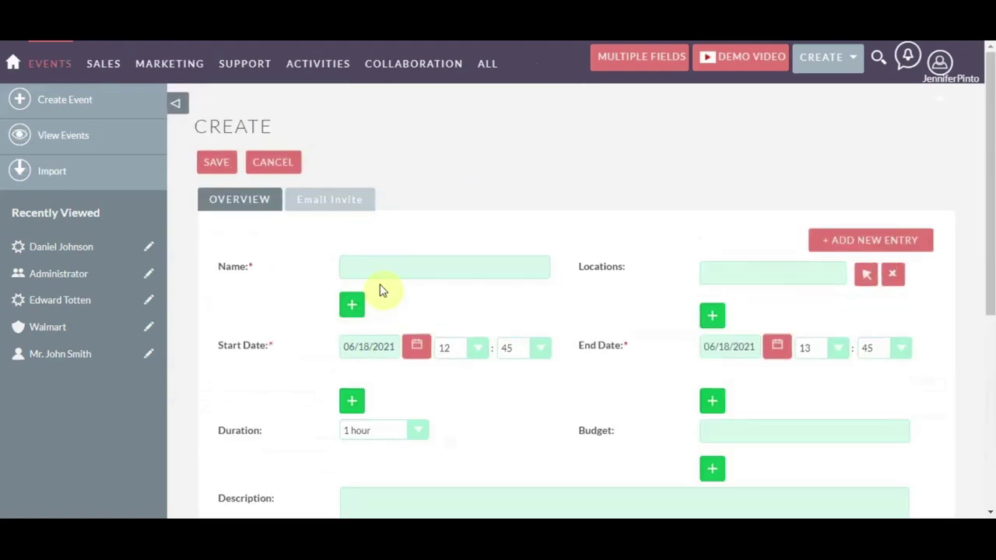
pyautogui.click(387, 270)
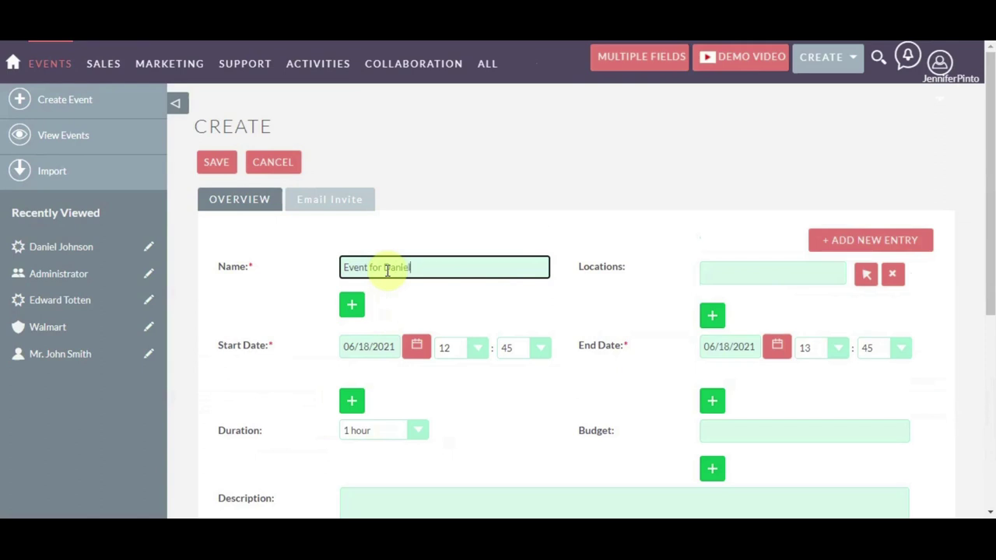
pyautogui.click(352, 304)
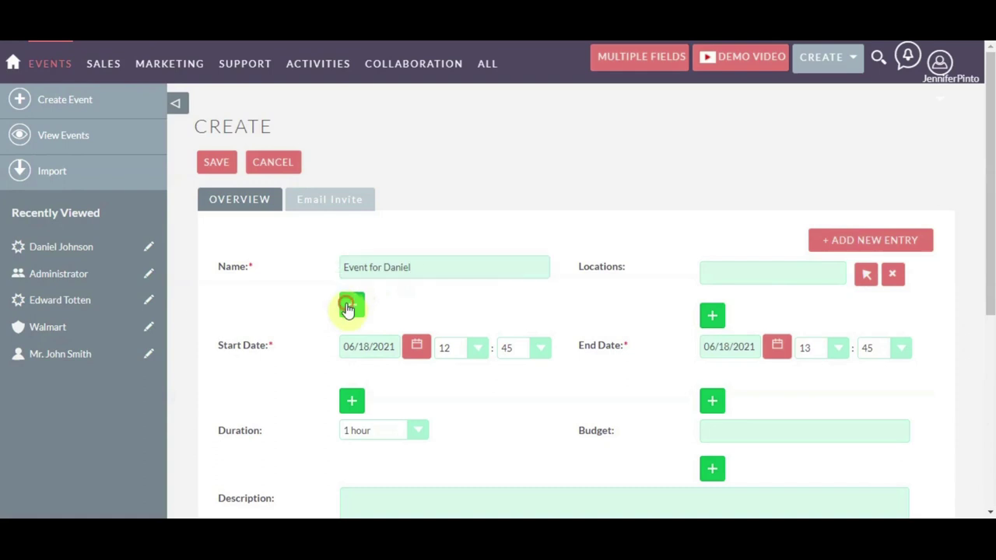
pyautogui.click(395, 342)
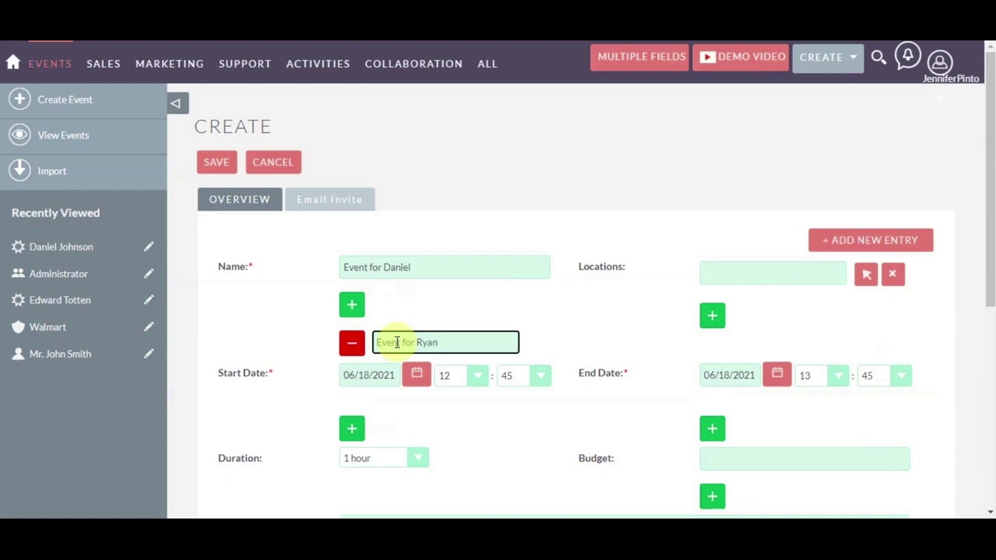
# Enter budgets of 450 and 840, then save the event.
pyautogui.scroll(-1, 584, 307)
pyautogui.click(746, 376)
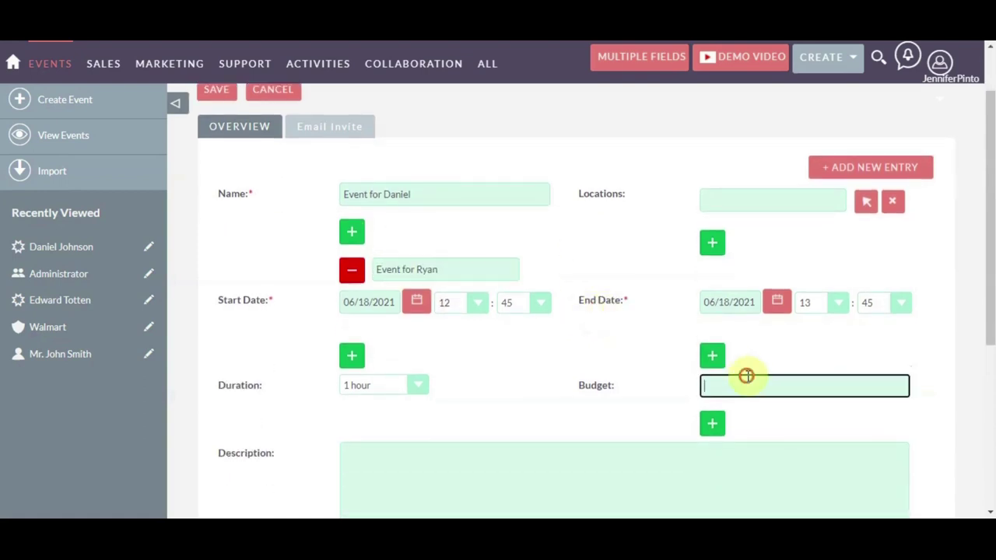
pyautogui.click(715, 424)
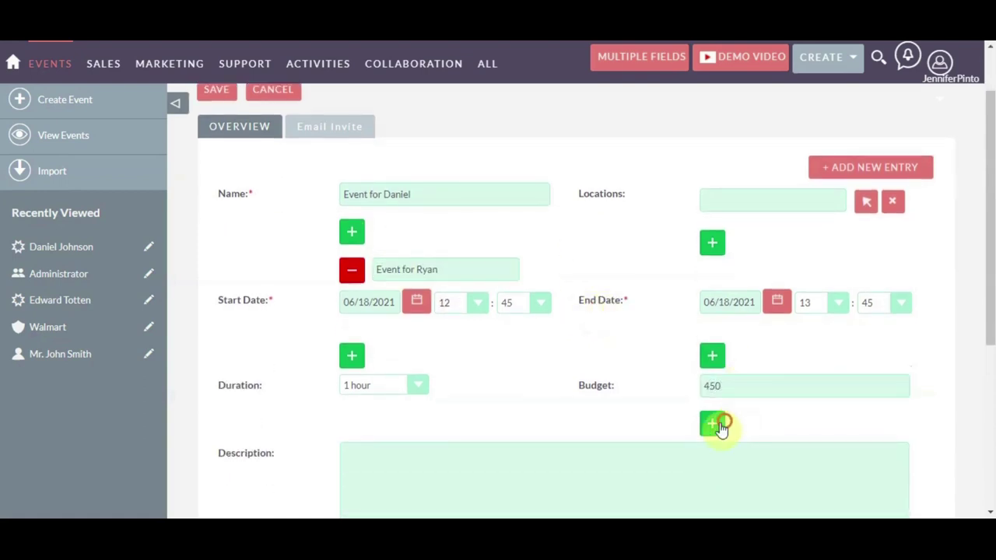
pyautogui.click(785, 452)
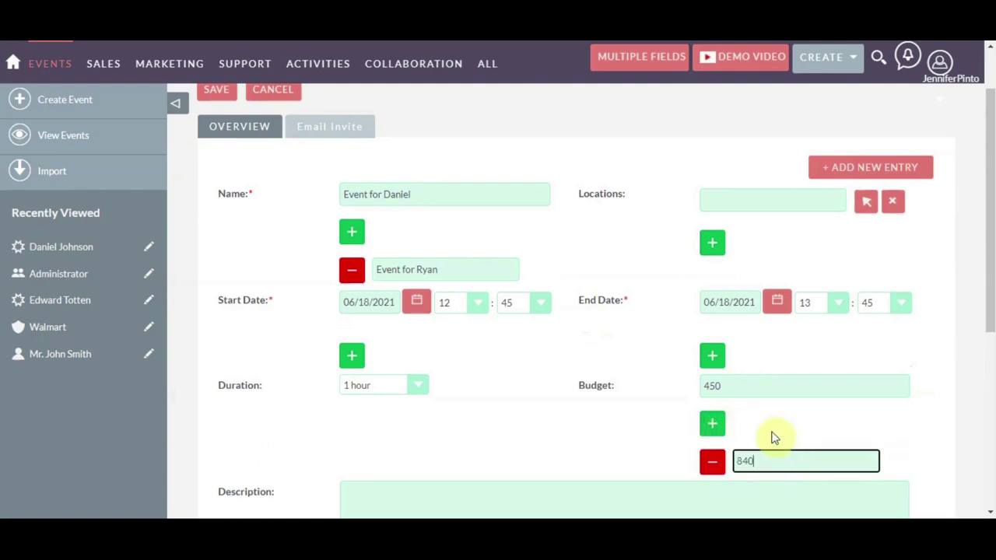
pyautogui.scroll(-5, 658, 380)
pyautogui.click(216, 448)
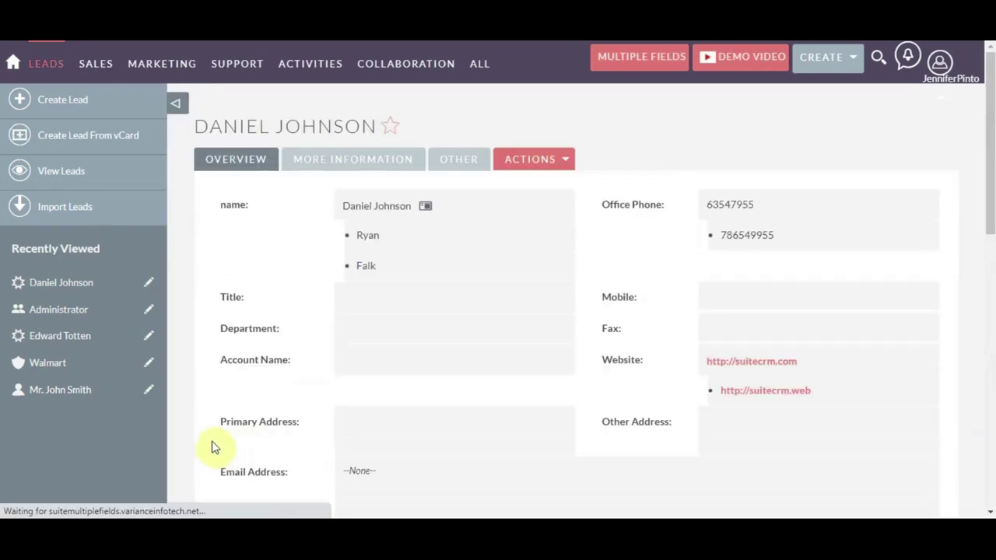
# Open Event for Daniel from the lead's Events subpanel to check both names and budgets, then return to the lead.
pyautogui.scroll(-4, 339, 309)
pyautogui.scroll(-5, 339, 309)
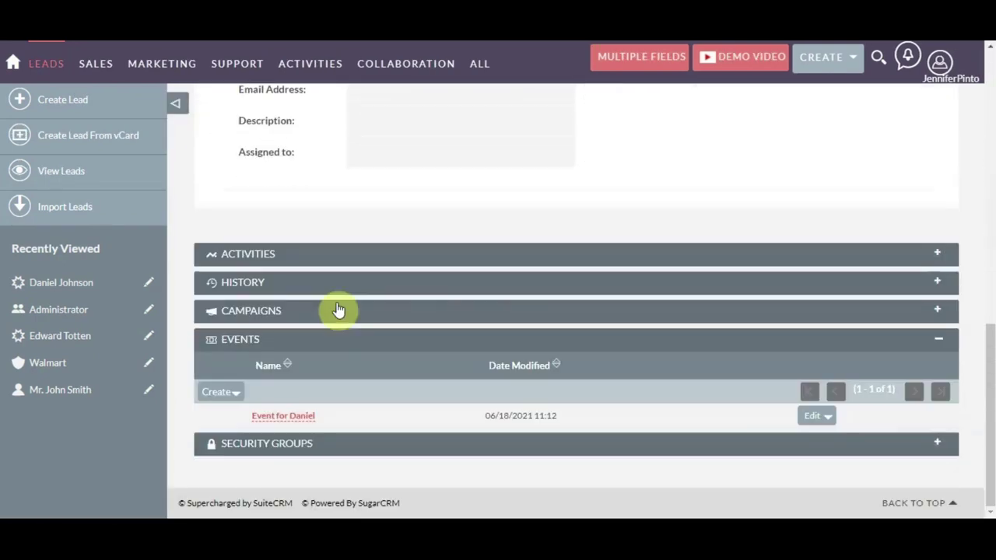
pyautogui.click(283, 417)
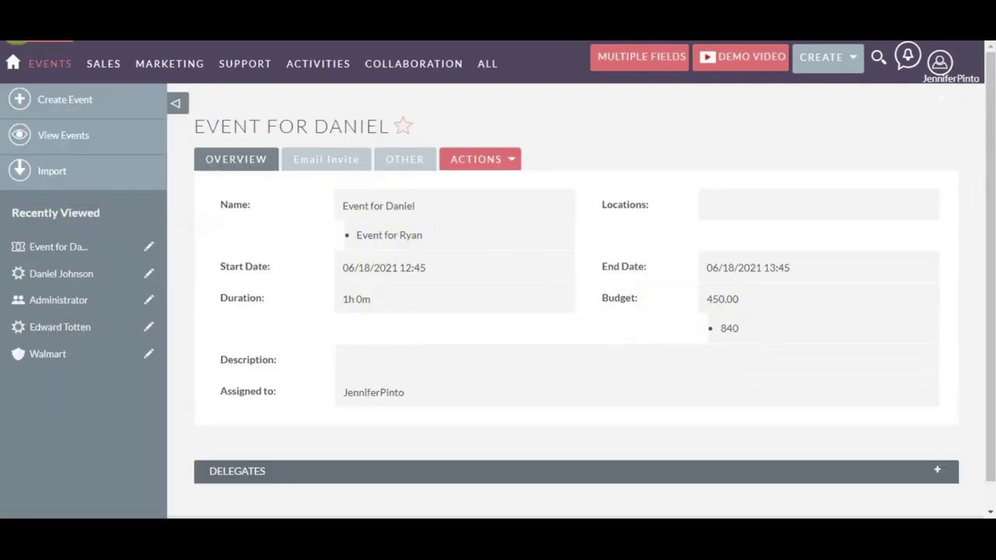
pyautogui.hotkey('alt', 'Left')
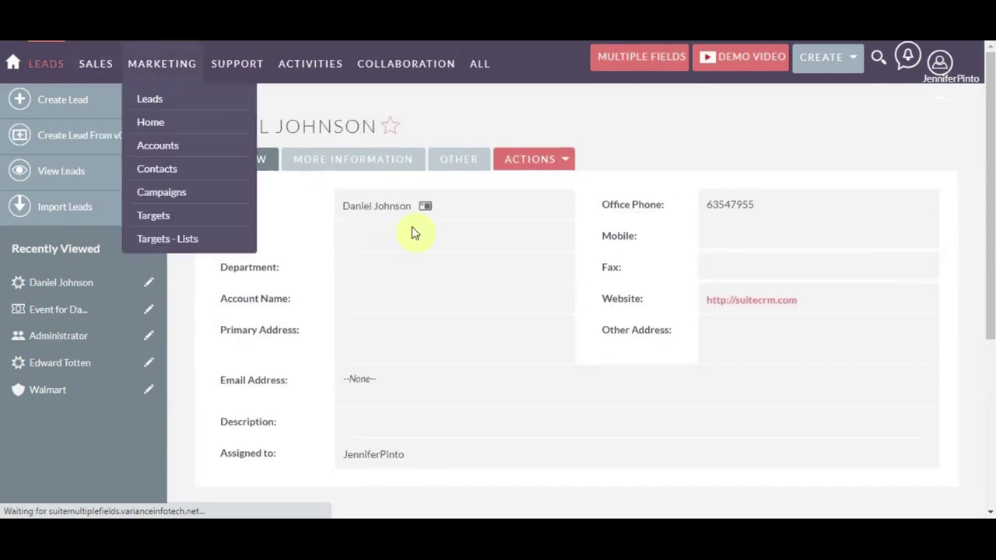
pyautogui.scroll(8, 487, 325)
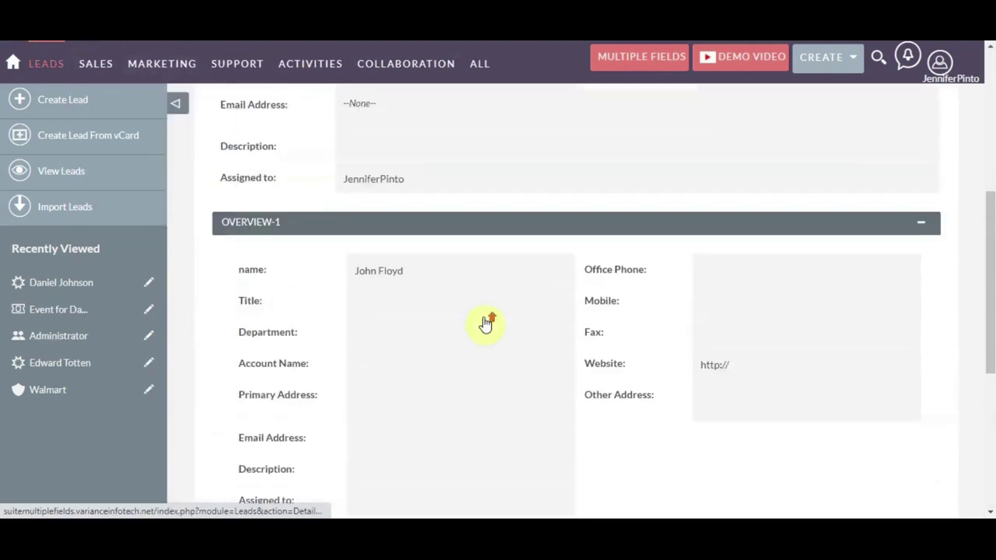
pyautogui.scroll(3, 484, 324)
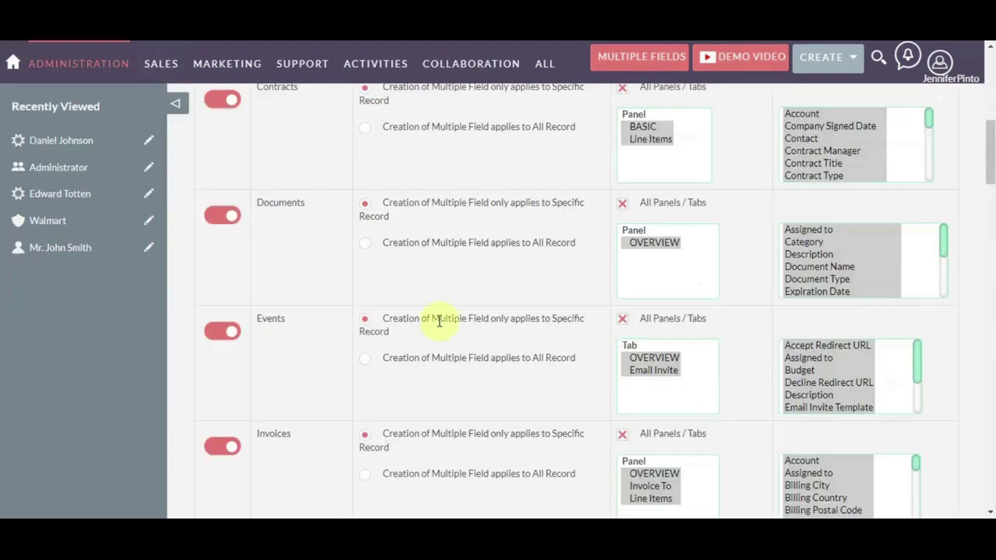
# Turn off multiple fields for the Events module and save the configuration.
pyautogui.scroll(-1, 420, 322)
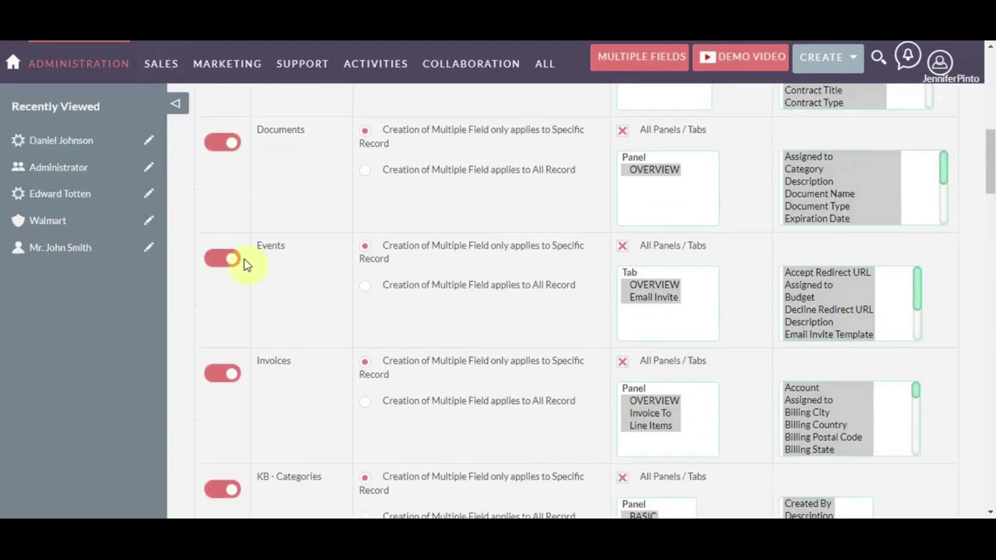
pyautogui.click(233, 262)
pyautogui.scroll(10, 706, 286)
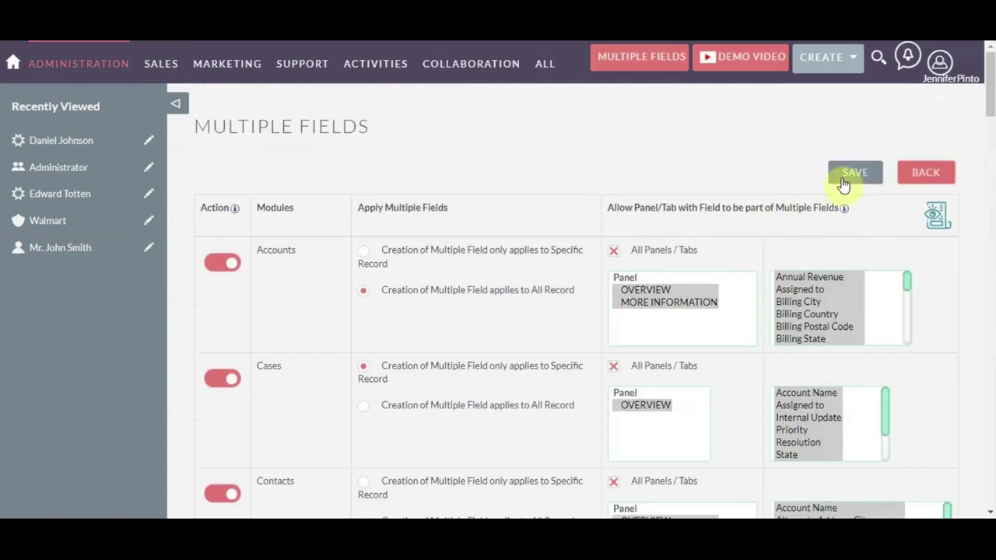
pyautogui.click(841, 179)
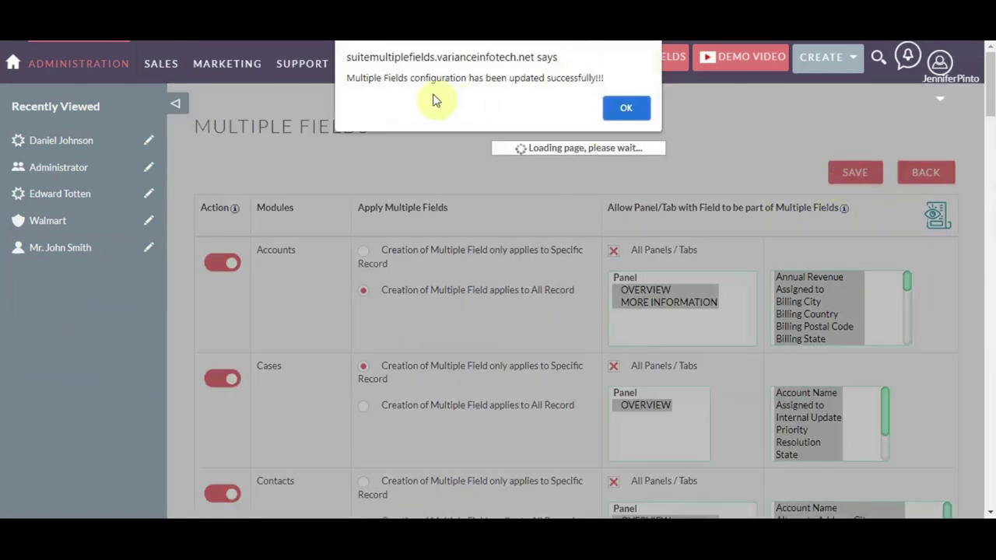
pyautogui.click(616, 106)
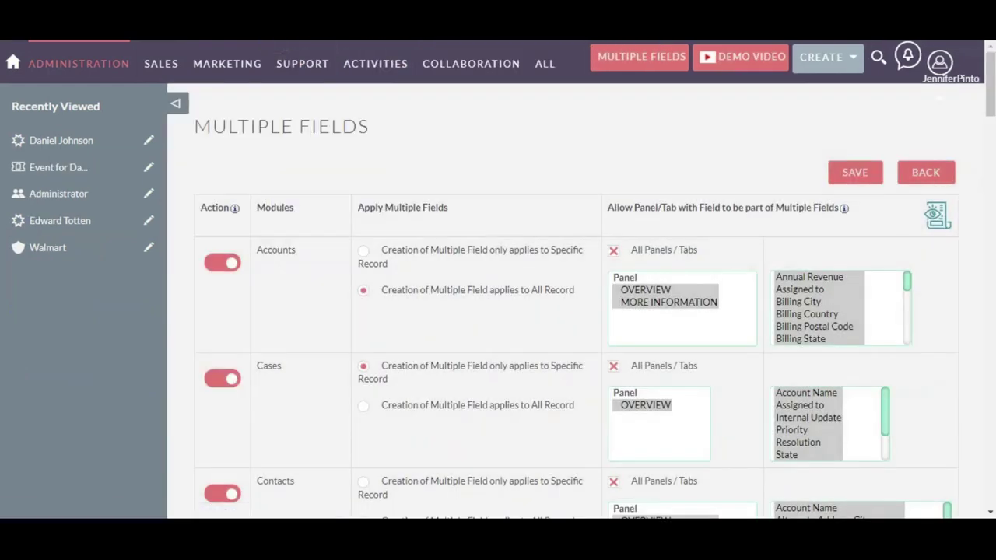
pyautogui.click(61, 140)
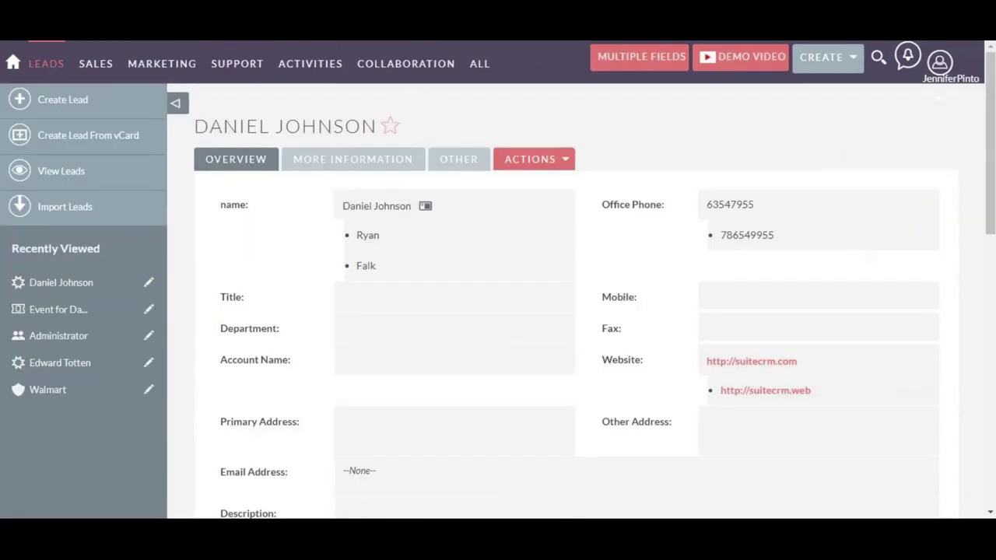
pyautogui.scroll(-2, 545, 315)
pyautogui.scroll(-3, 440, 246)
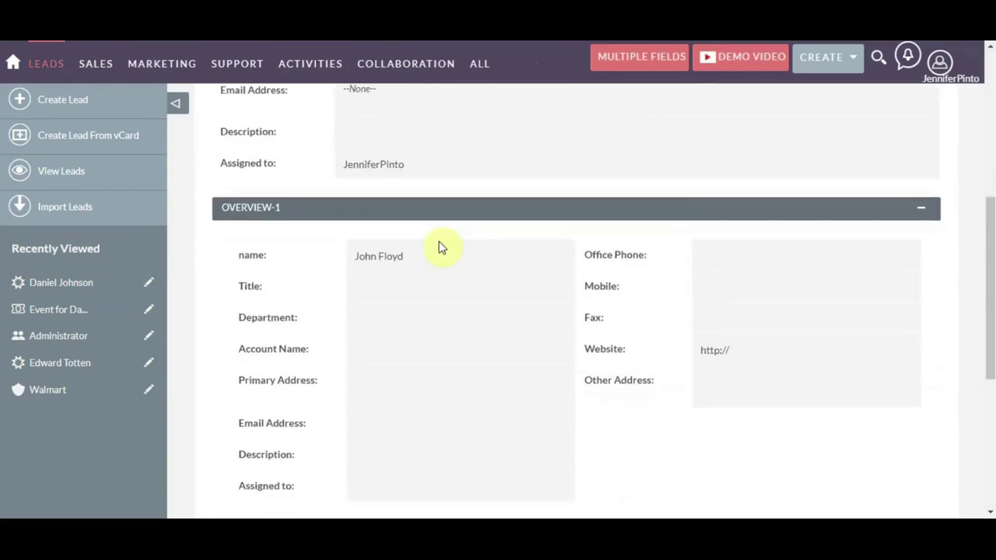
pyautogui.scroll(-5, 441, 245)
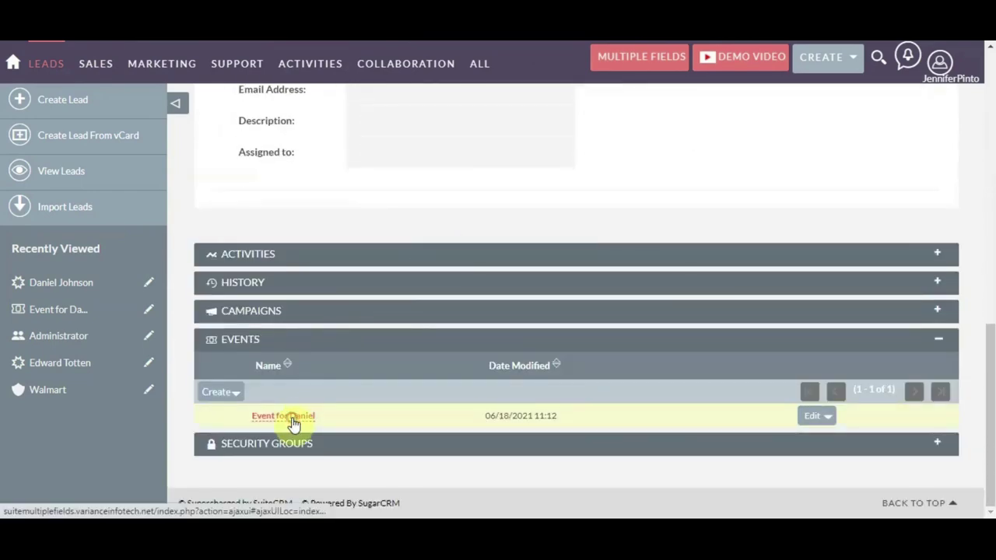
pyautogui.click(294, 418)
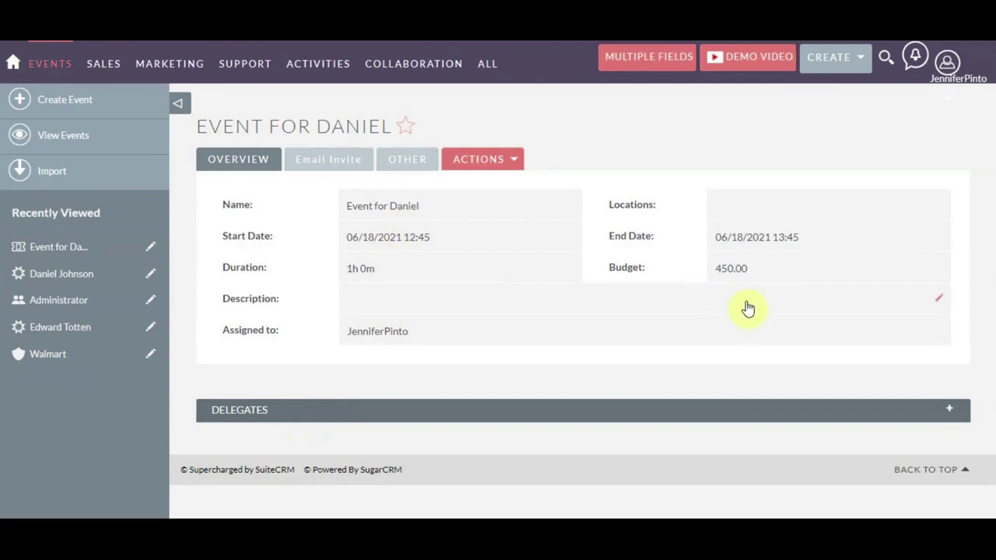
pyautogui.click(111, 191)
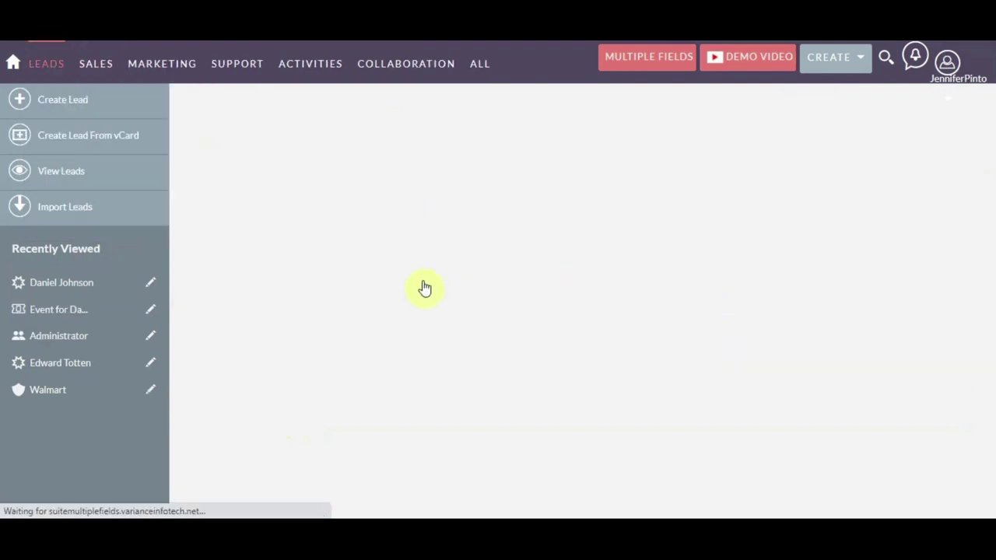
pyautogui.scroll(-5, 422, 284)
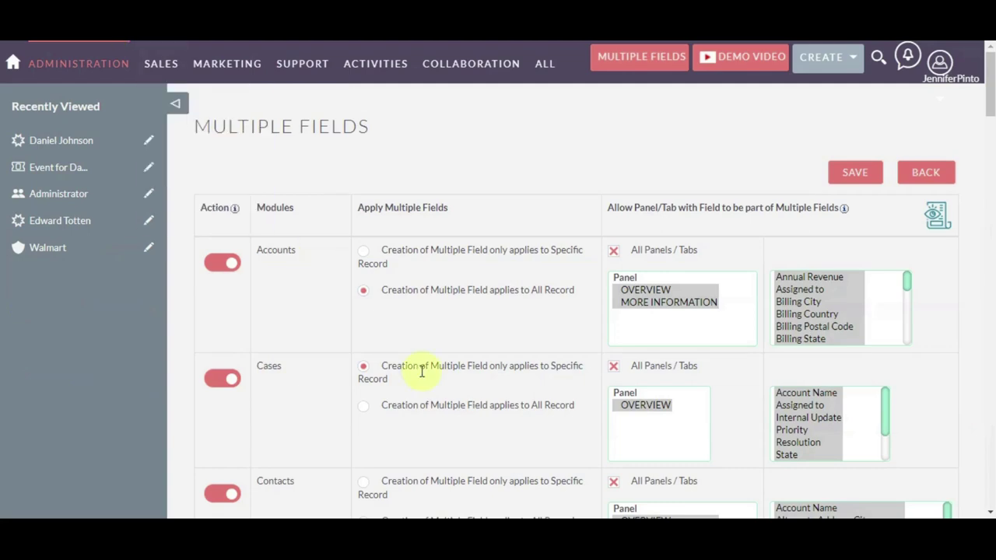
# Turn multiple fields for Events back on and save the configuration.
pyautogui.scroll(-4, 422, 378)
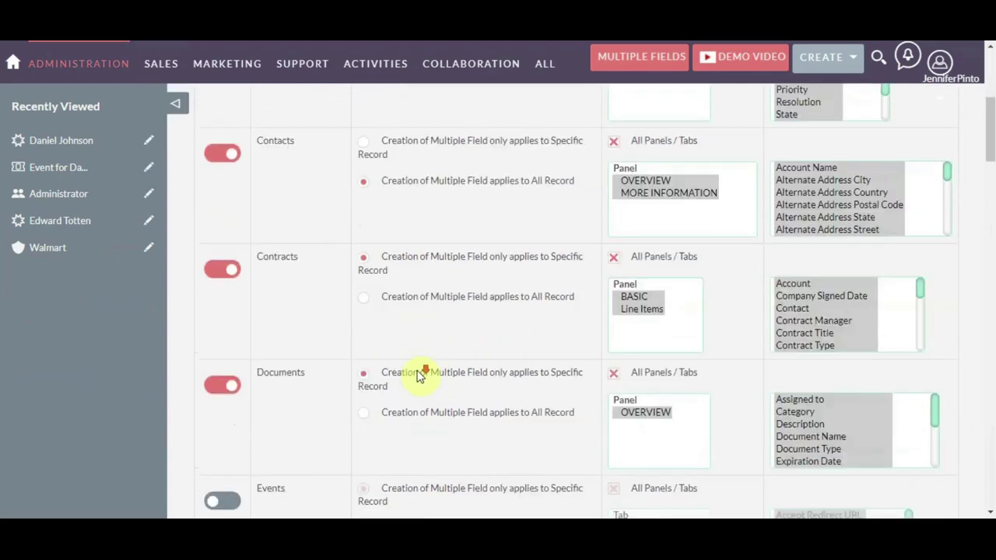
pyautogui.scroll(-2, 401, 366)
pyautogui.click(224, 337)
pyautogui.scroll(7, 623, 345)
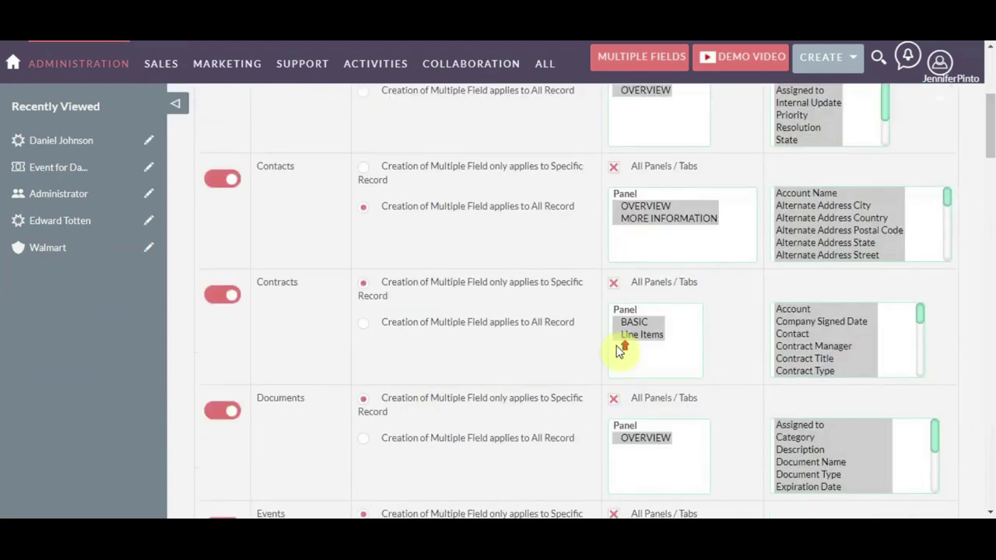
pyautogui.click(864, 181)
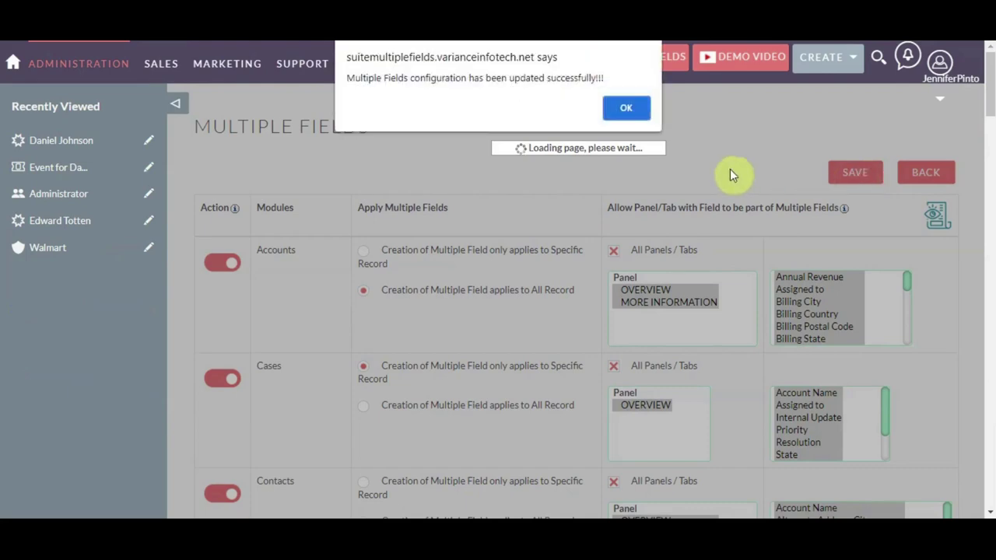
pyautogui.click(619, 107)
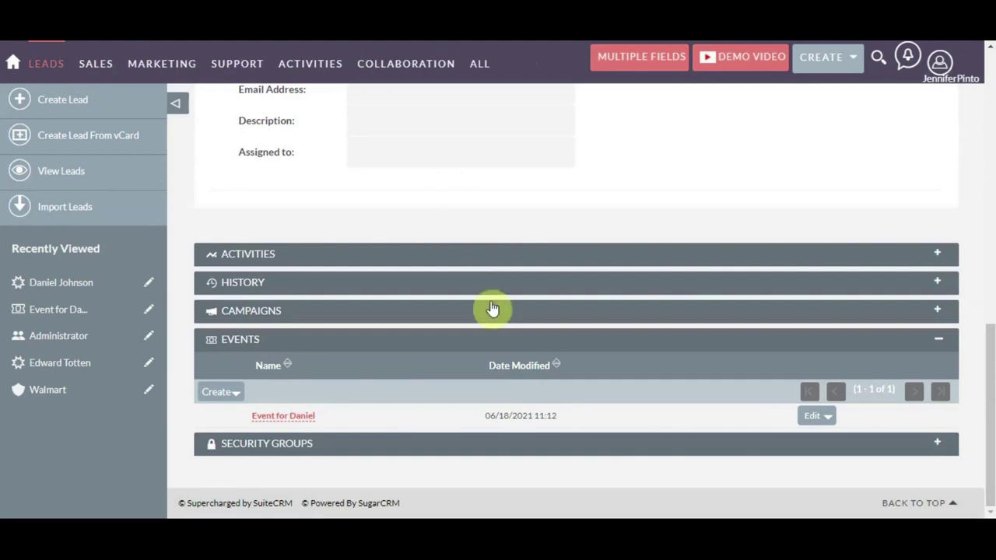
# Check Event for Daniel again lists Event for Ryan and the 840 budget, then go back.
pyautogui.click(313, 412)
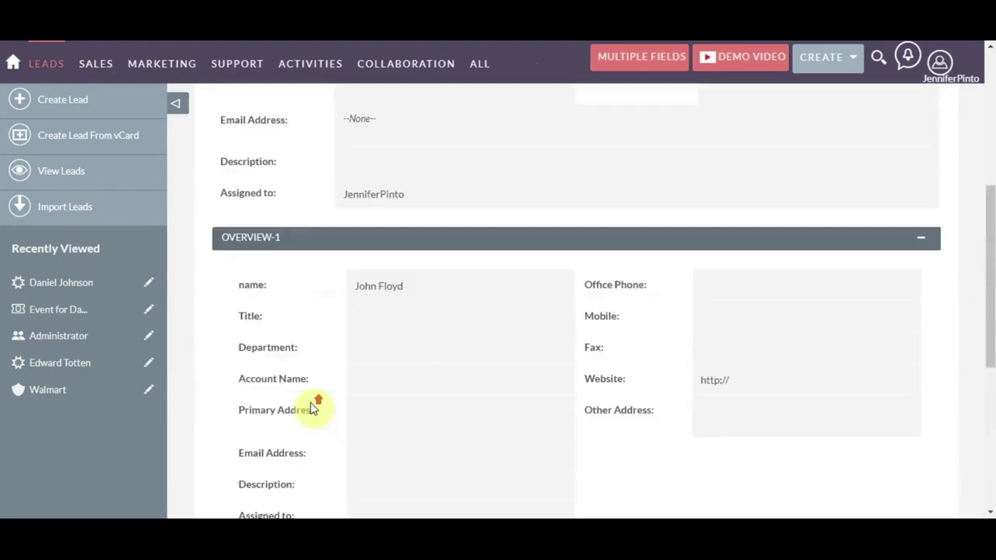
pyautogui.scroll(-5, 329, 378)
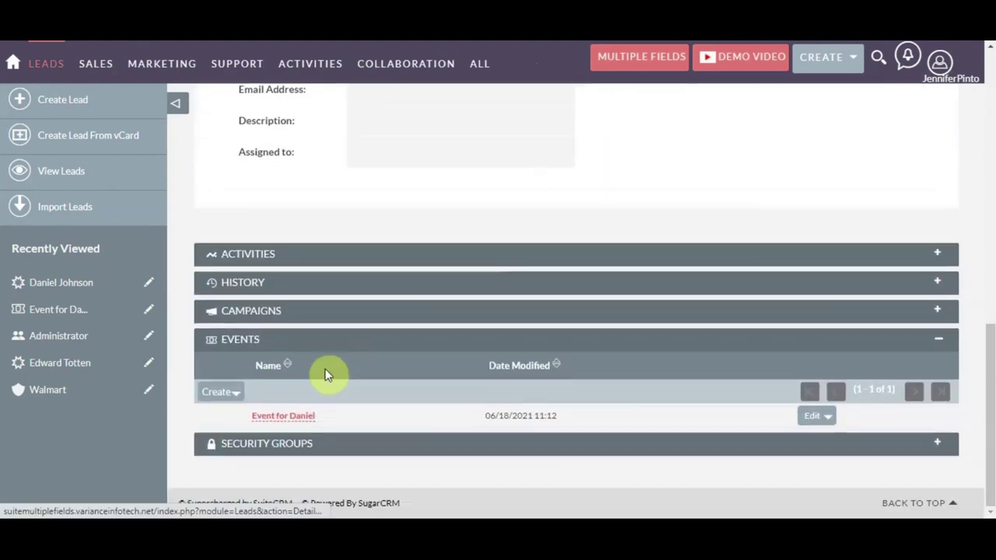
pyautogui.click(290, 416)
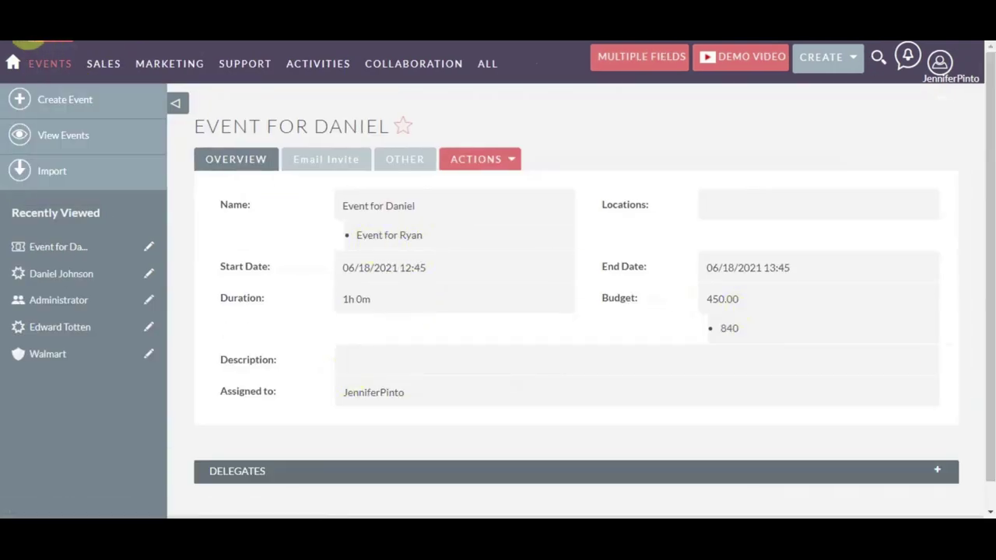
pyautogui.click(31, 46)
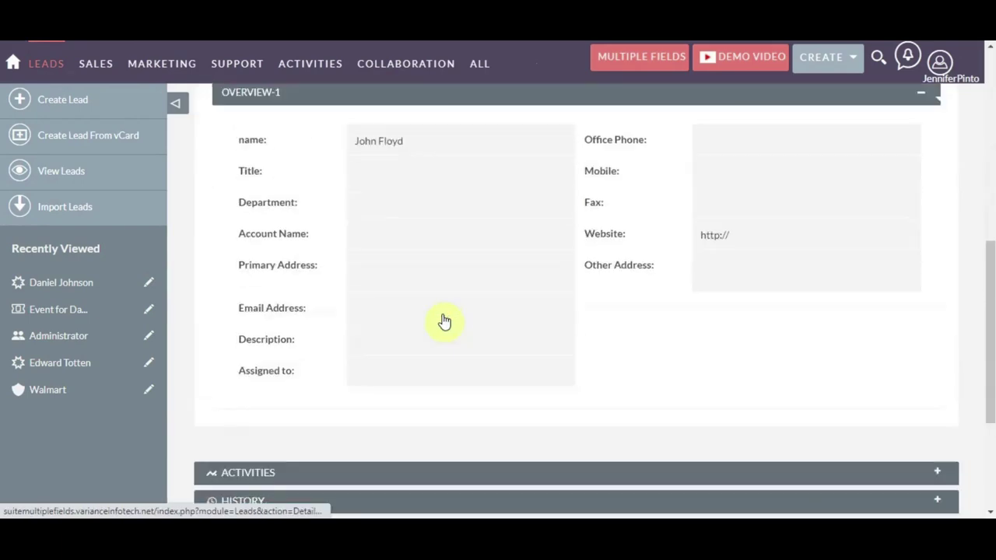
pyautogui.click(155, 181)
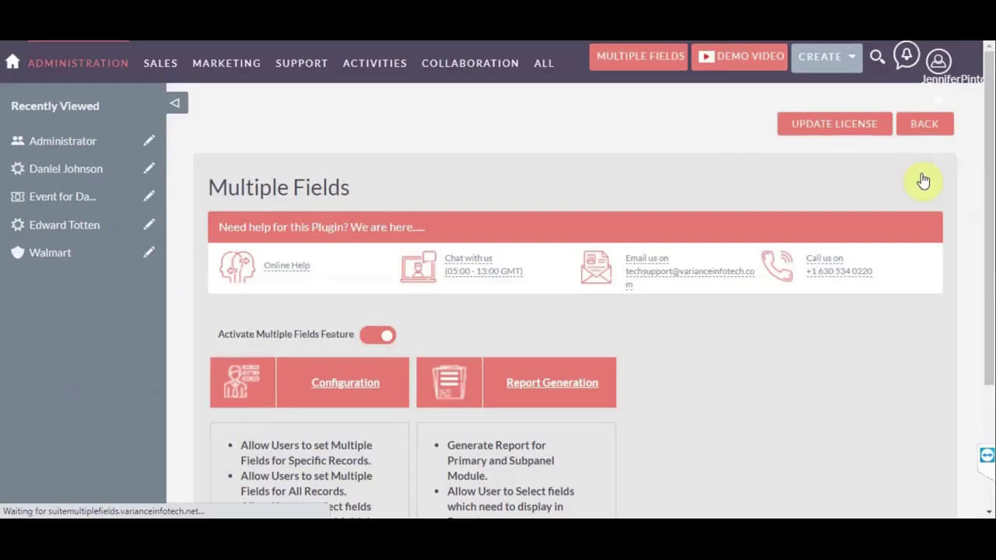
# Start a new report in Report Generation named 'Lead Report'.
pyautogui.scroll(-3, 577, 217)
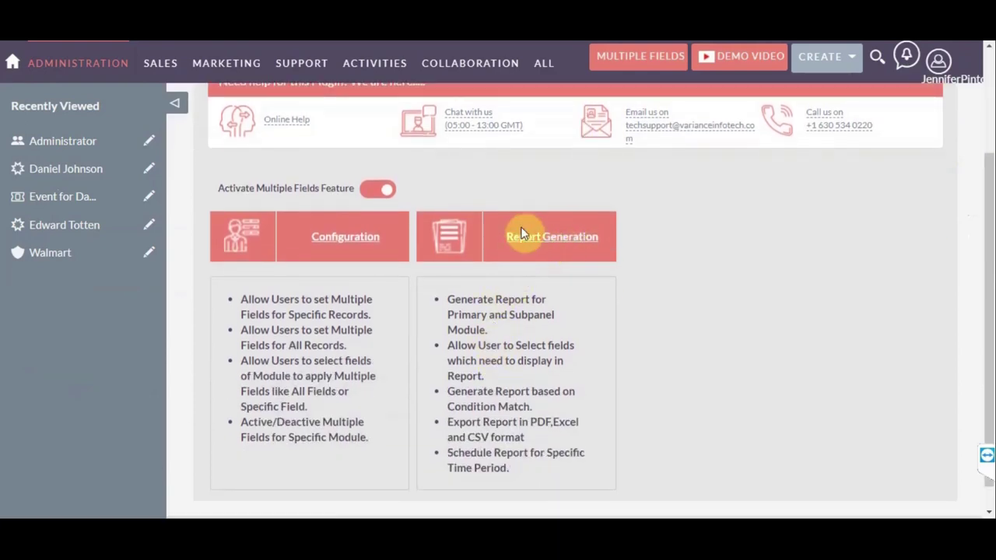
pyautogui.click(529, 232)
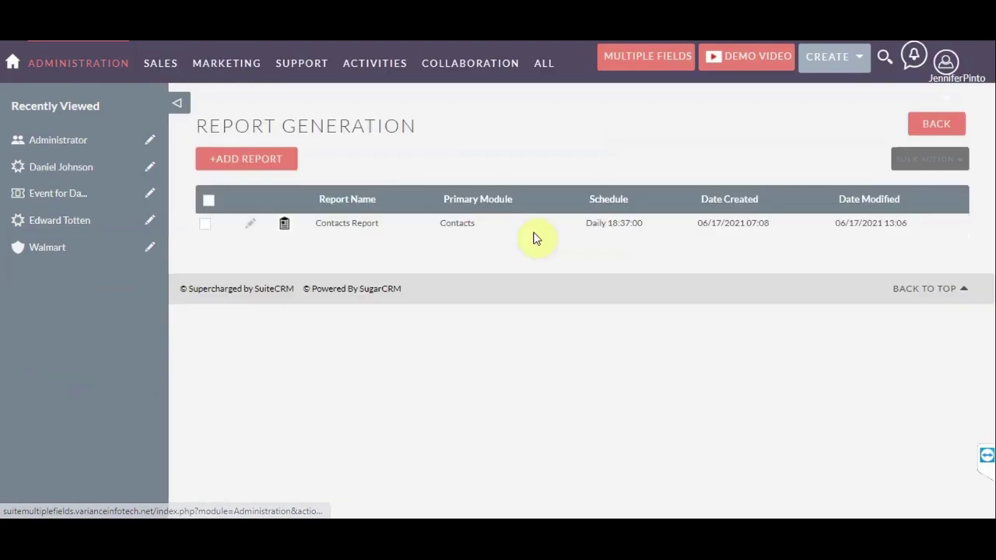
pyautogui.click(246, 159)
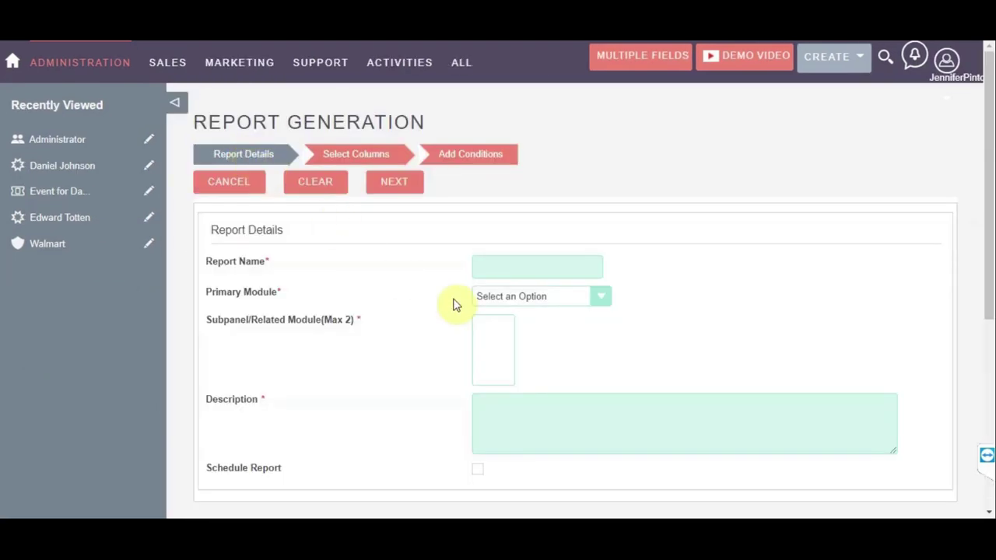
pyautogui.scroll(-1, 455, 302)
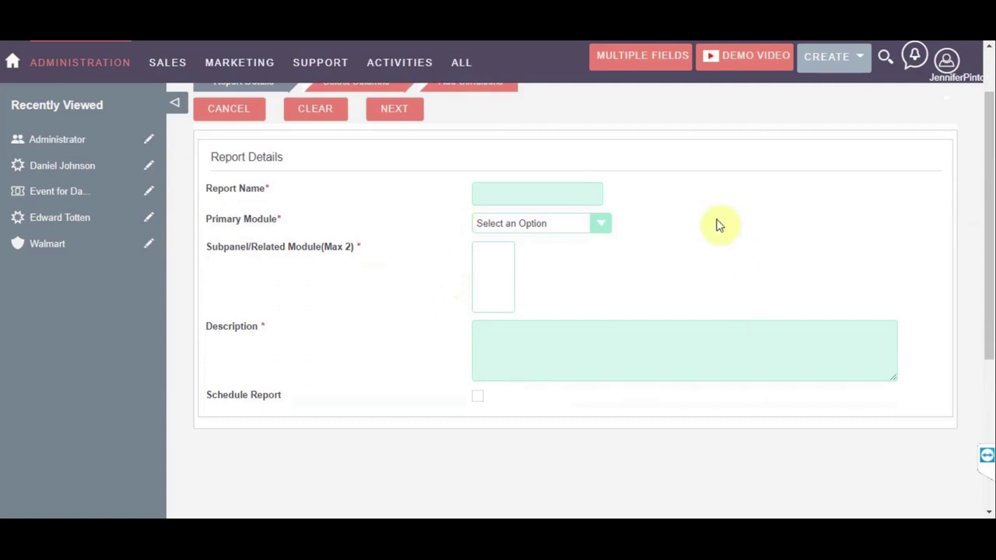
pyautogui.scroll(1, 469, 245)
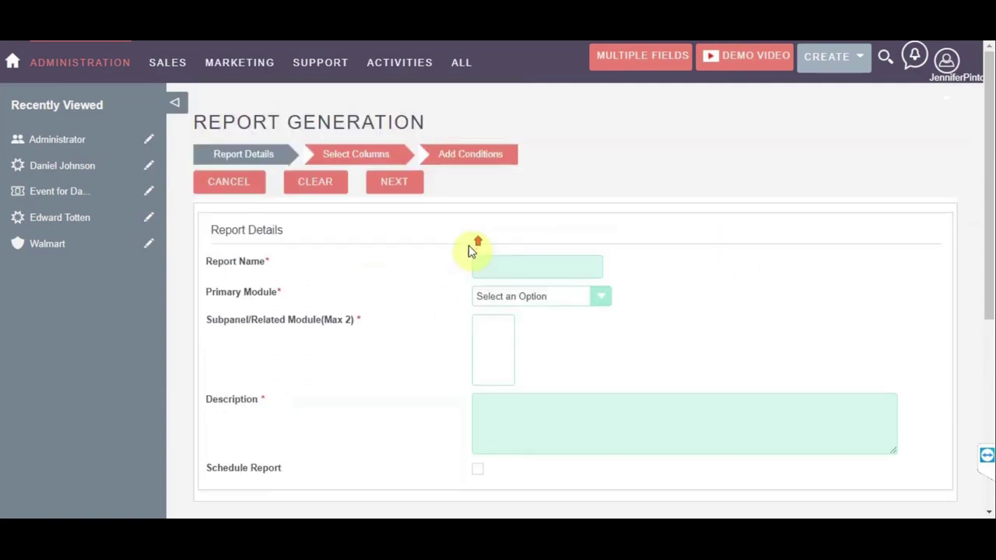
pyautogui.click(511, 262)
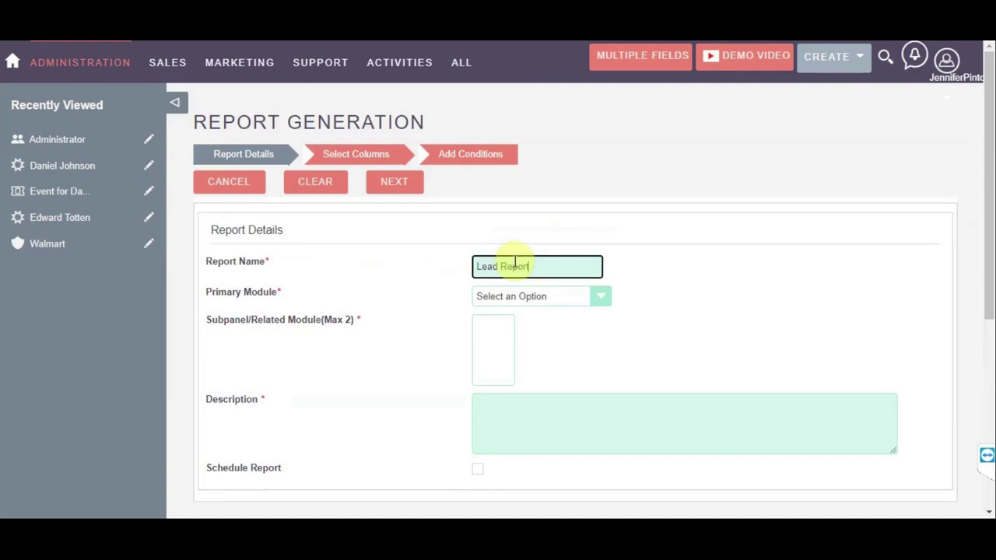
pyautogui.write('Lead Report')
# Set primary module Leads, related module Events, and description 'Lead Record Details'.
pyautogui.click(532, 300)
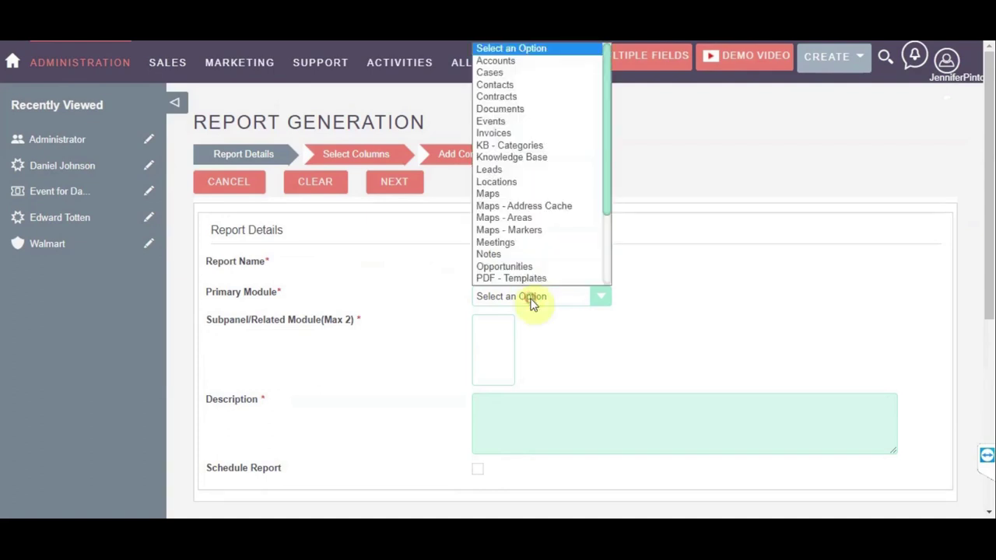
pyautogui.click(513, 169)
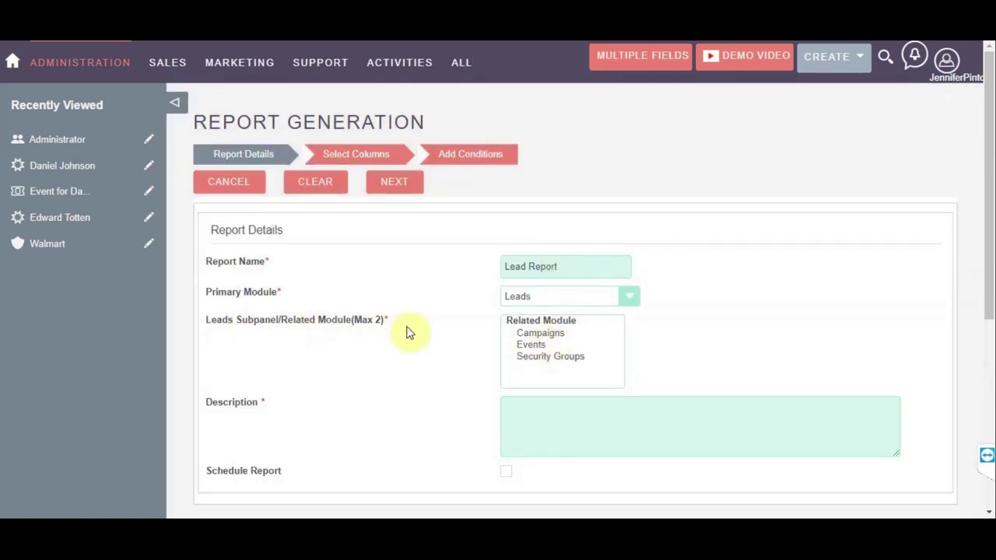
pyautogui.click(522, 345)
pyautogui.scroll(-1, 520, 346)
pyautogui.click(529, 350)
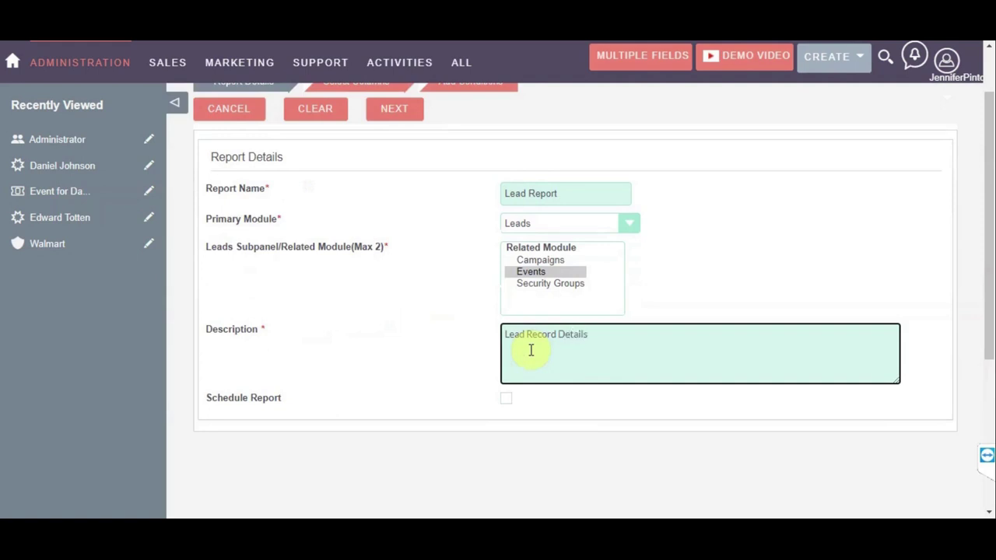
pyautogui.scroll(-1, 530, 350)
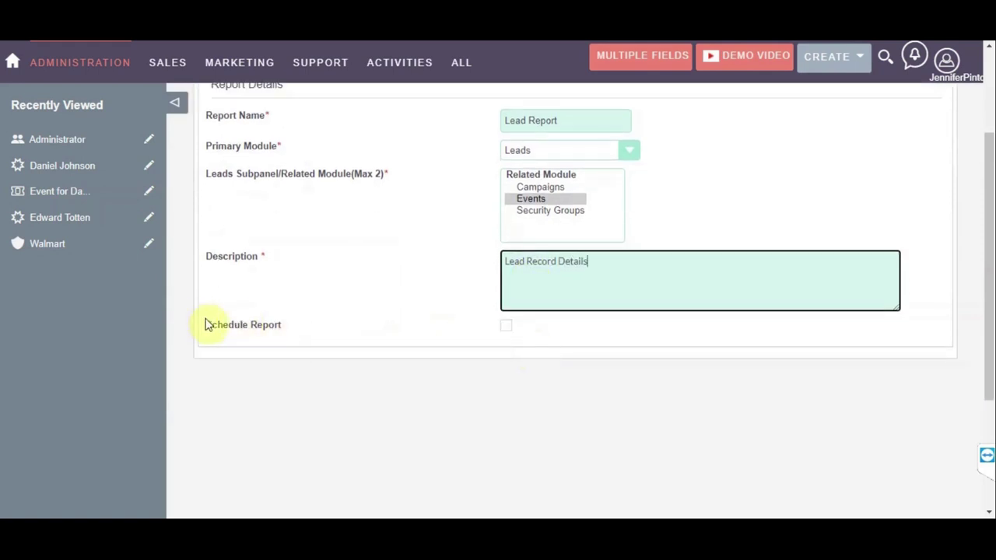
# Enable report scheduling and set Run Report to Daily, browsing the hour and minute lists.
pyautogui.click(504, 327)
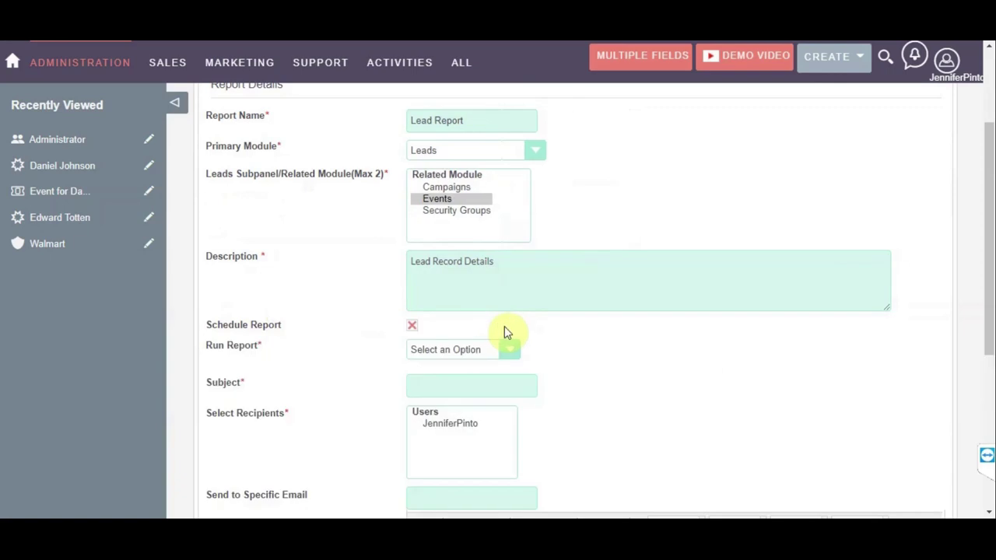
pyautogui.scroll(-2, 486, 316)
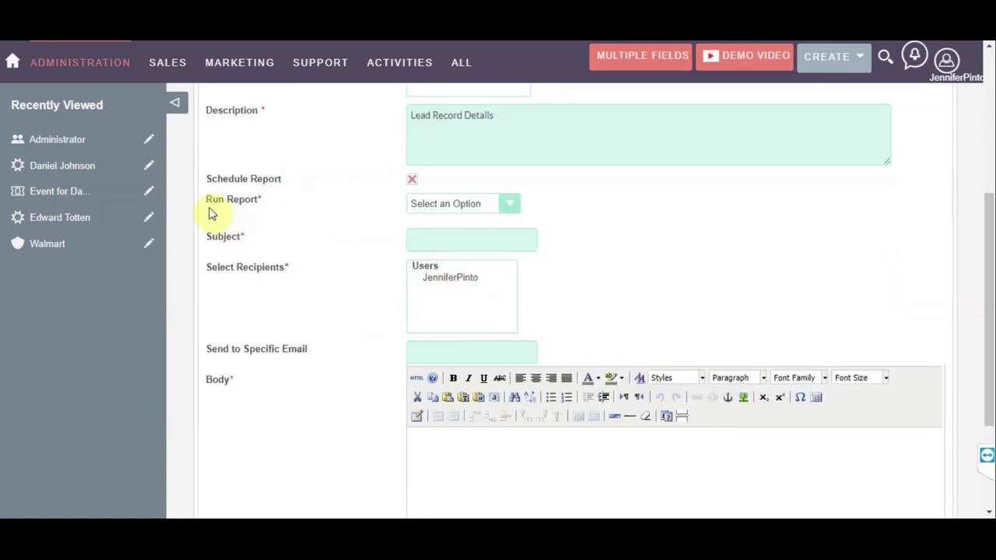
pyautogui.scroll(-1, 476, 224)
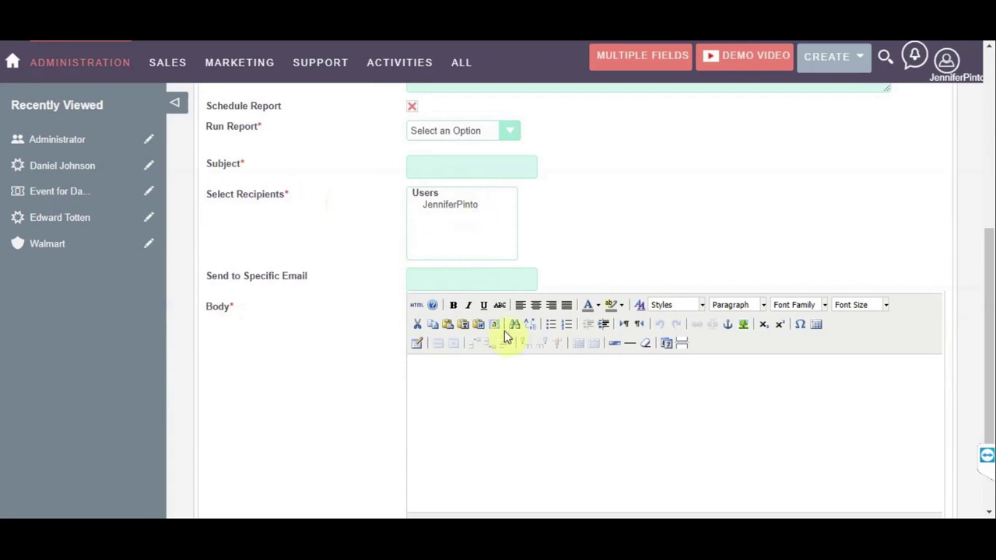
pyautogui.scroll(-1, 505, 326)
pyautogui.scroll(3, 529, 334)
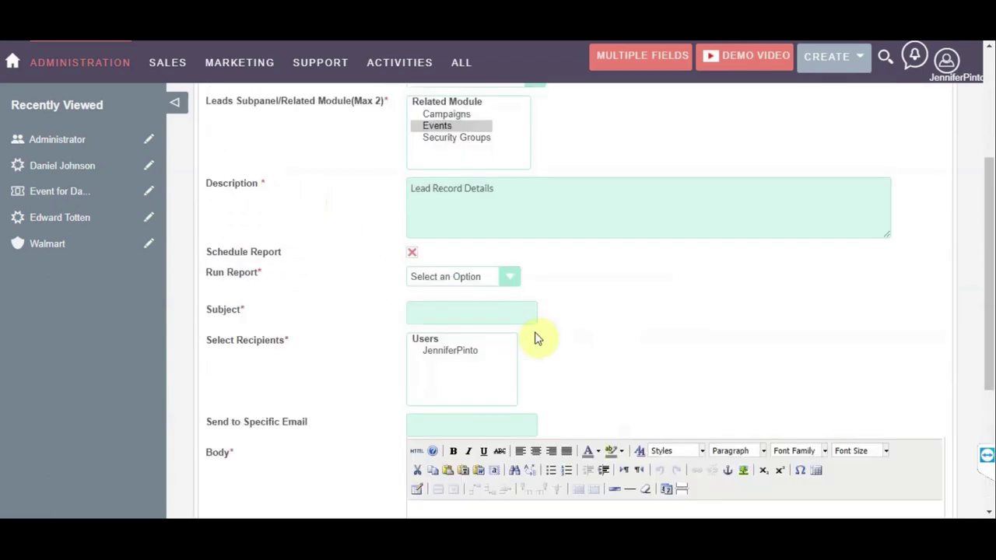
pyautogui.click(465, 280)
pyautogui.click(462, 304)
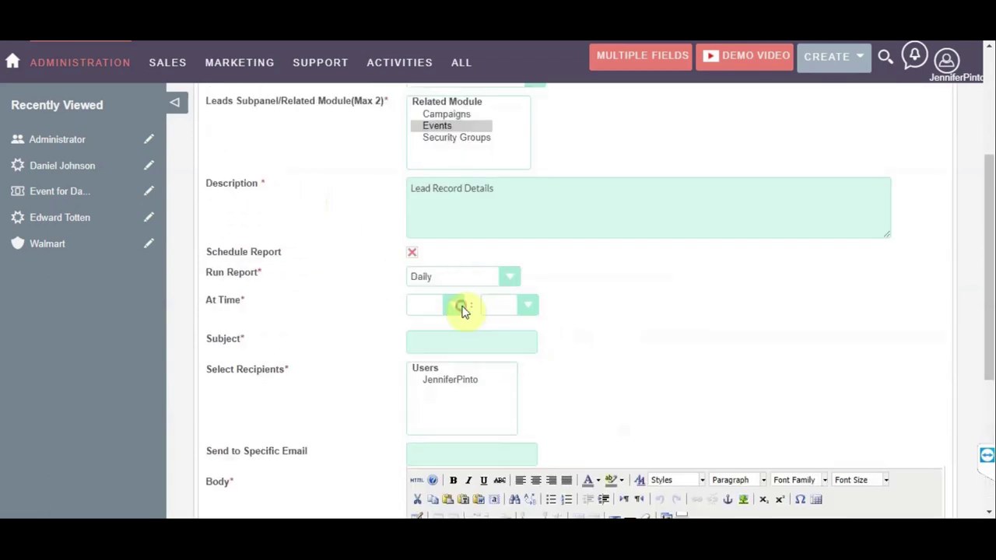
pyautogui.click(462, 308)
pyautogui.click(461, 308)
pyautogui.click(501, 307)
pyautogui.click(499, 308)
# Try the Weekly and specific-date schedule options, then switch the frequency back to Daily.
pyautogui.click(465, 278)
pyautogui.click(459, 316)
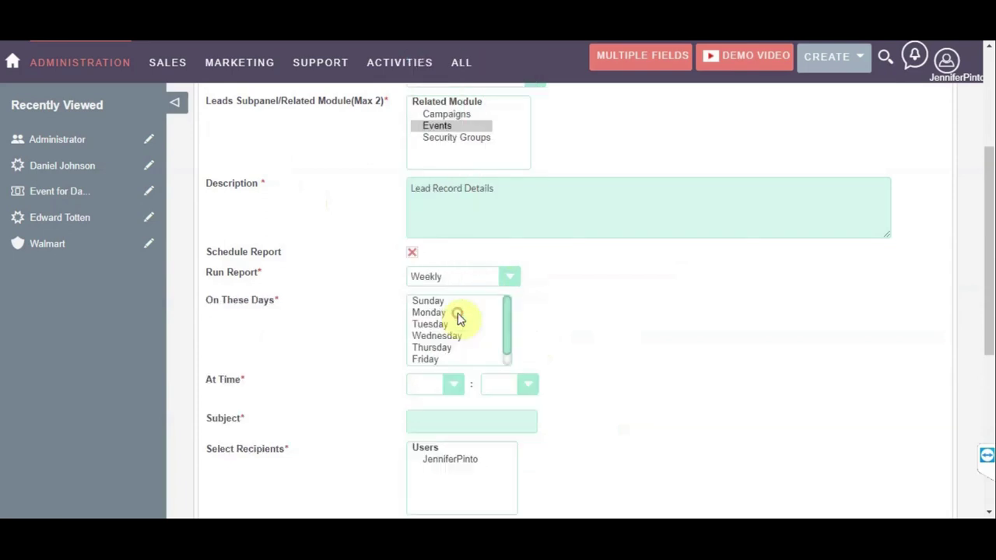
pyautogui.moveTo(507, 311)
pyautogui.mouseDown()
pyautogui.moveTo(504, 337)
pyautogui.moveTo(499, 320)
pyautogui.mouseUp()
pyautogui.click(424, 387)
pyautogui.click(422, 390)
pyautogui.click(503, 388)
pyautogui.click(502, 390)
pyautogui.click(467, 279)
pyautogui.click(465, 329)
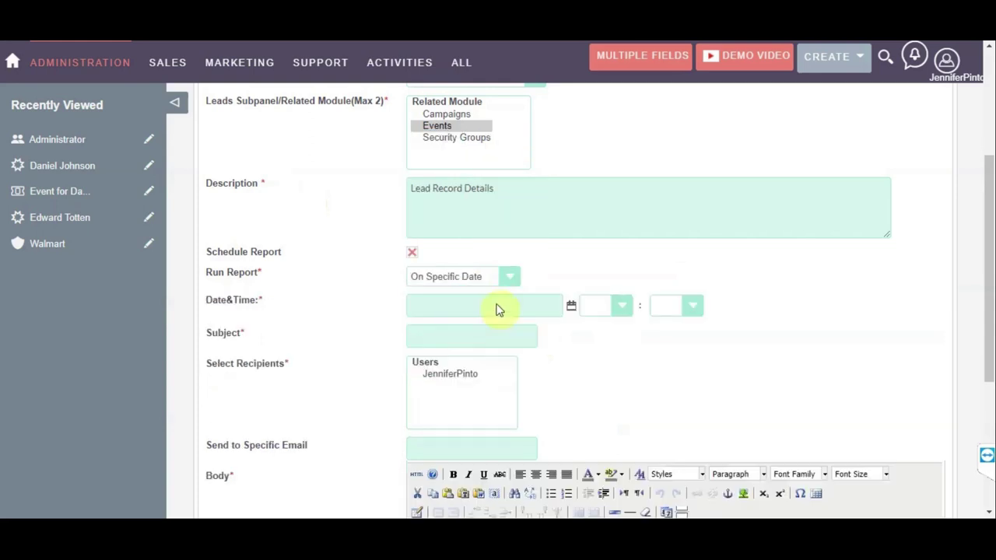
pyautogui.click(571, 309)
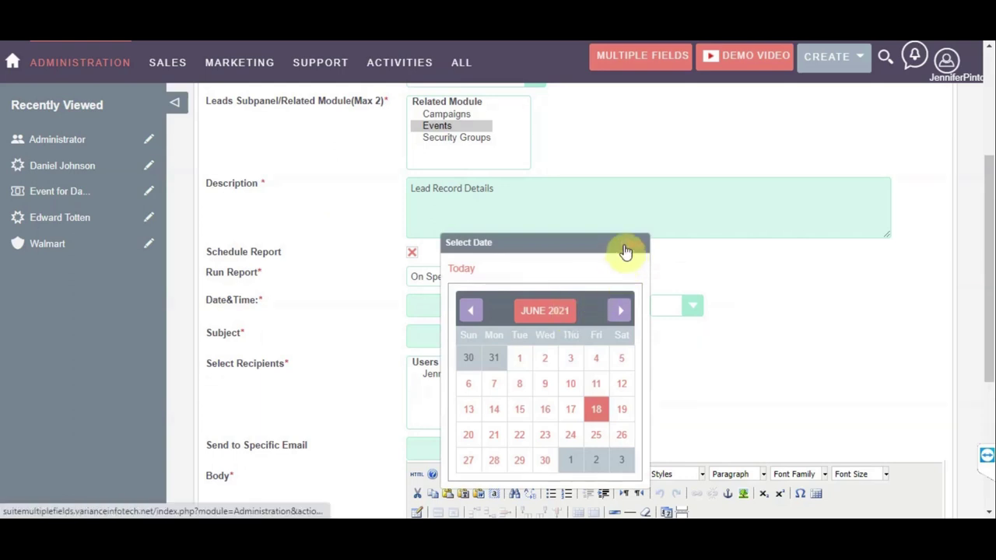
pyautogui.click(625, 251)
pyautogui.click(622, 303)
pyautogui.click(623, 305)
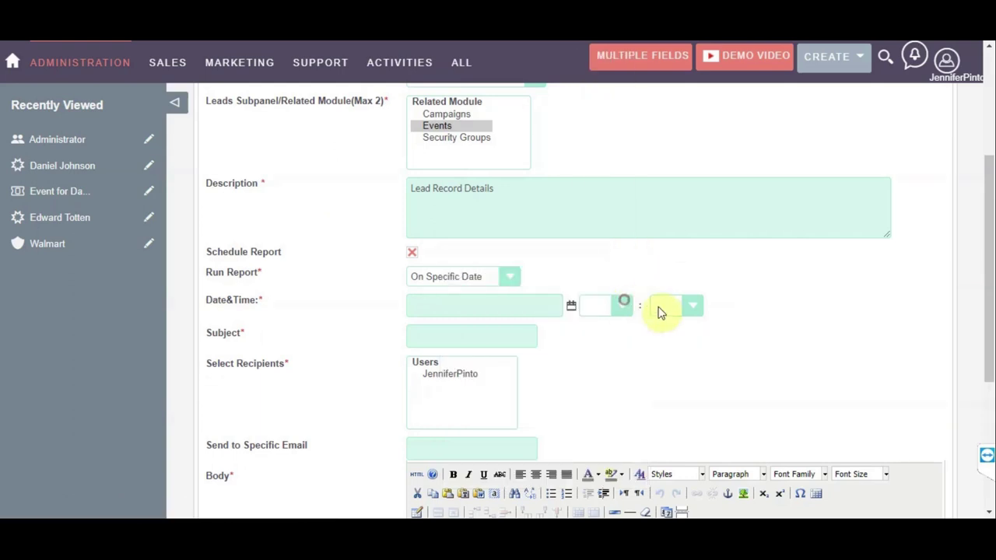
pyautogui.click(665, 311)
pyautogui.click(665, 313)
pyautogui.click(491, 278)
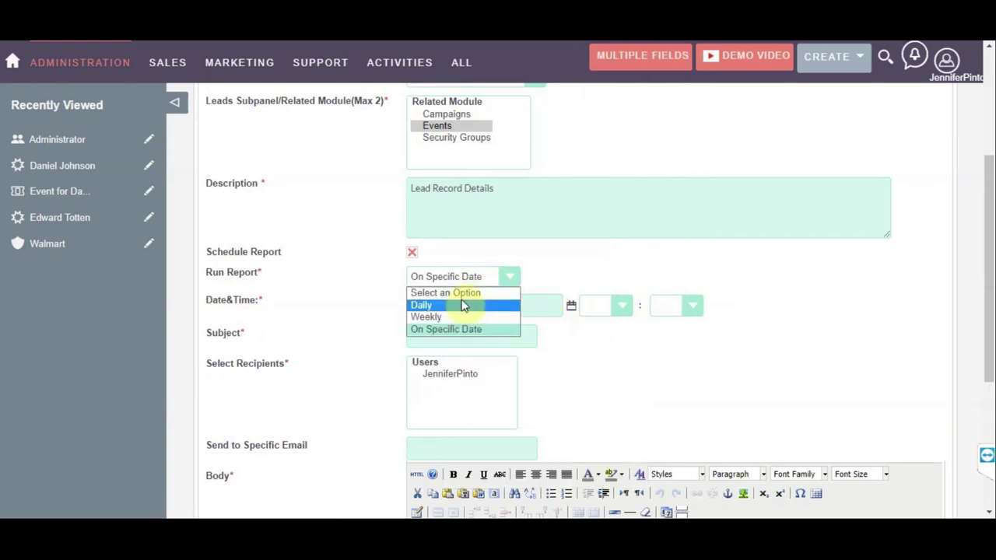
pyautogui.click(457, 306)
# Set the daily run time to 12:31.
pyautogui.click(437, 310)
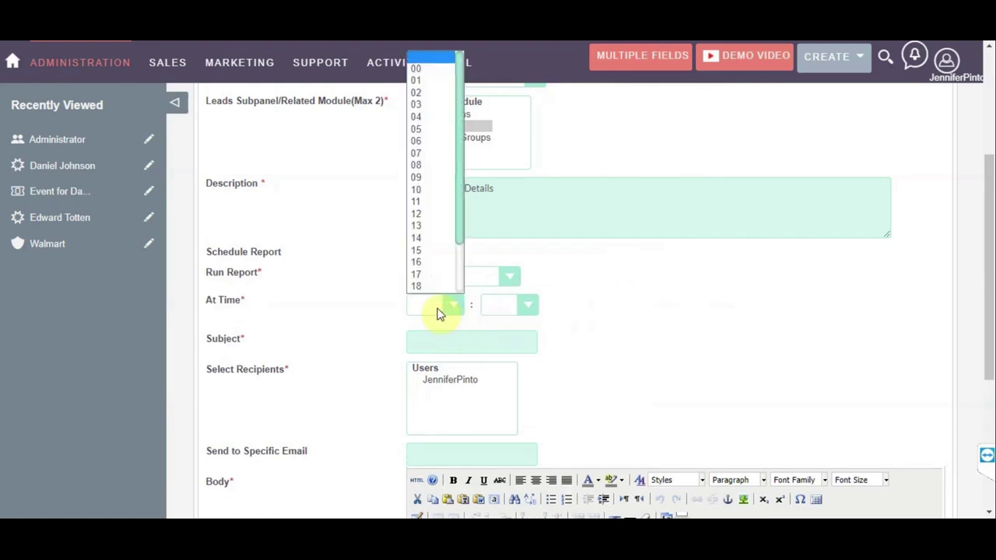
pyautogui.click(444, 215)
pyautogui.click(524, 304)
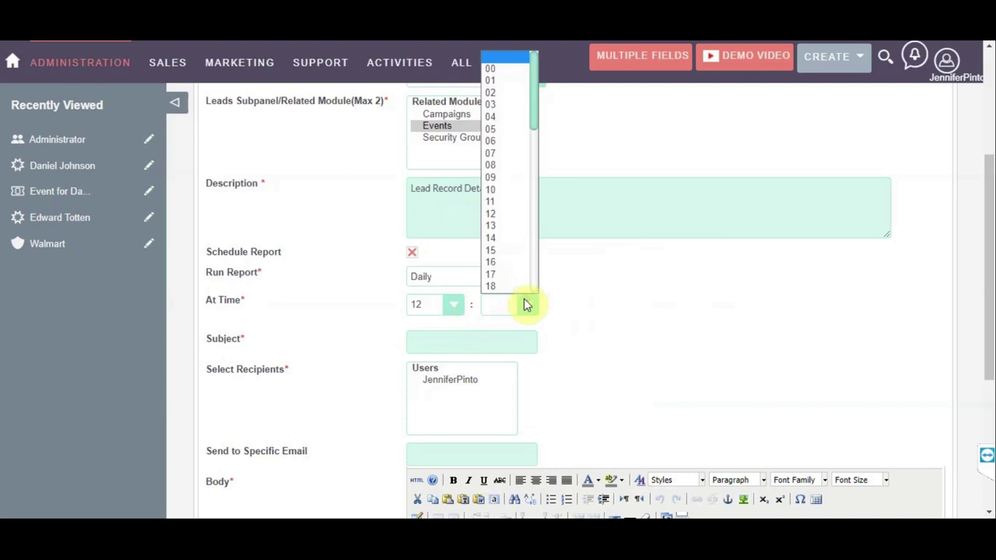
pyautogui.moveTo(533, 112); pyautogui.dragTo(534, 160)
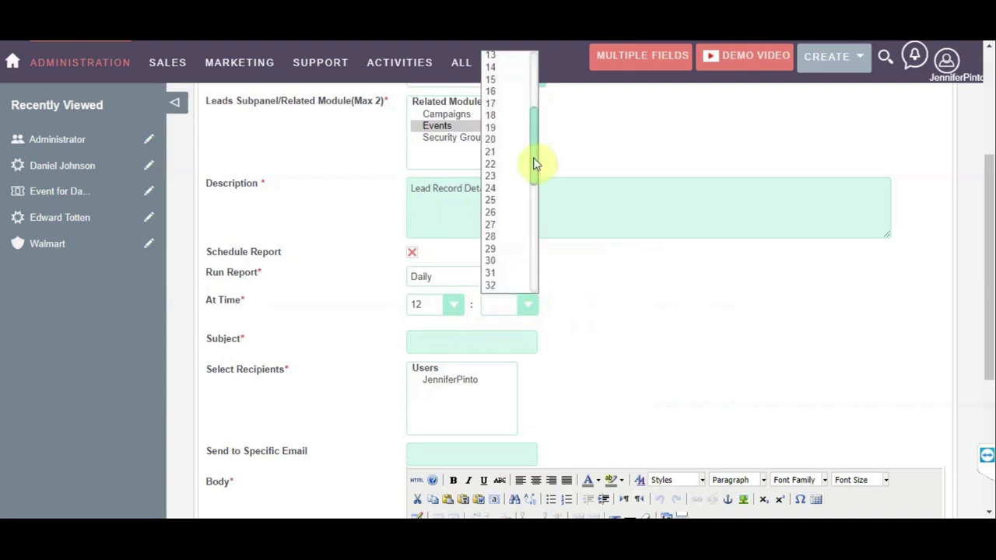
pyautogui.click(501, 273)
# Enter e-mail subject 'Lead Report', select the user as recipient, add an extra address and write a body message.
pyautogui.scroll(-1, 585, 299)
pyautogui.click(493, 268)
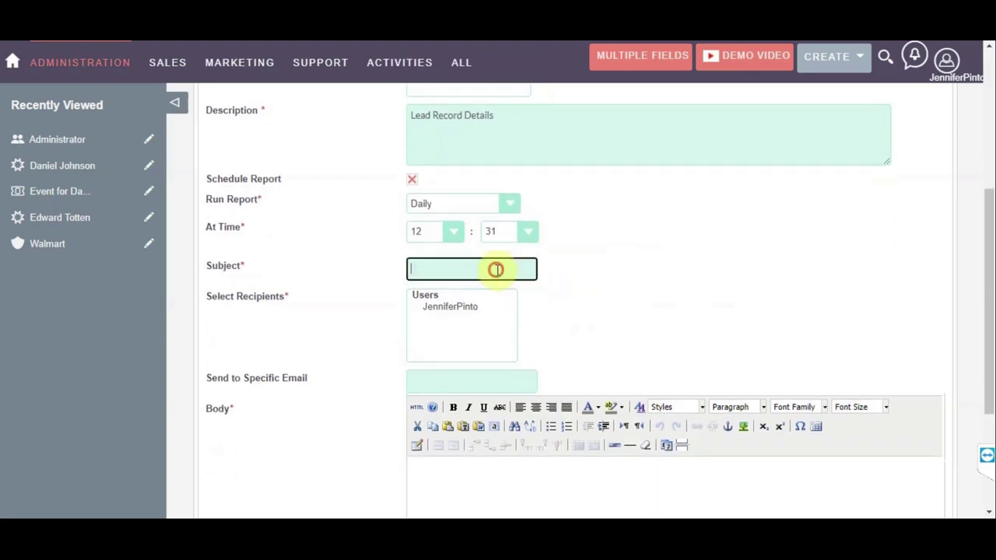
pyautogui.write('Lead Report')
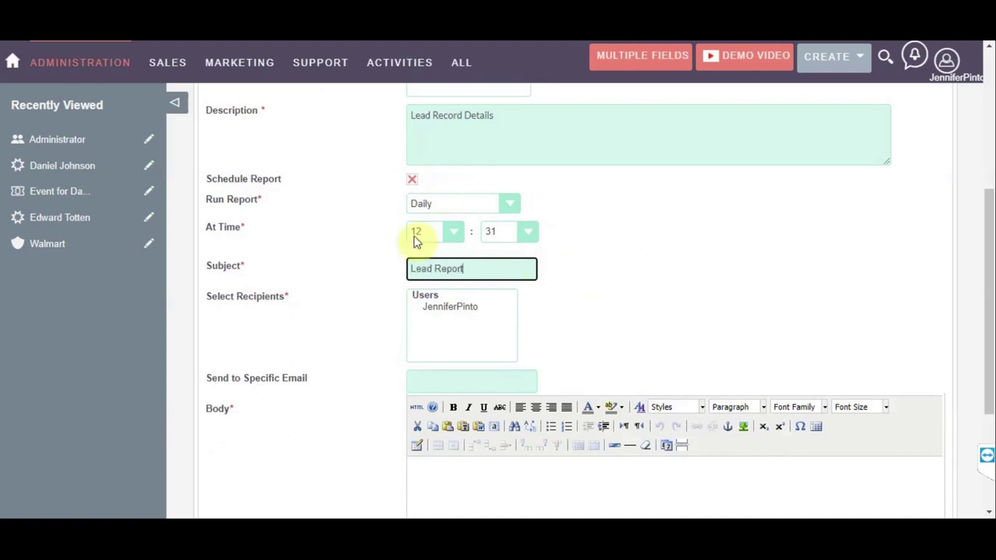
pyautogui.click(440, 307)
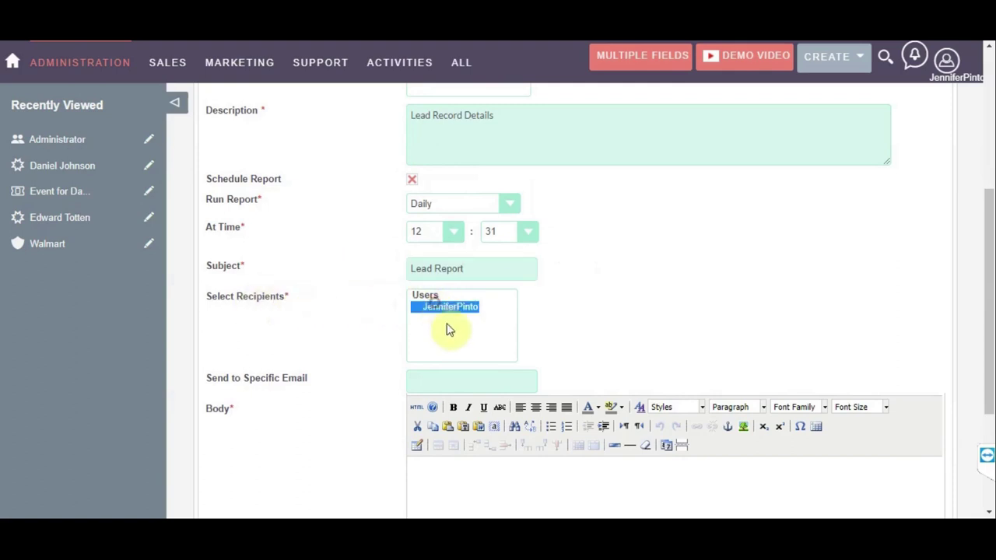
pyautogui.scroll(-1, 448, 327)
pyautogui.click(444, 308)
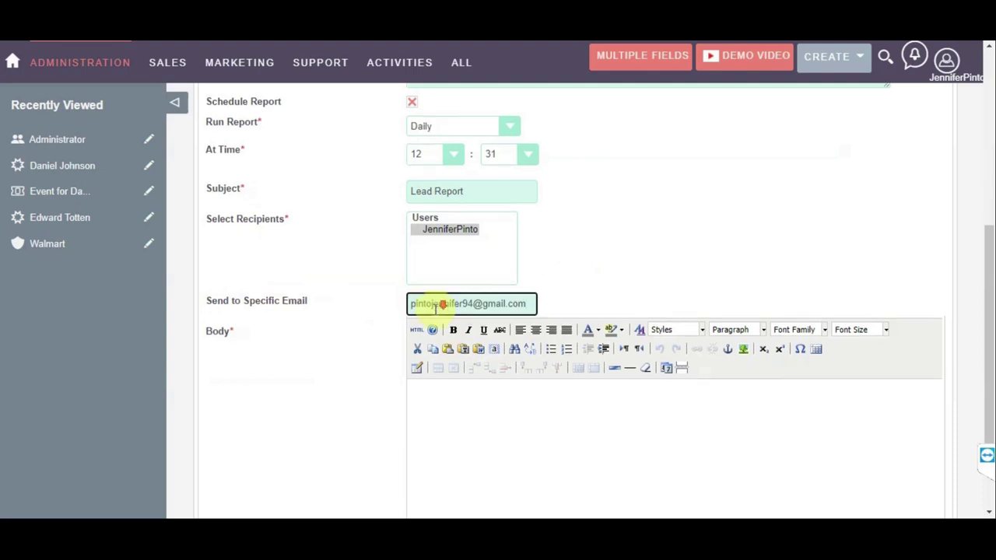
pyautogui.scroll(-1, 311, 304)
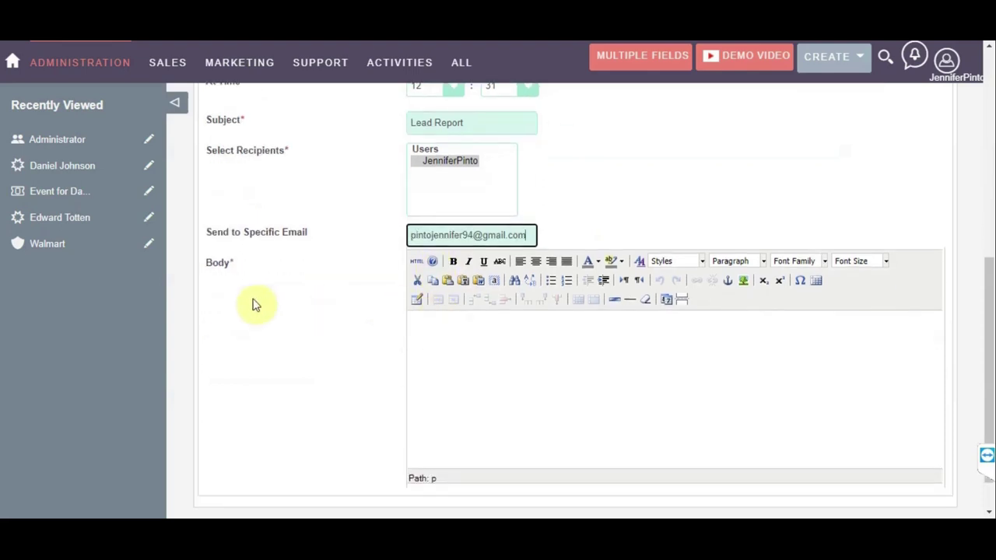
pyautogui.click(468, 343)
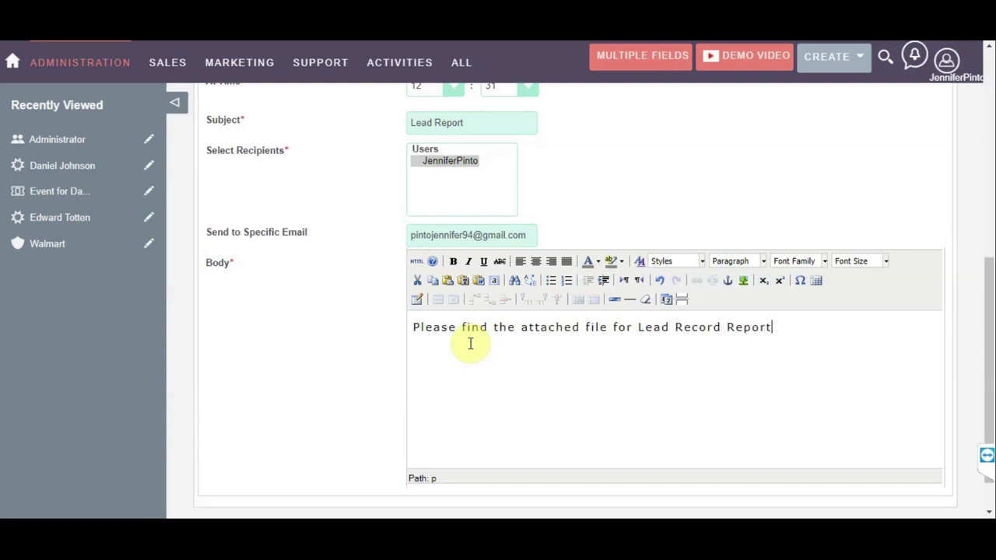
pyautogui.scroll(6, 470, 343)
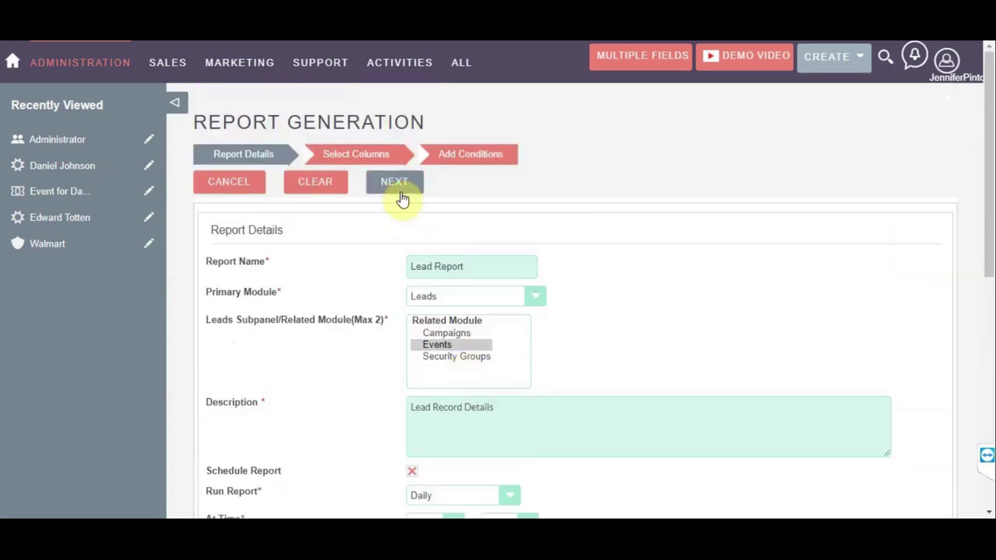
# In Select Columns, add Leads-First Name, Leads-First Name1 and Leads-Last Name as report columns.
pyautogui.click(398, 190)
pyautogui.scroll(-1, 420, 222)
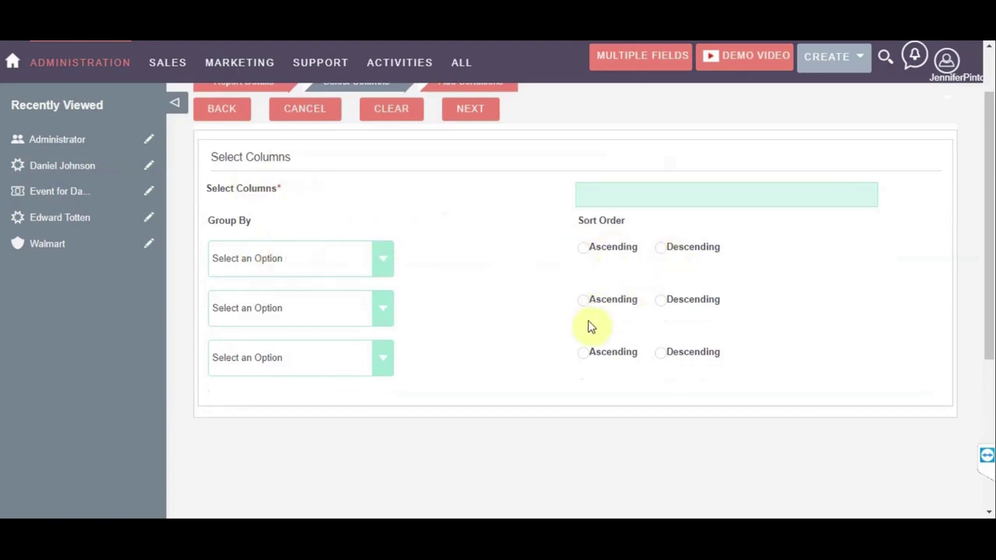
pyautogui.click(696, 193)
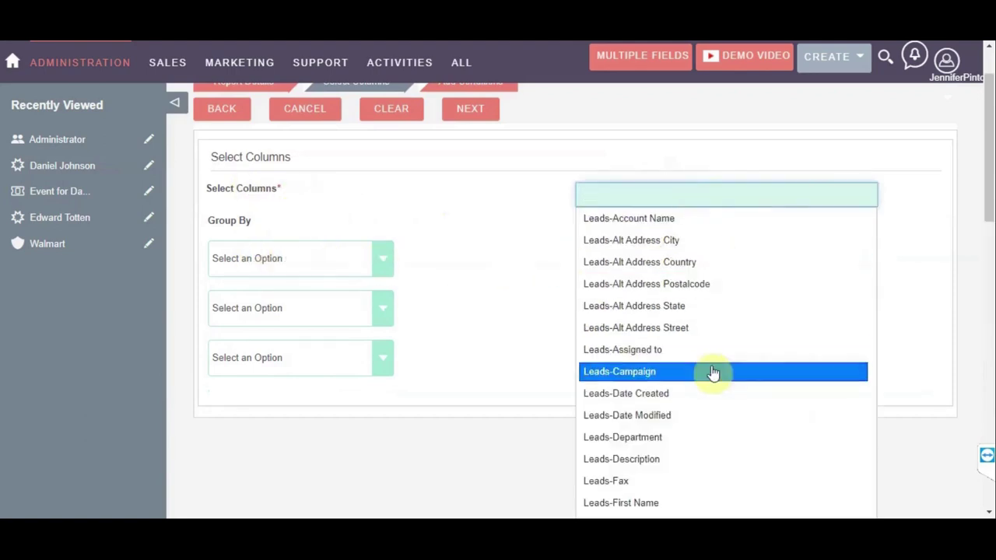
pyautogui.scroll(-3, 711, 373)
pyautogui.scroll(-3, 692, 350)
pyautogui.scroll(5, 692, 333)
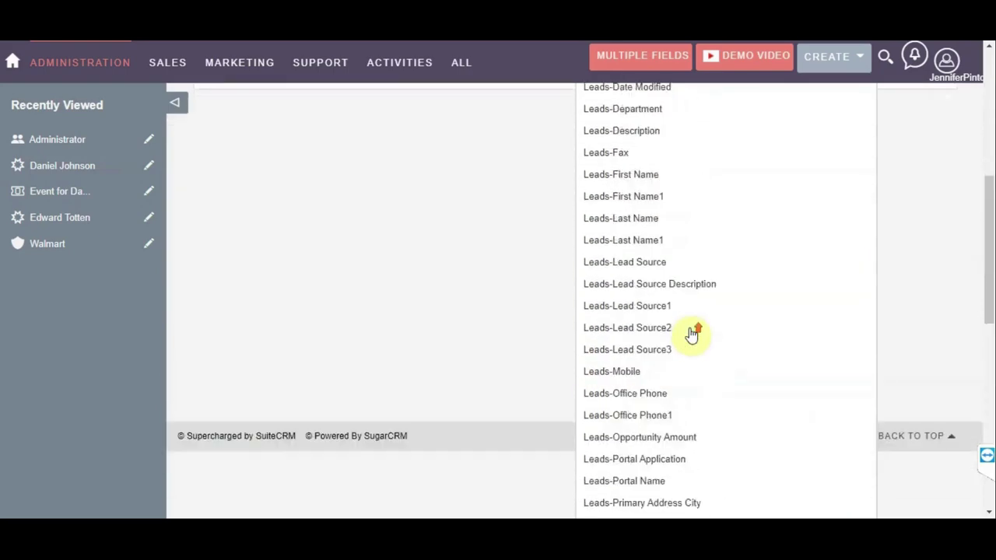
pyautogui.scroll(-3, 692, 333)
pyautogui.scroll(1, 693, 333)
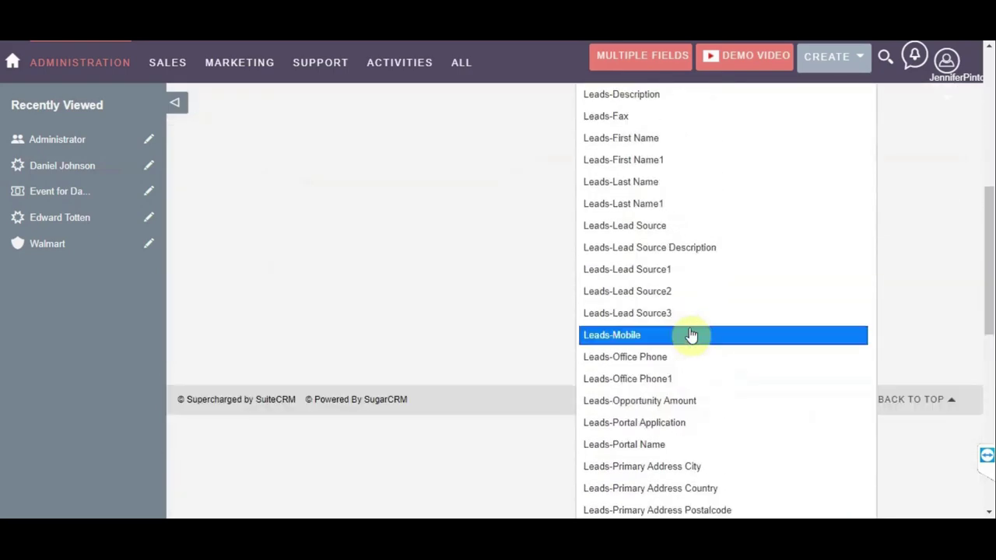
pyautogui.scroll(-2, 689, 336)
pyautogui.scroll(3, 691, 329)
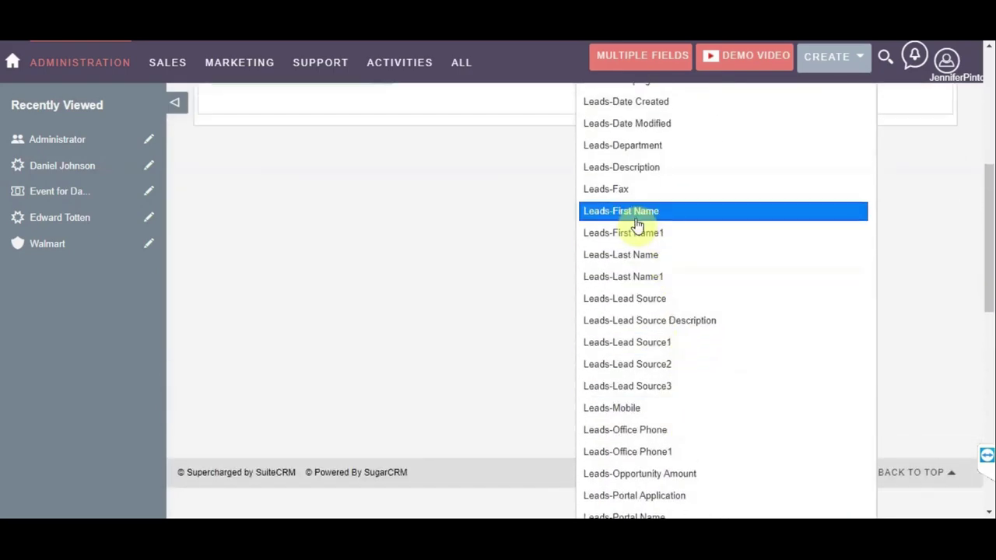
pyautogui.click(635, 222)
pyautogui.scroll(4, 700, 252)
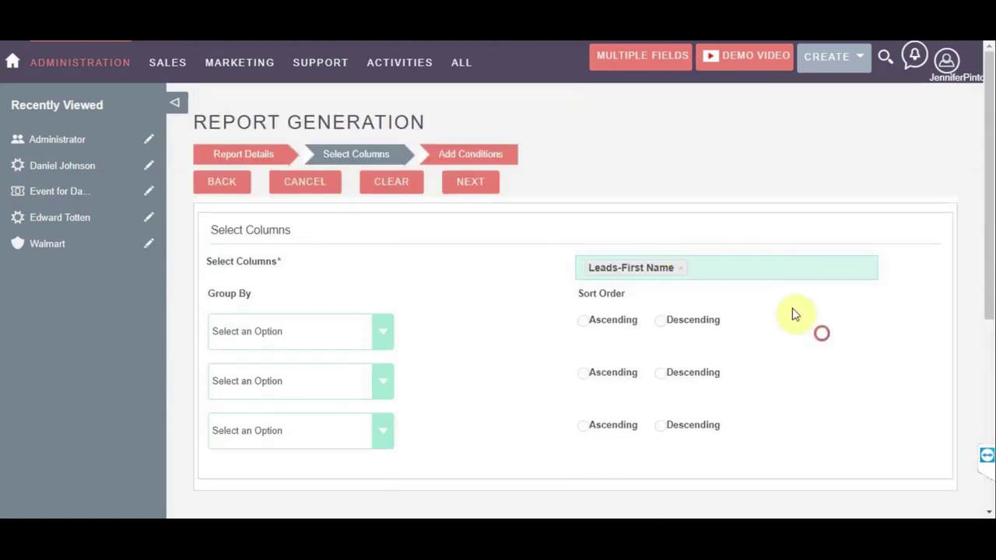
pyautogui.click(756, 281)
pyautogui.scroll(-3, 741, 319)
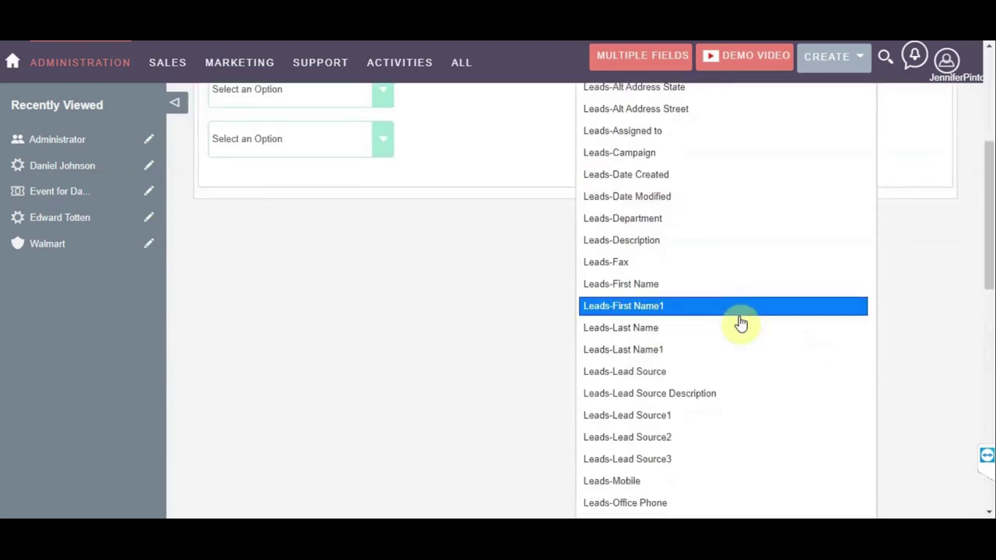
pyautogui.click(705, 316)
pyautogui.scroll(3, 778, 319)
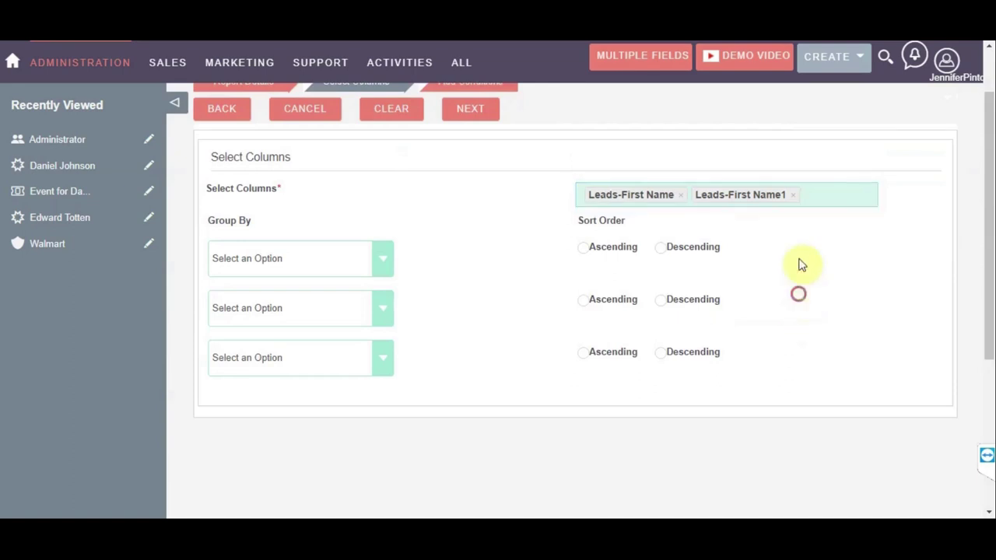
pyautogui.click(812, 189)
pyautogui.scroll(-3, 699, 332)
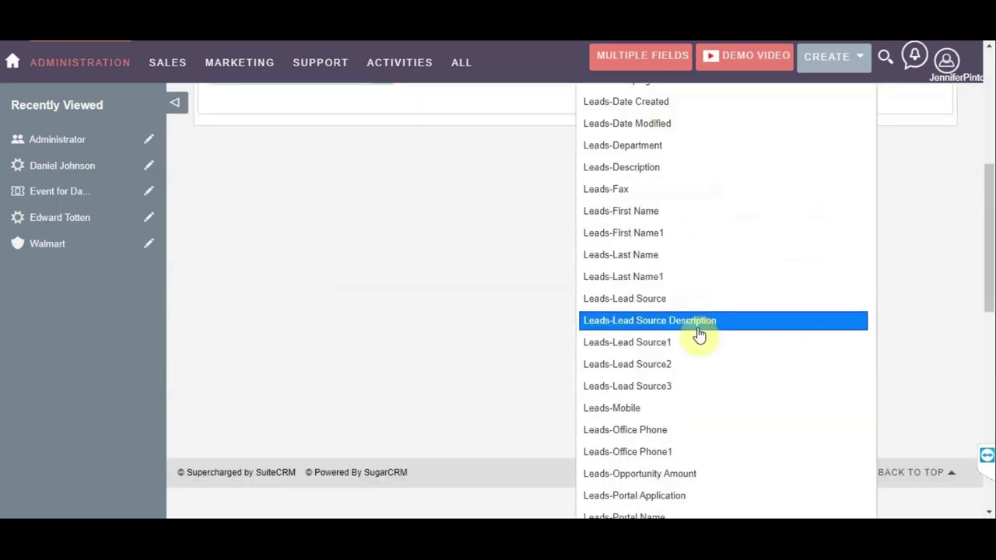
pyautogui.click(645, 255)
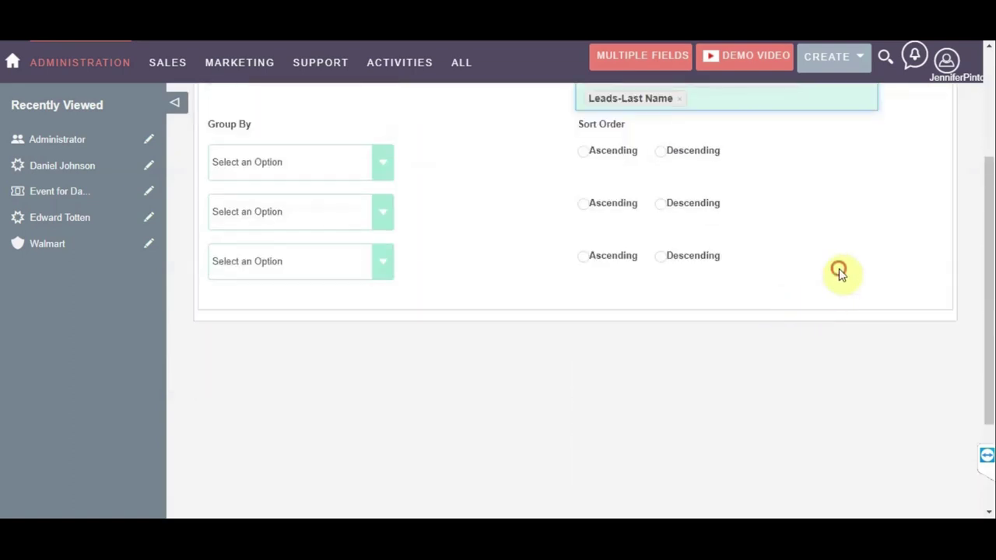
# Add Leads-Status, Events-Name and Events-Name1 as report columns.
pyautogui.click(736, 102)
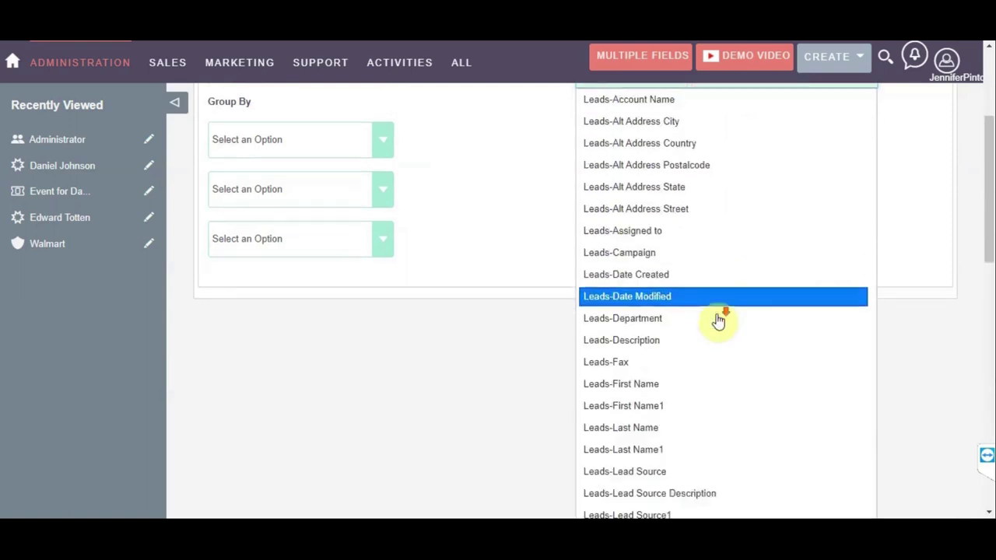
pyautogui.scroll(-6, 718, 320)
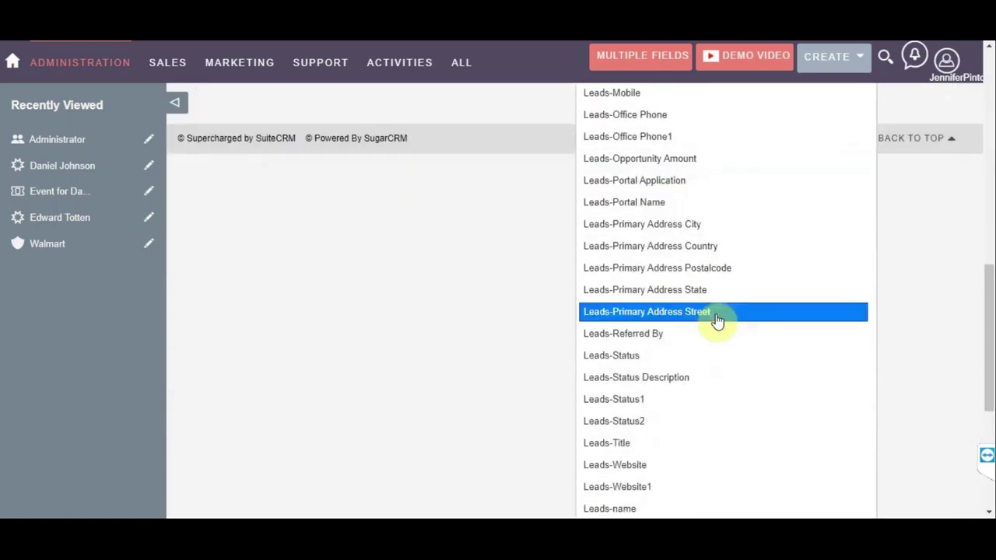
pyautogui.click(672, 355)
pyautogui.scroll(3, 792, 342)
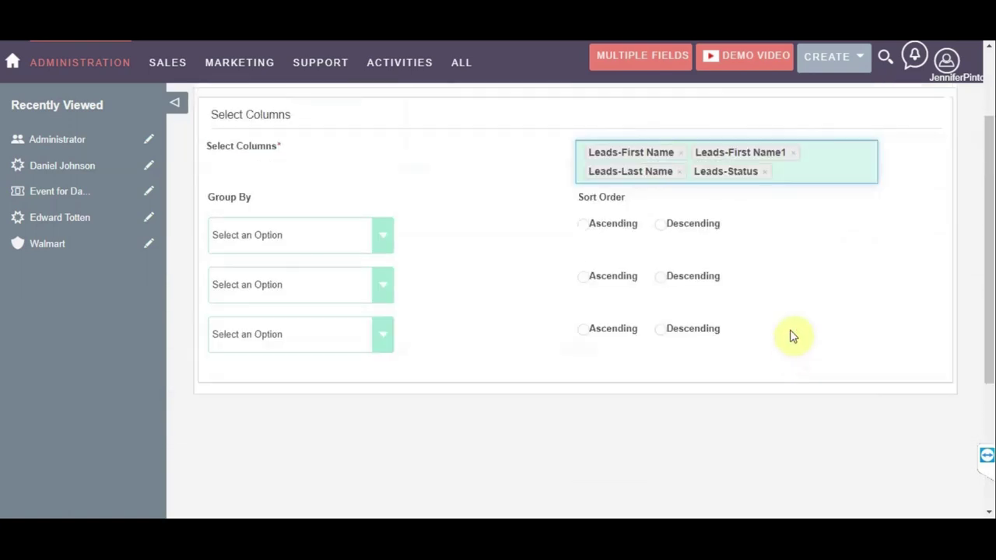
pyautogui.click(794, 168)
pyautogui.scroll(-10, 740, 318)
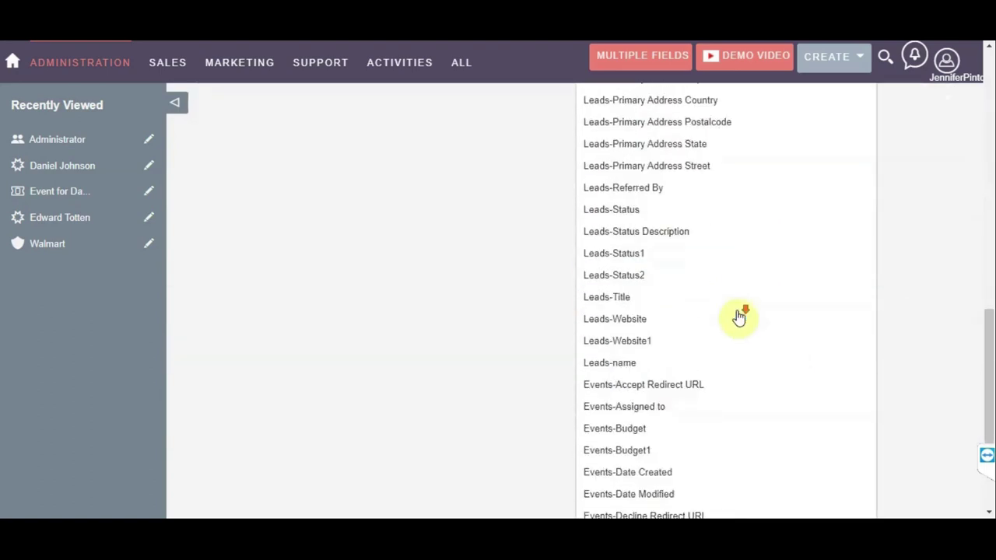
pyautogui.scroll(-2, 736, 313)
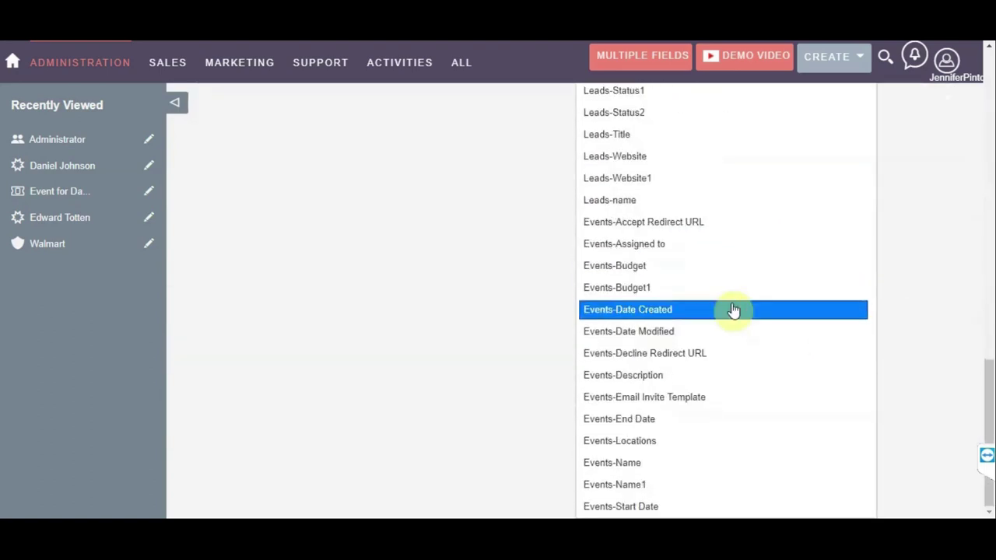
pyautogui.click(662, 462)
pyautogui.scroll(3, 887, 330)
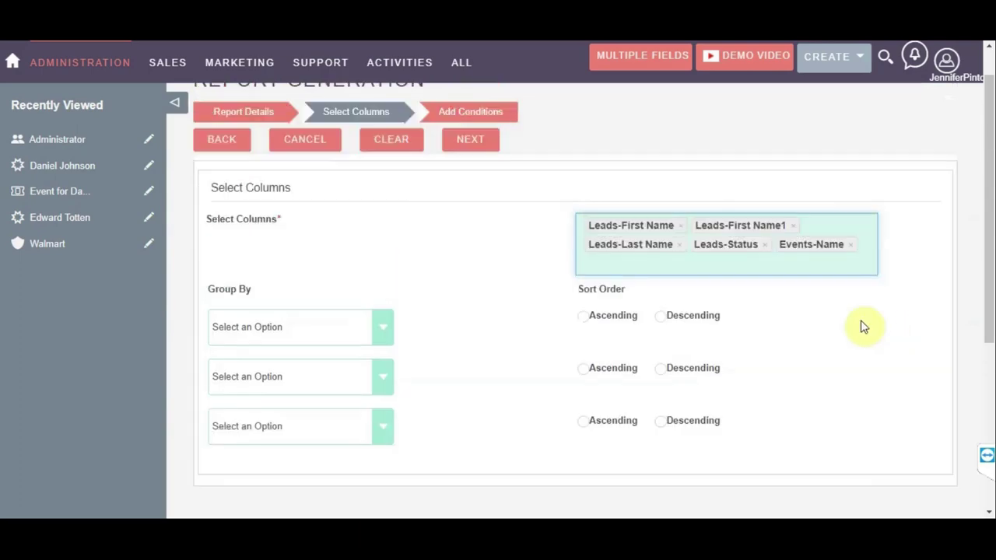
pyautogui.click(656, 270)
pyautogui.scroll(-5, 670, 340)
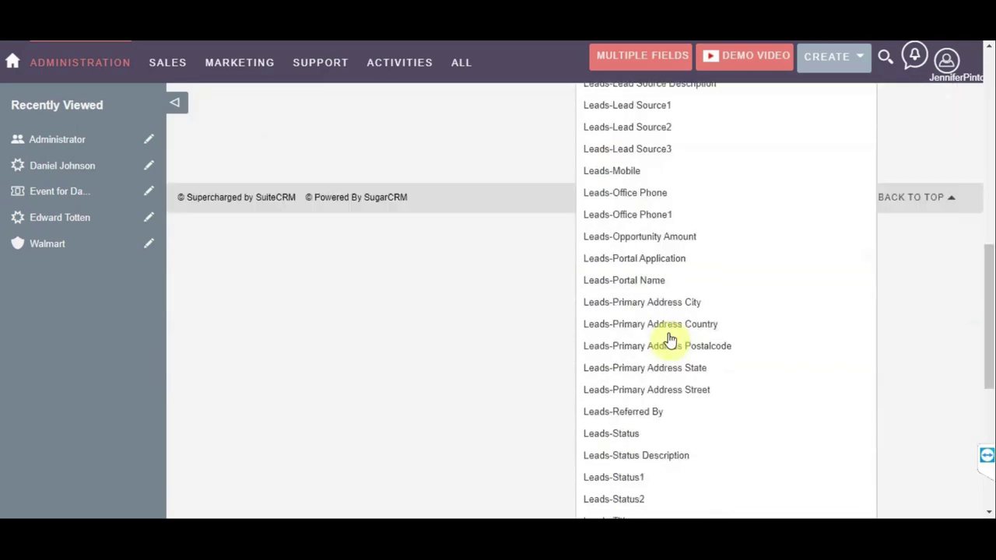
pyautogui.scroll(-5, 670, 340)
pyautogui.click(630, 476)
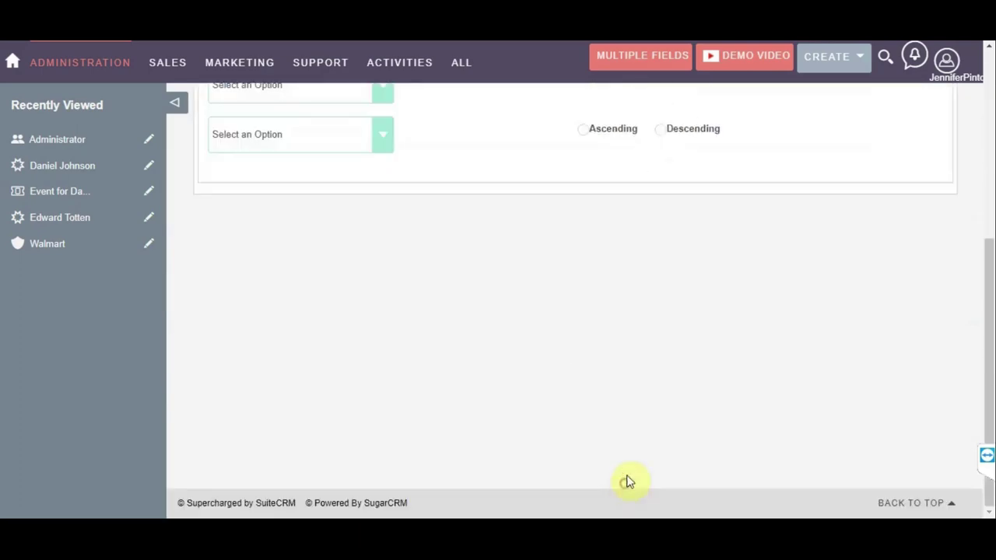
# Group the report by Leads-First Name in ascending order and continue to conditions.
pyautogui.scroll(5, 632, 436)
pyautogui.click(376, 366)
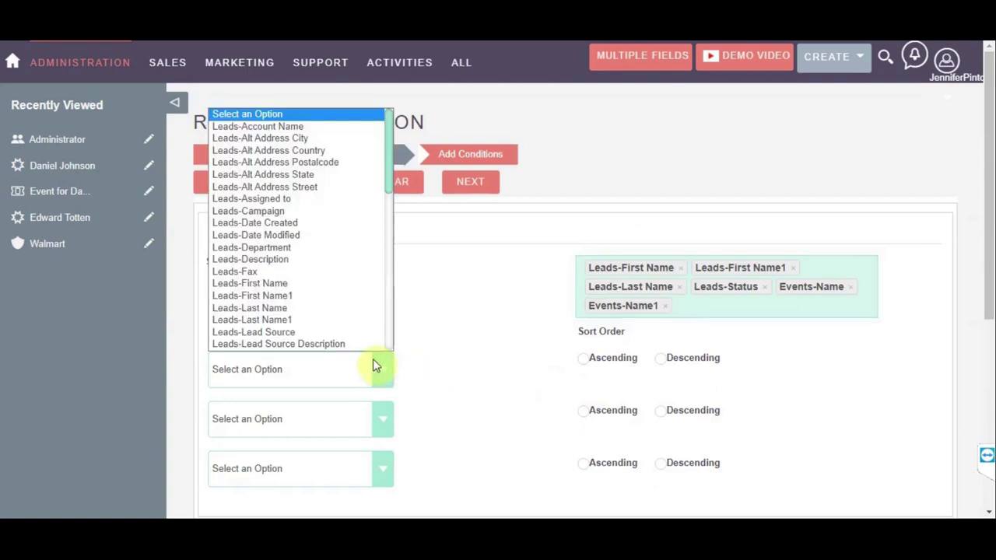
pyautogui.click(312, 288)
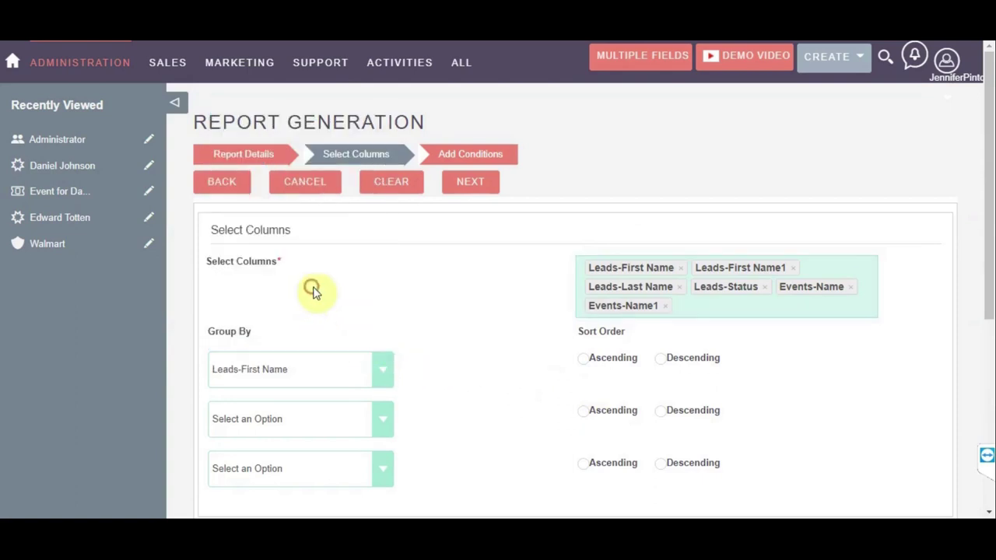
pyautogui.click(583, 358)
pyautogui.click(456, 187)
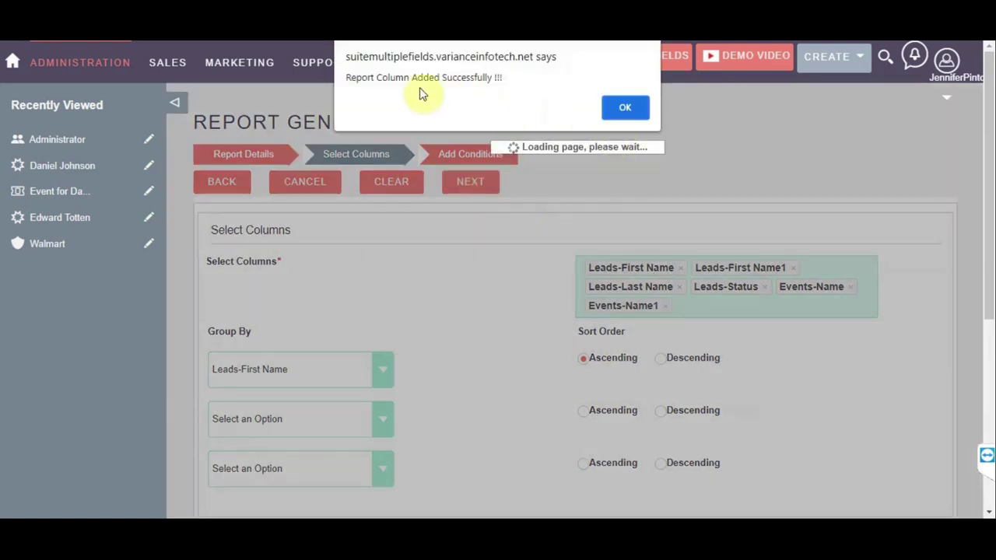
# Dismiss the confirmation and try adding and removing condition rows in the any- and all-match sections.
pyautogui.click(618, 109)
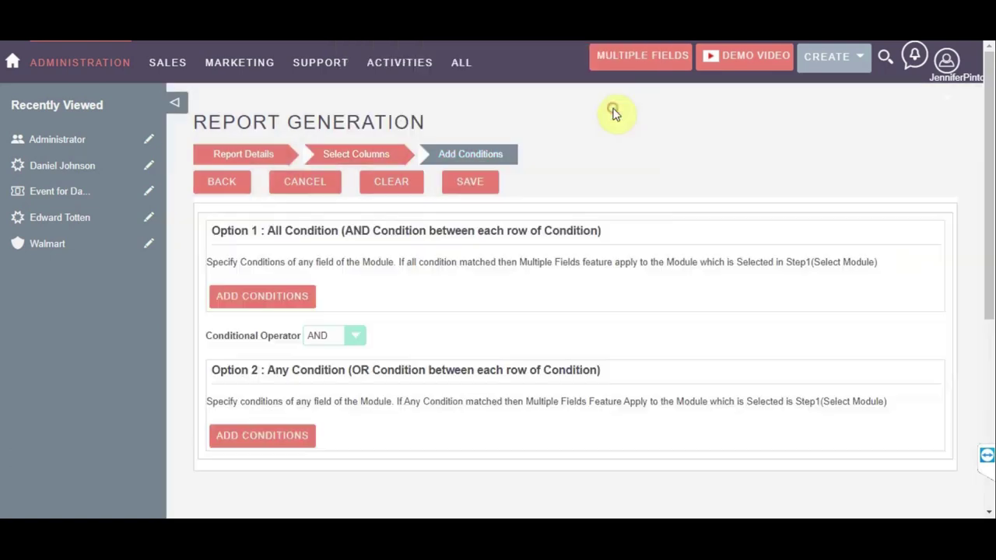
pyautogui.scroll(-1, 651, 195)
pyautogui.scroll(1, 646, 201)
pyautogui.click(267, 435)
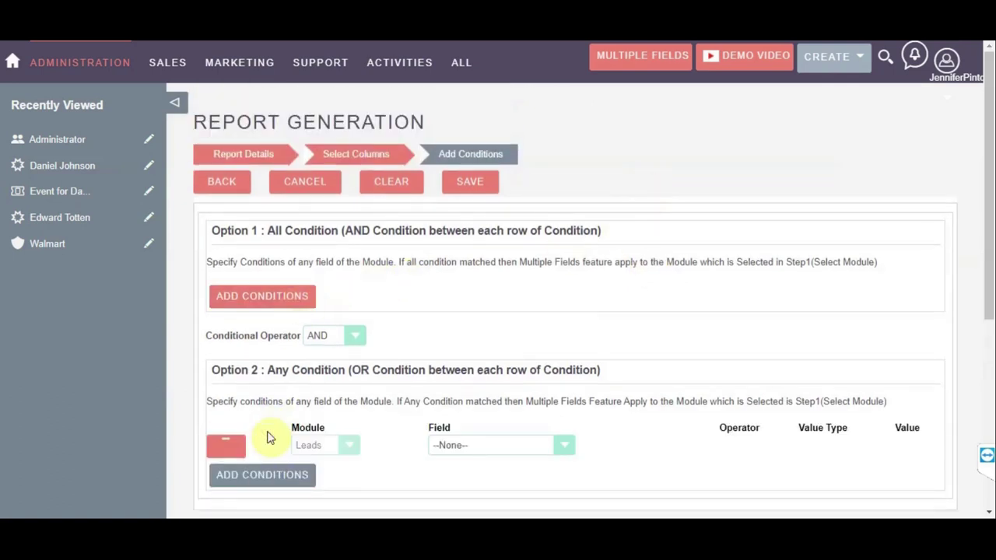
pyautogui.click(225, 447)
pyautogui.click(278, 298)
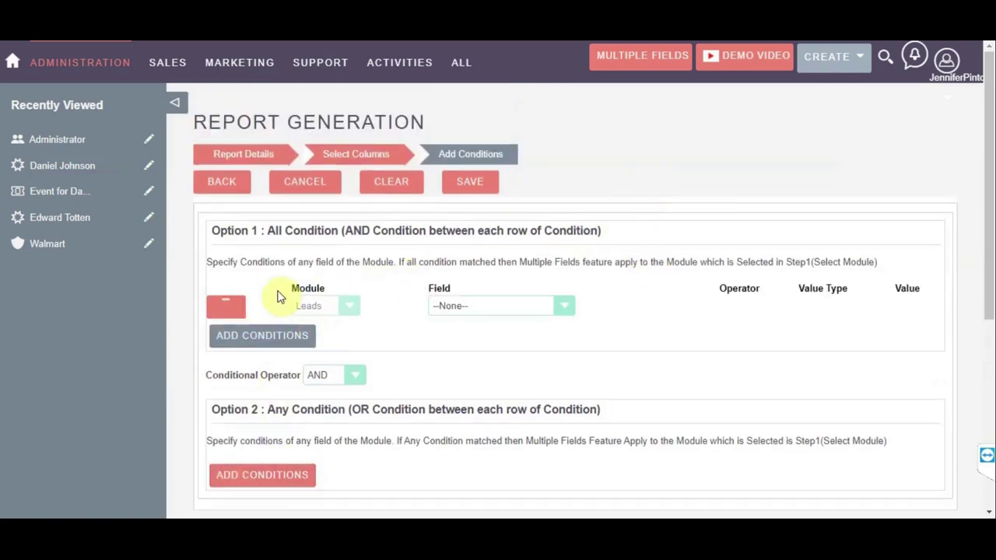
pyautogui.click(238, 311)
pyautogui.click(317, 336)
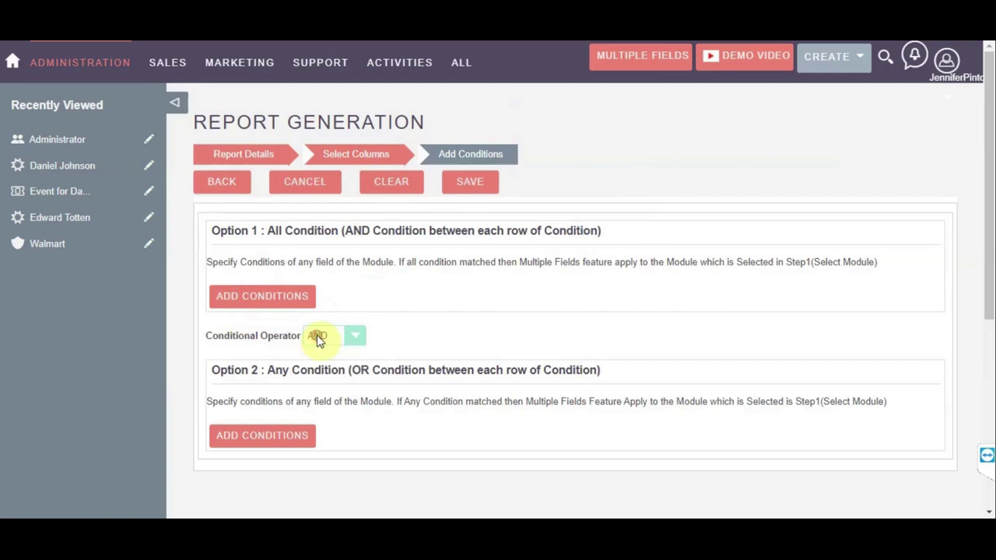
# Add an all-match condition: Leads First Name Equal To Daniel.
pyautogui.click(285, 302)
pyautogui.click(442, 308)
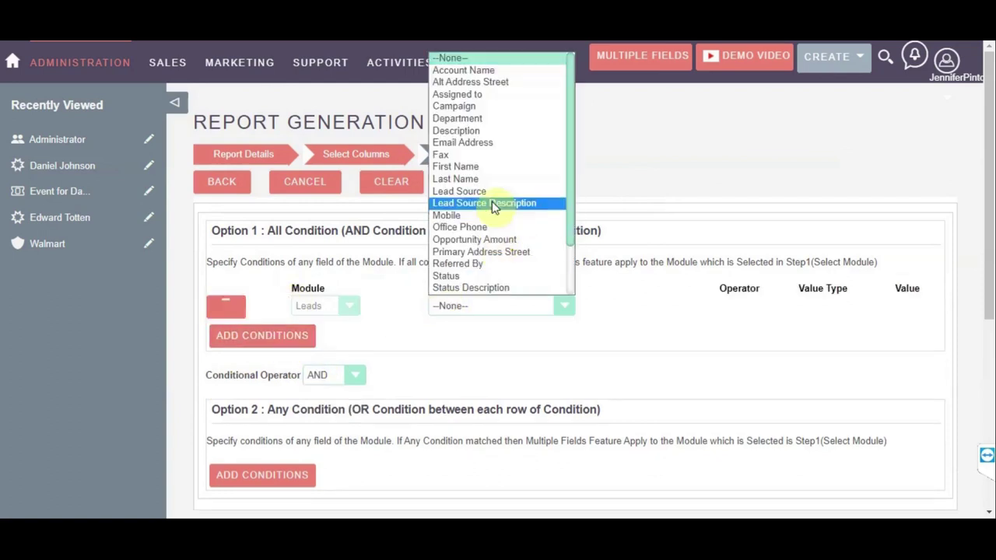
pyautogui.click(467, 167)
pyautogui.click(767, 309)
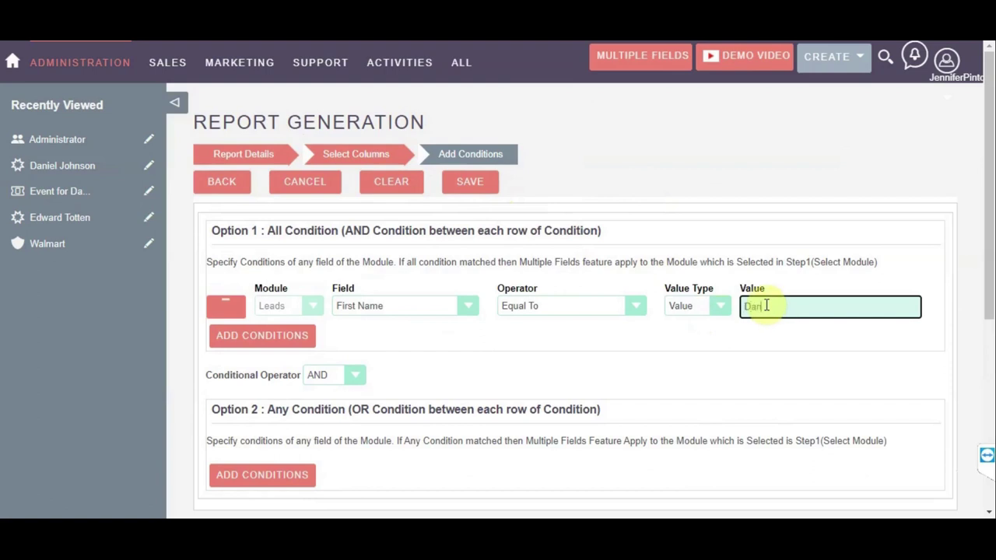
pyautogui.write('Daniel')
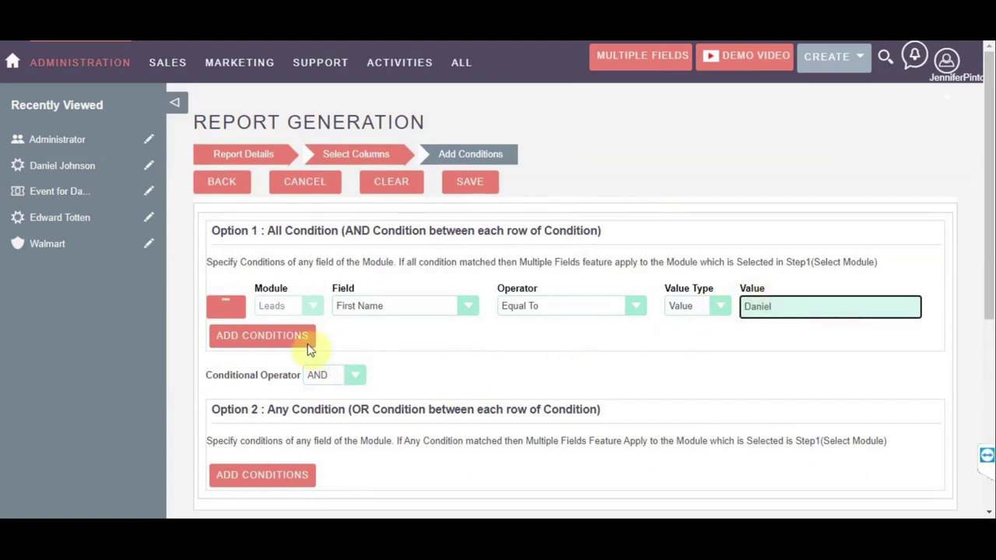
# Add a second condition: Status Equal To Assigned.
pyautogui.click(304, 339)
pyautogui.click(375, 331)
pyautogui.press('s')
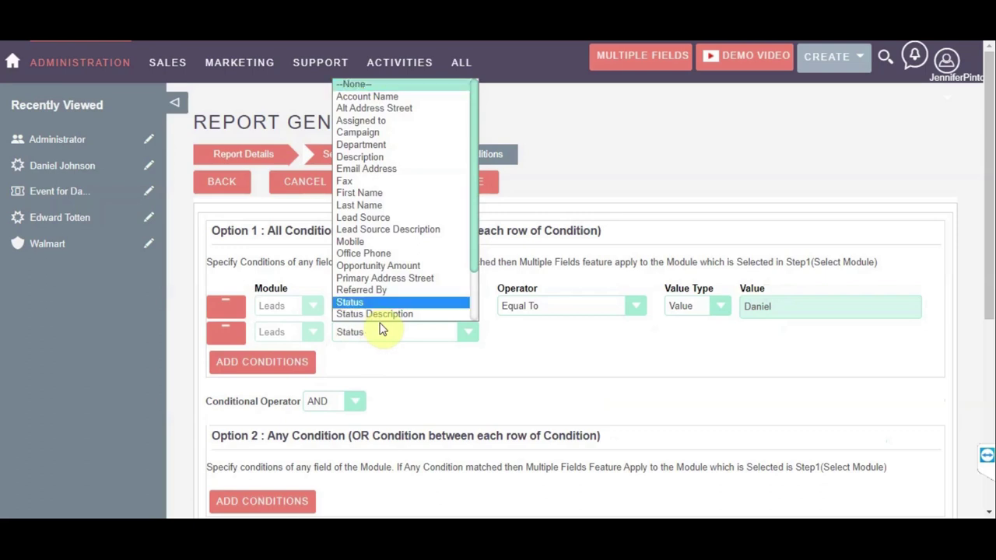
pyautogui.press('Return')
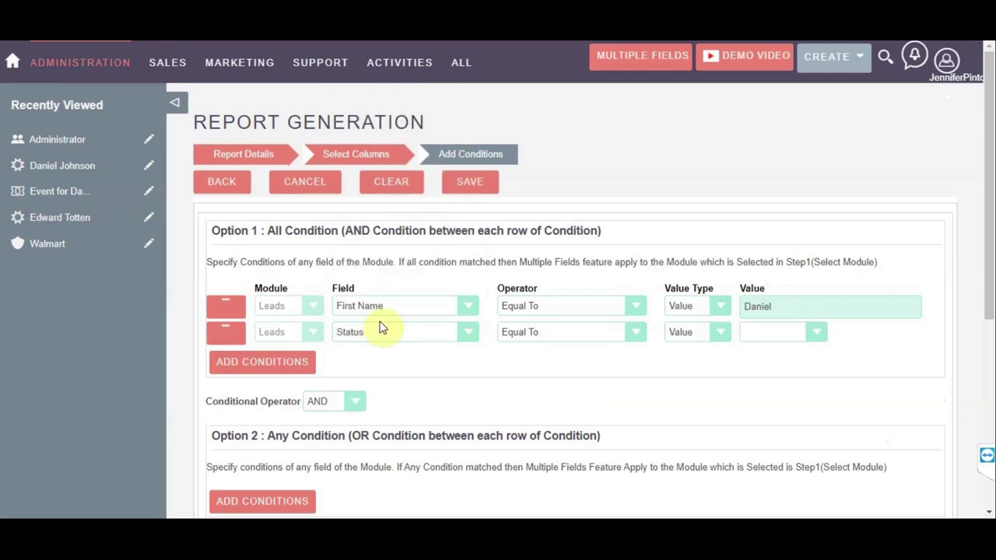
pyautogui.click(749, 336)
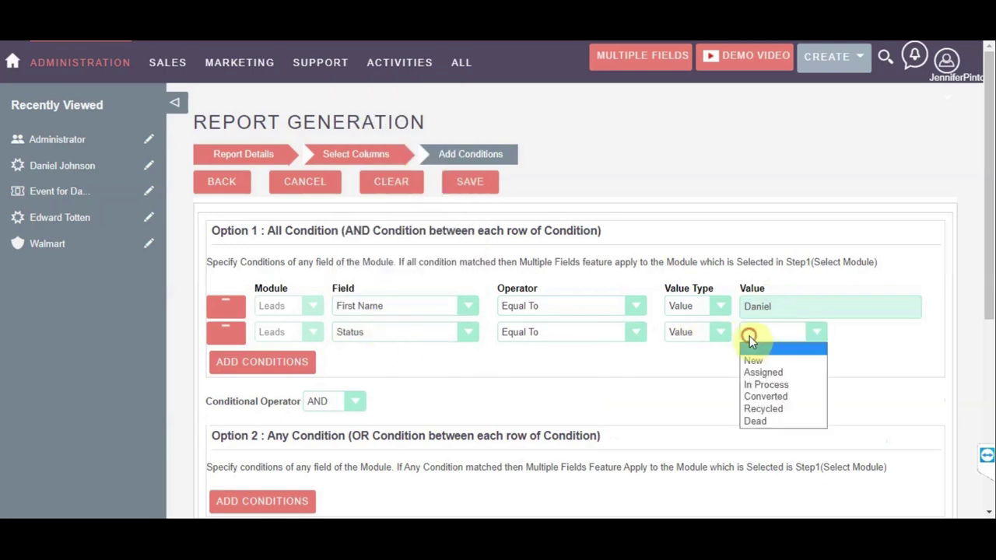
pyautogui.click(759, 374)
# Review the conditions' operator, value type and field choices, leaving them unchanged.
pyautogui.scroll(-1, 700, 311)
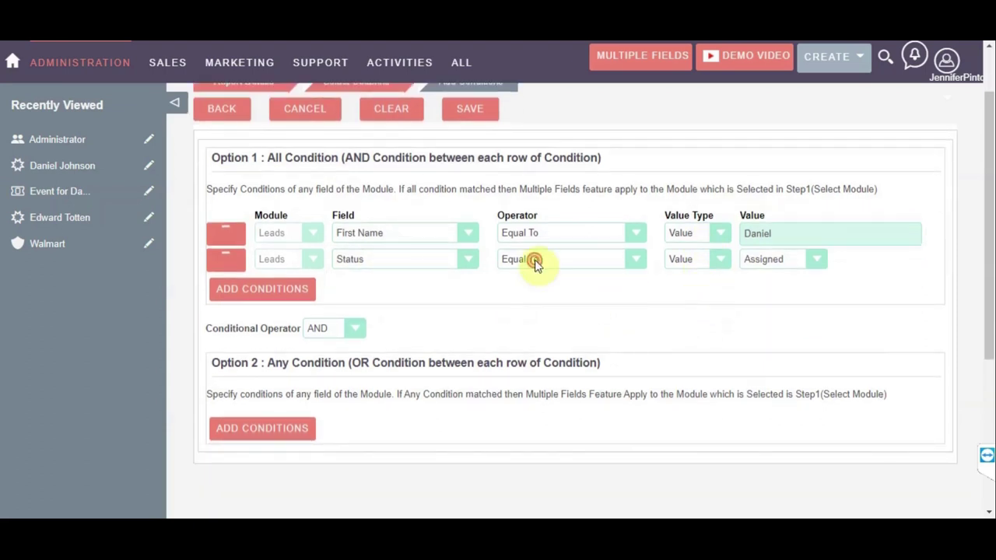
pyautogui.click(544, 236)
pyautogui.click(544, 236)
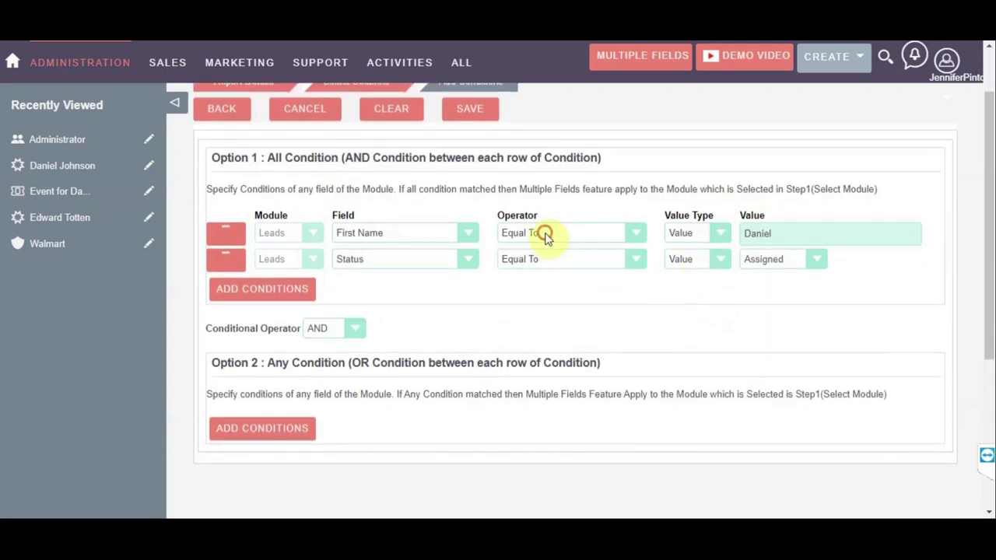
pyautogui.click(692, 262)
pyautogui.click(356, 259)
pyautogui.click(356, 258)
pyautogui.click(374, 237)
pyautogui.click(374, 237)
pyautogui.scroll(2, 382, 222)
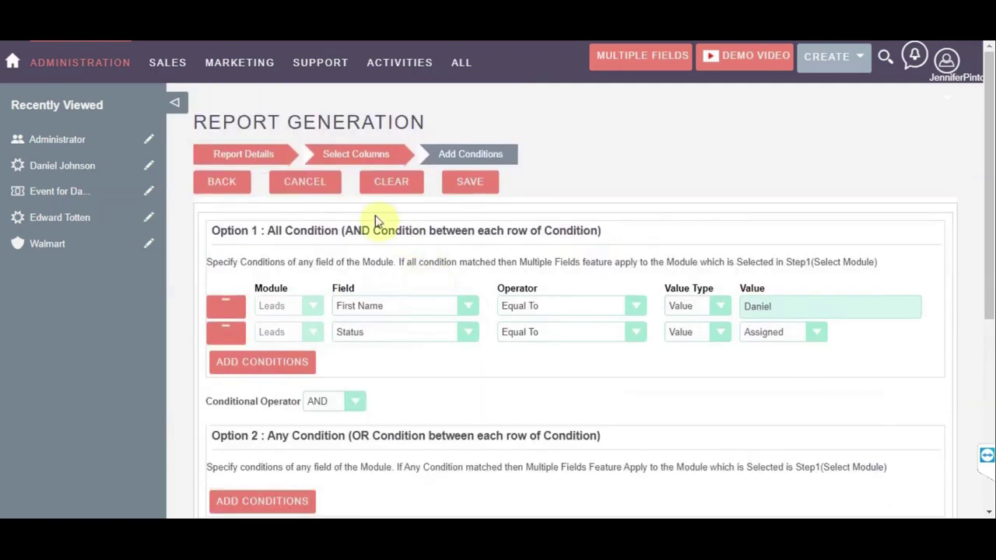
# Save the First Name Daniel and Status Assigned conditions and confirm to show the one-record Lead Report.
pyautogui.click(469, 187)
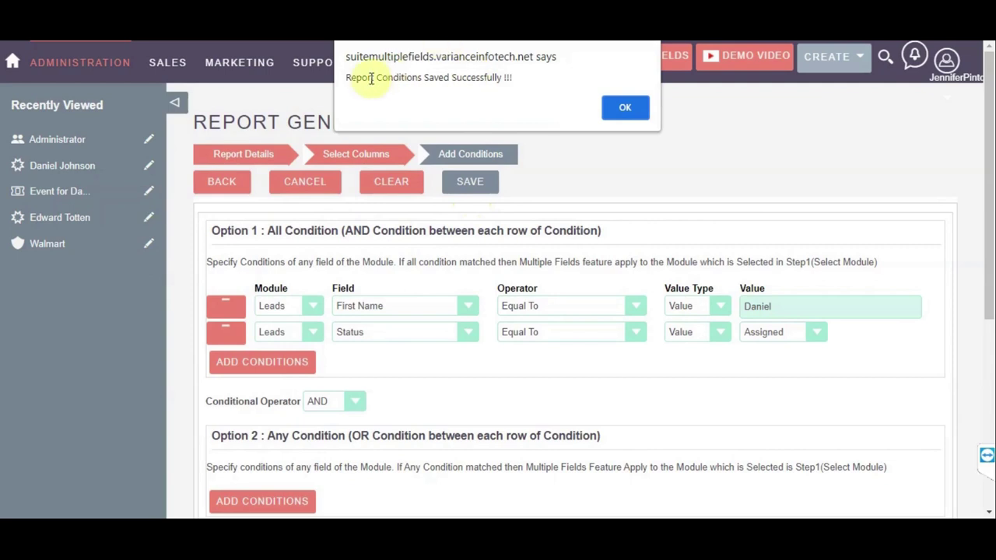
pyautogui.click(626, 112)
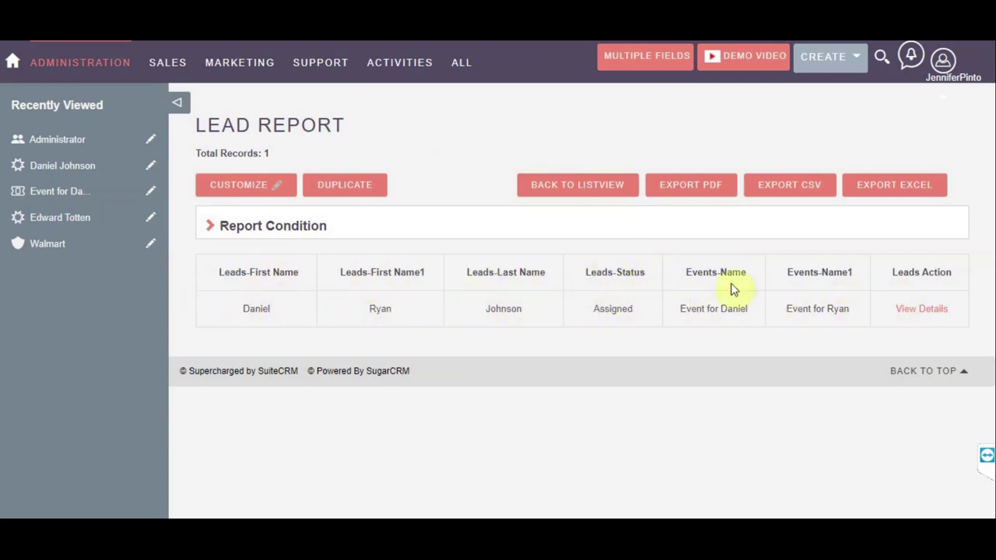
pyautogui.click(205, 225)
pyautogui.scroll(-2, 262, 224)
pyautogui.scroll(1, 282, 229)
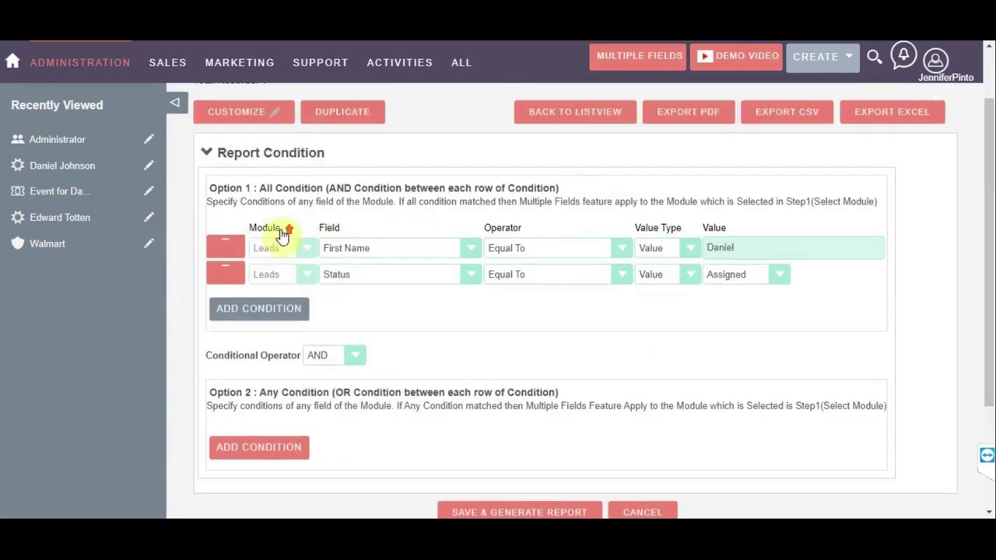
pyautogui.scroll(-2, 455, 278)
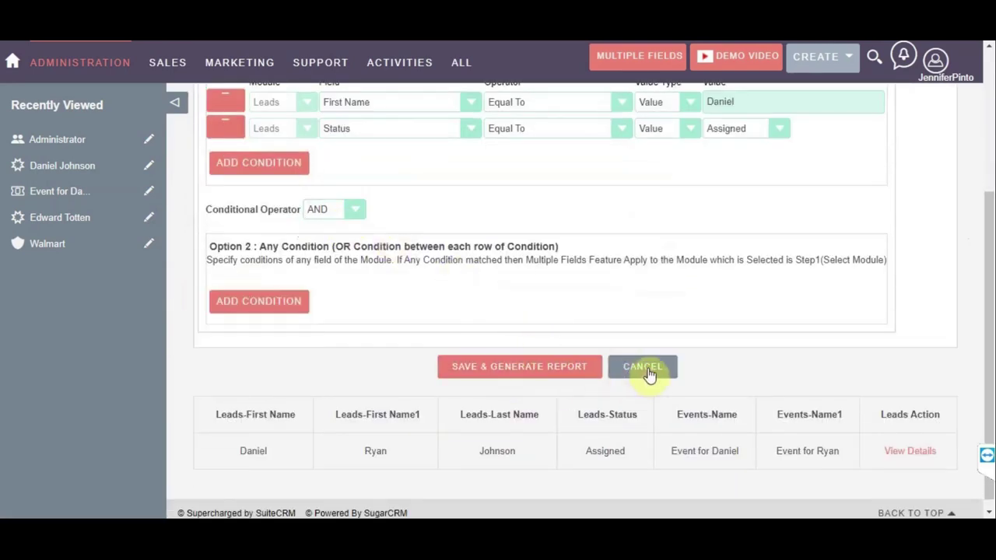
pyautogui.scroll(3, 407, 334)
pyautogui.click(217, 232)
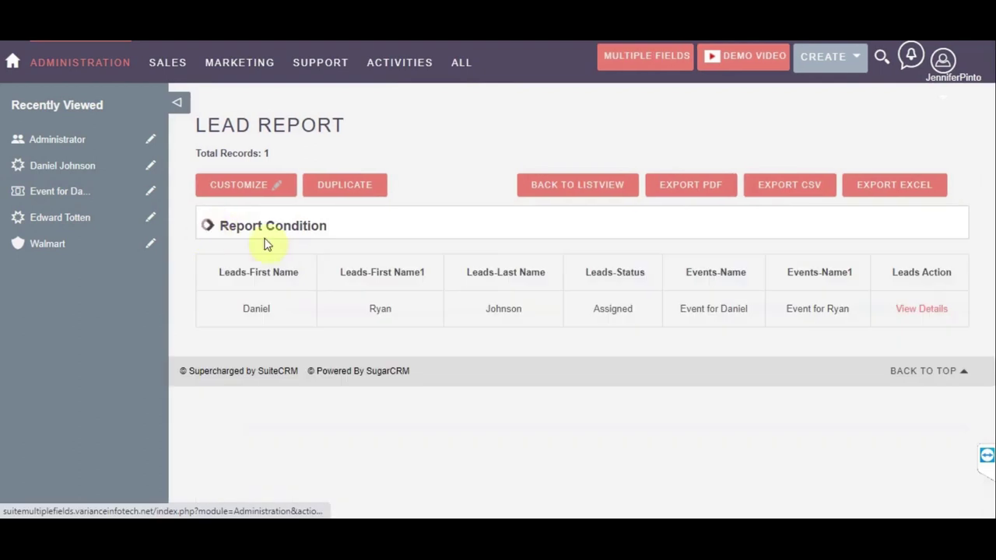
pyautogui.click(931, 313)
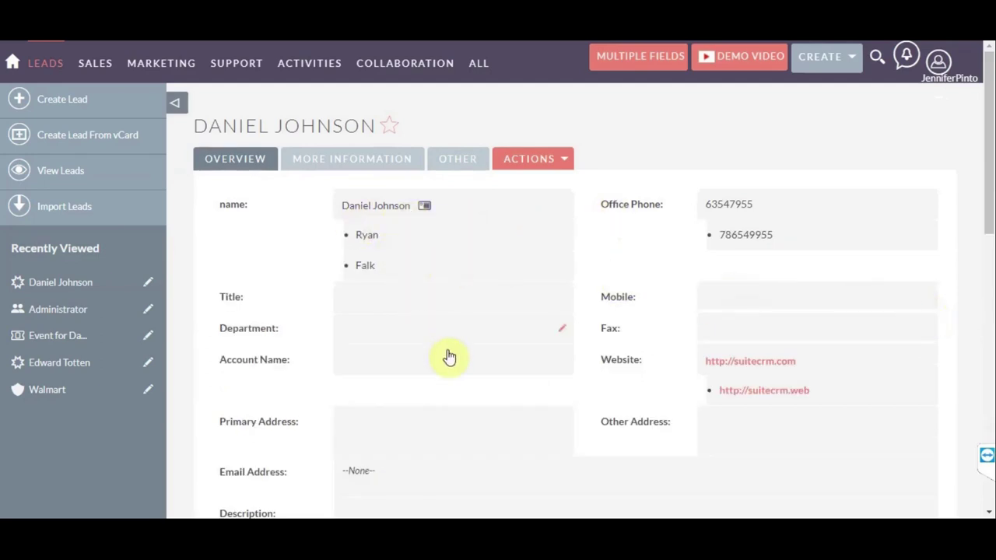
pyautogui.scroll(-3, 450, 357)
pyautogui.scroll(3, 473, 371)
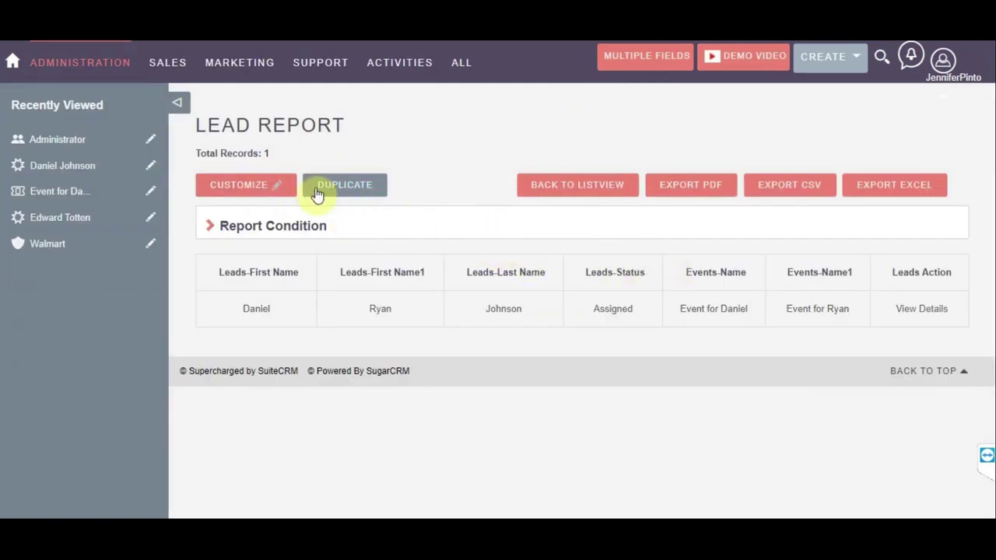
pyautogui.click(548, 187)
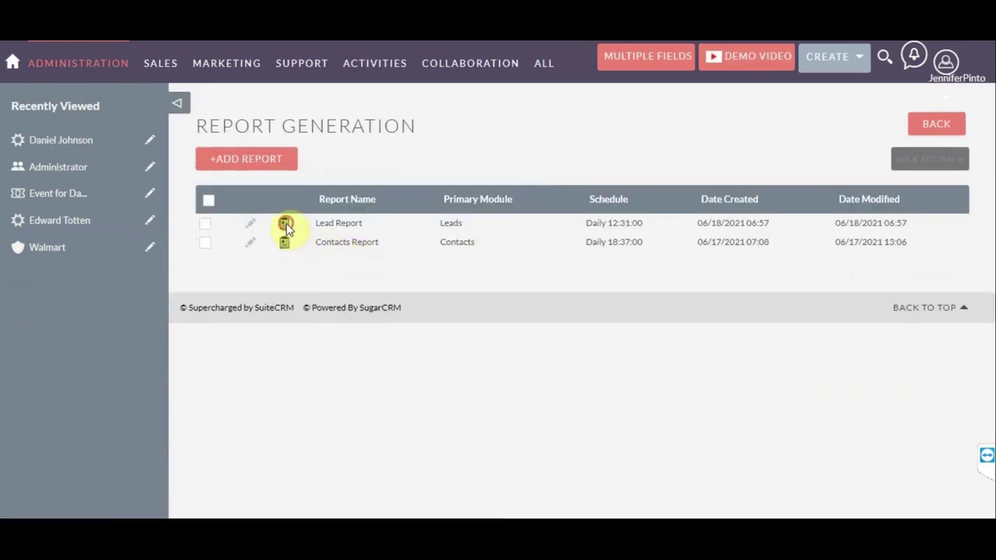
pyautogui.click(285, 225)
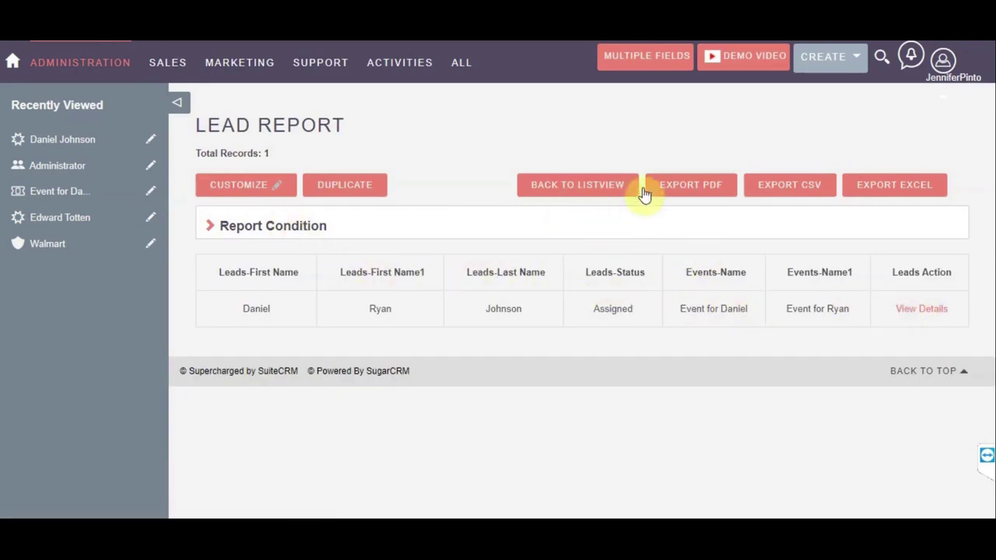
pyautogui.click(693, 185)
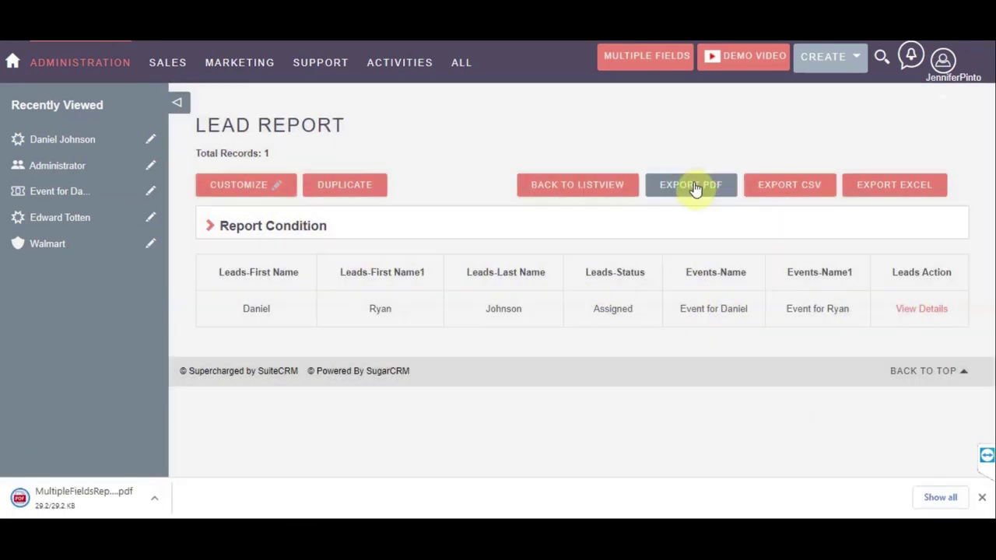
# Export the Lead Report as CSV and Excel files, then return to the reports list.
pyautogui.click(782, 182)
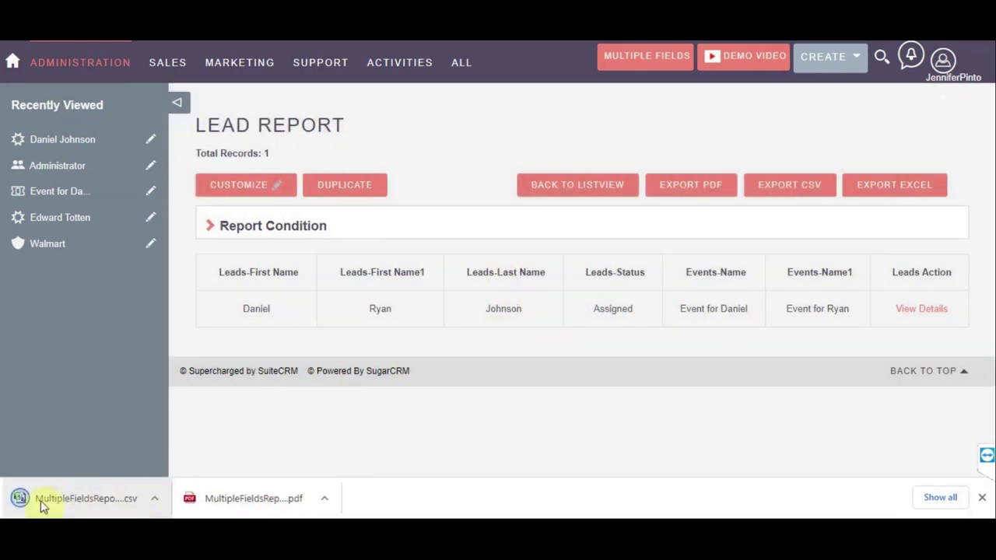
pyautogui.click(881, 179)
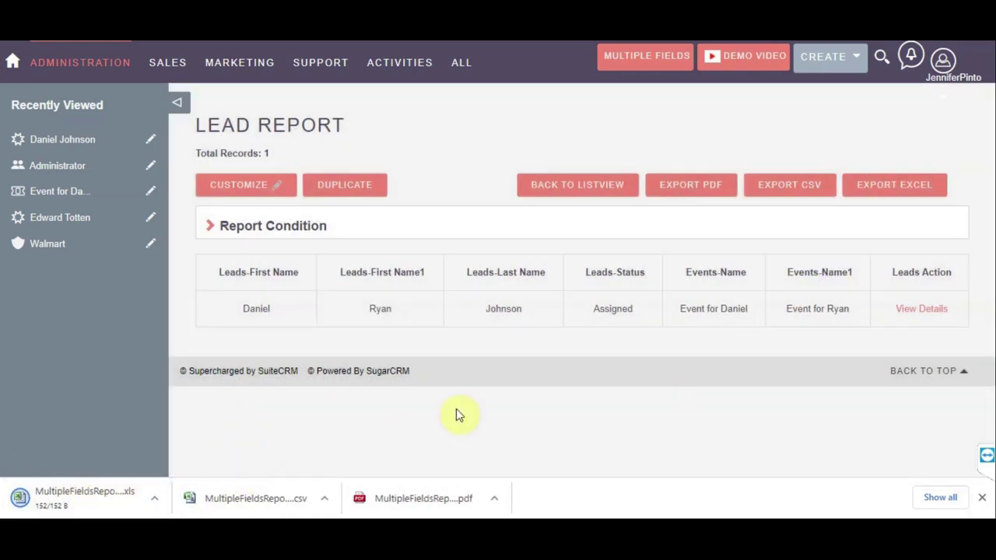
pyautogui.click(555, 193)
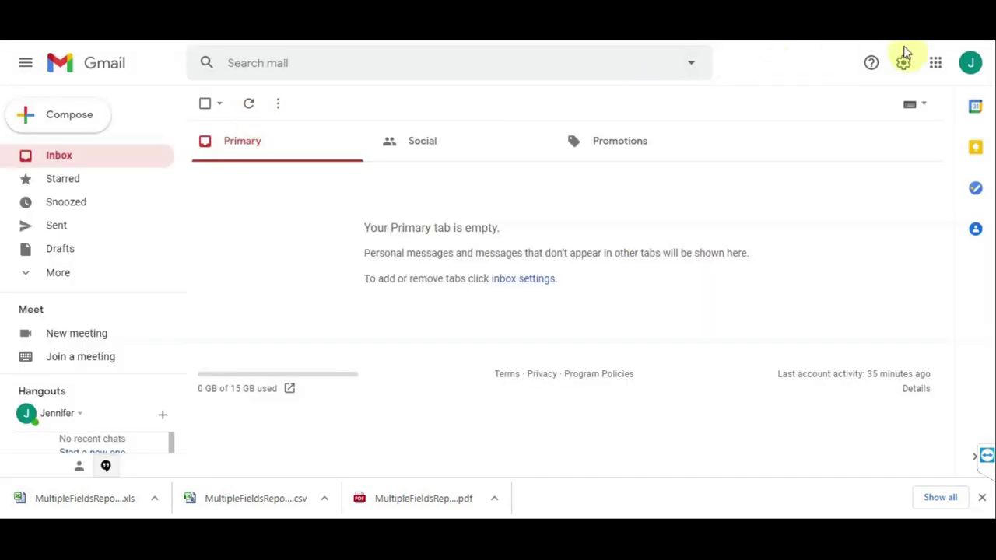
# Switch Gmail to the other signed-in account and refresh its inbox to find the Lead Report email.
pyautogui.click(965, 68)
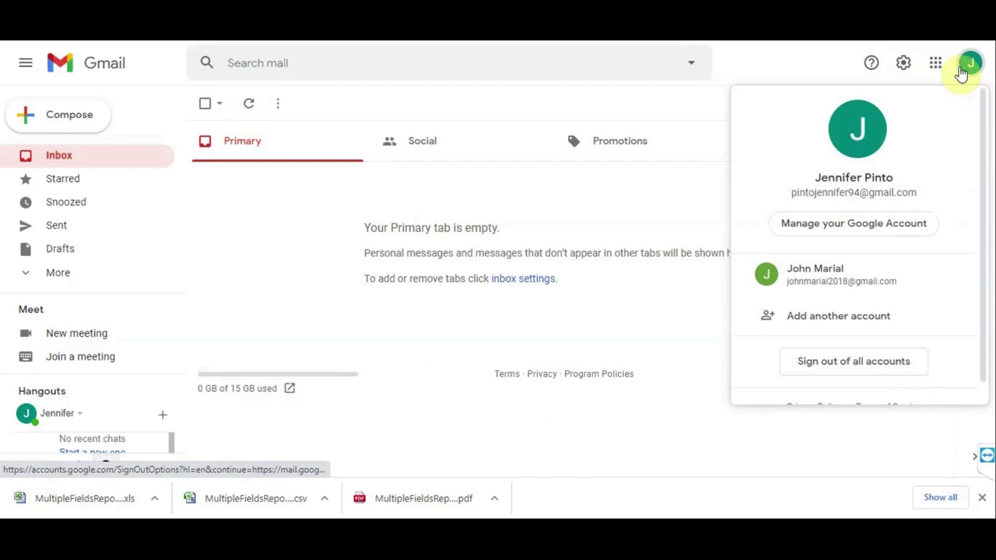
pyautogui.click(962, 74)
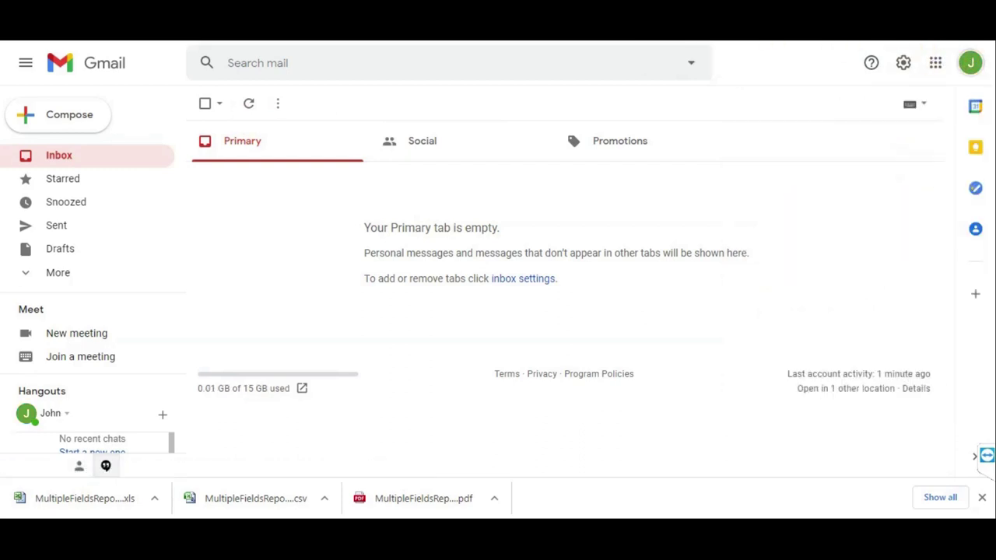
pyautogui.click(969, 69)
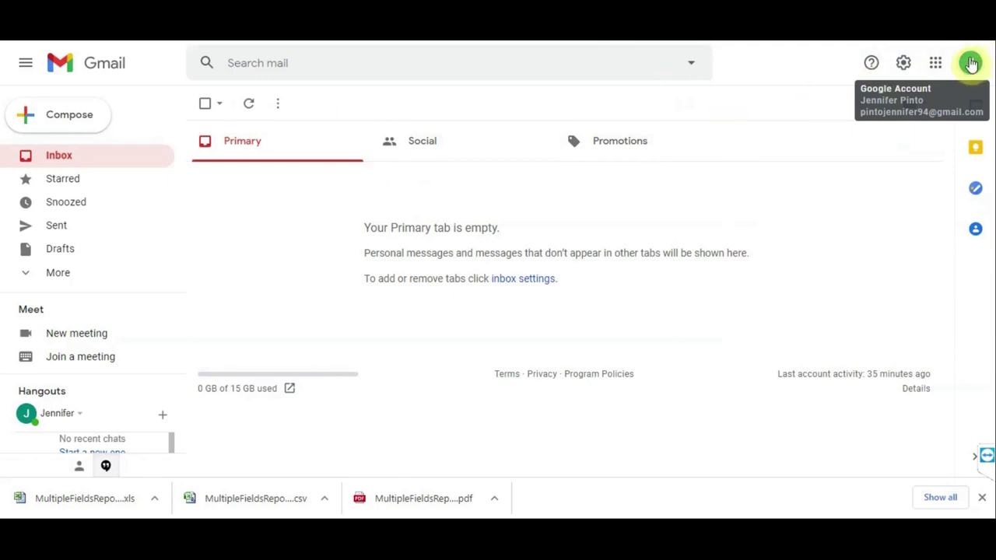
pyautogui.click(251, 105)
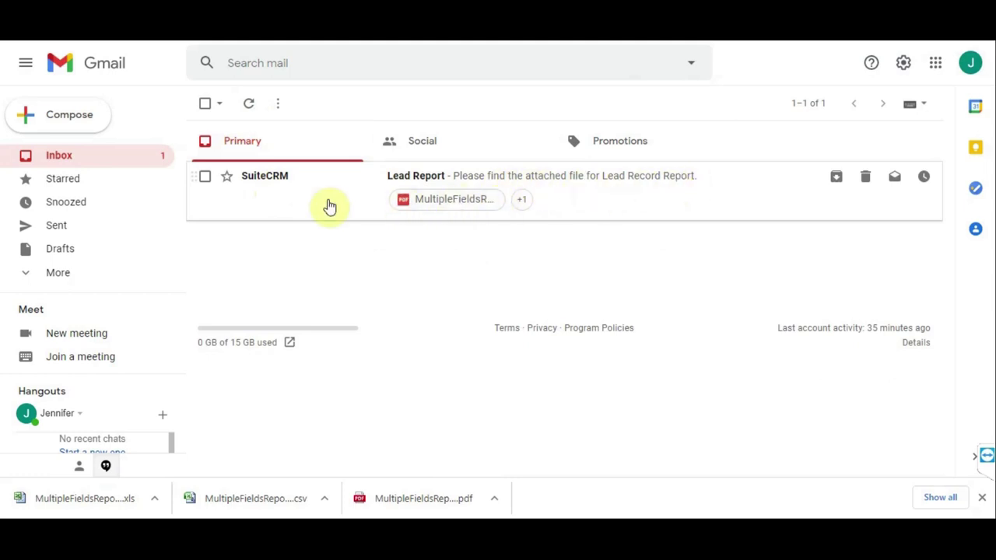
pyautogui.click(327, 199)
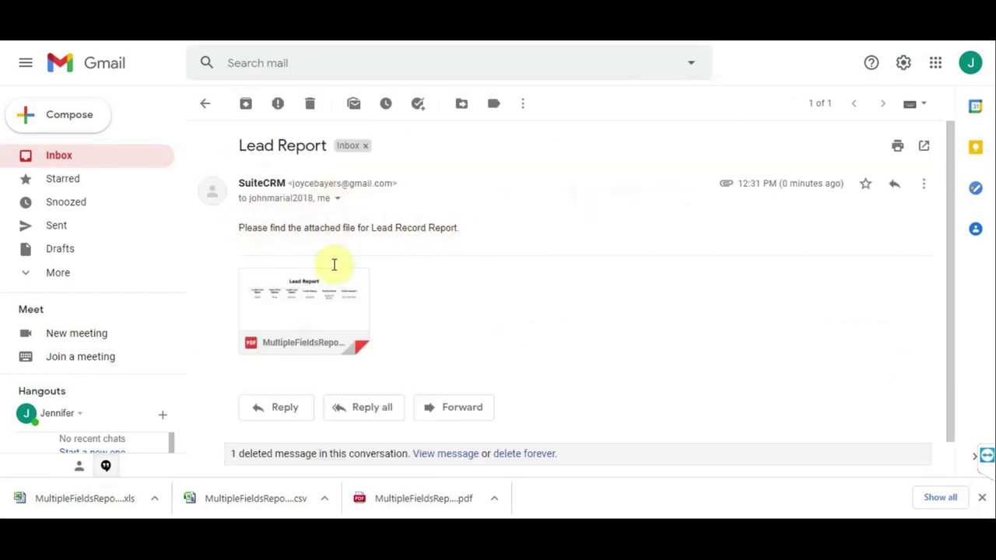
pyautogui.click(304, 292)
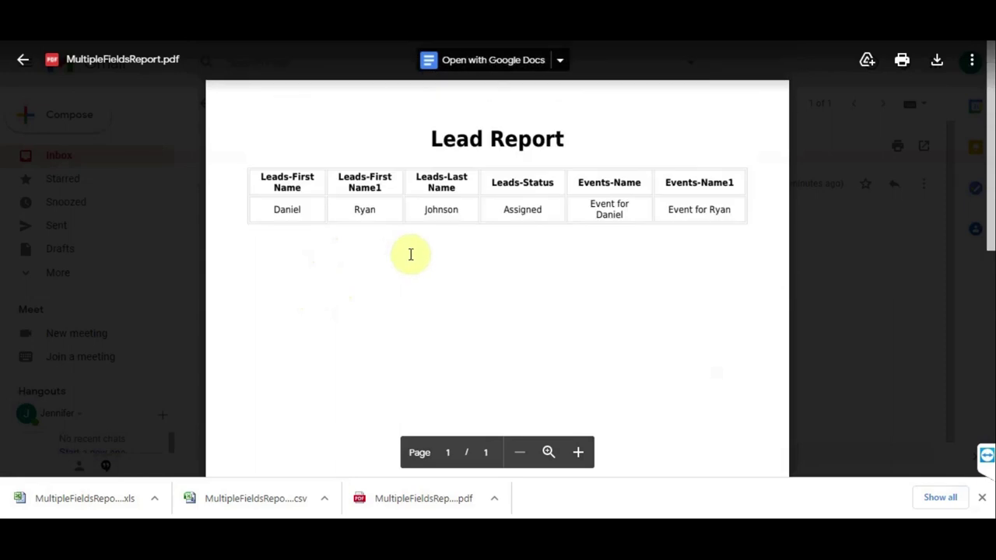
pyautogui.click(23, 60)
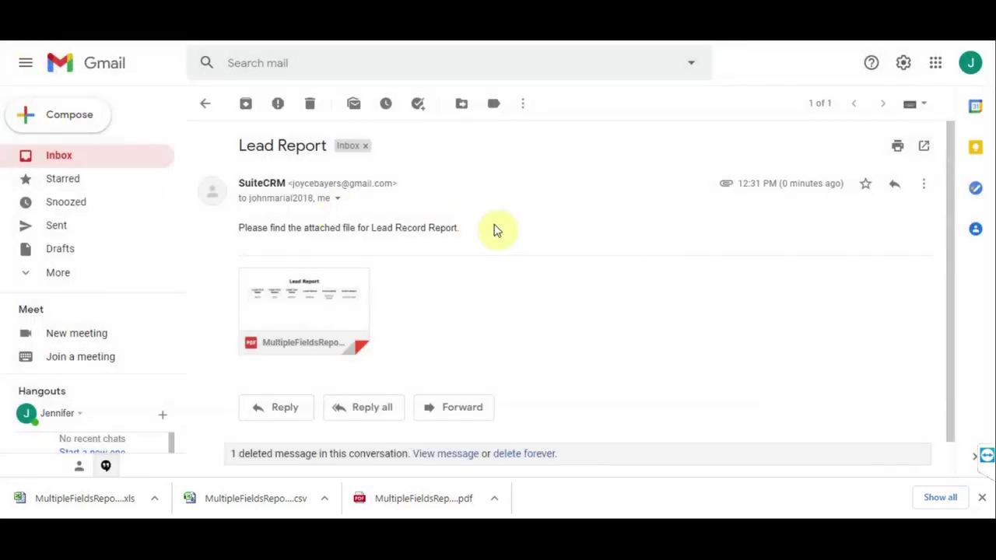
pyautogui.click(203, 104)
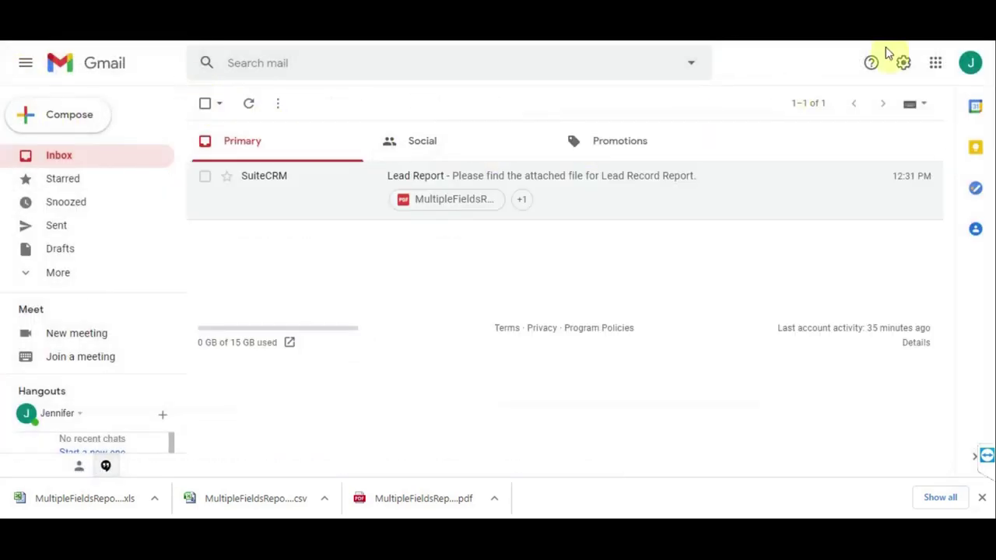
# Switch Gmail to the other recipient's signed-in account.
pyautogui.click(969, 69)
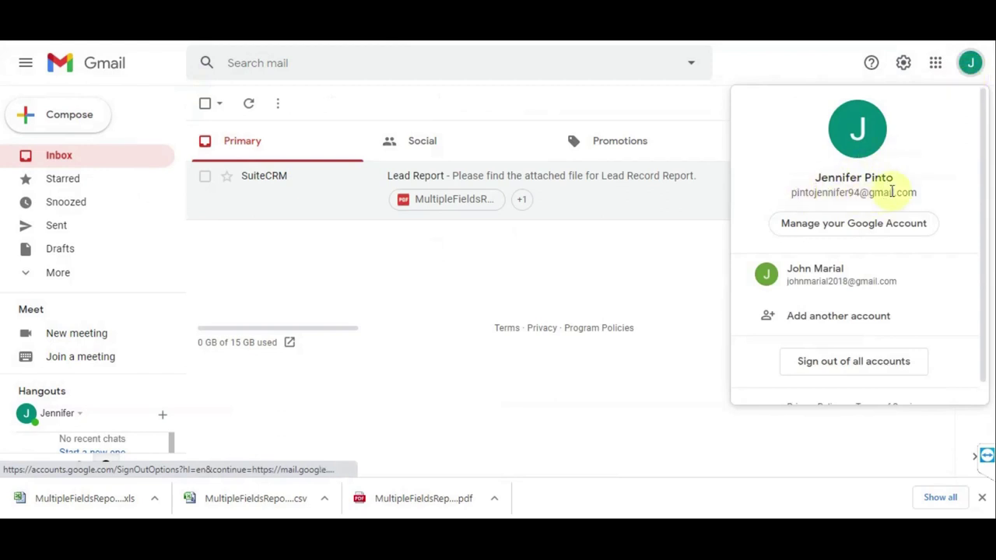
pyautogui.click(964, 71)
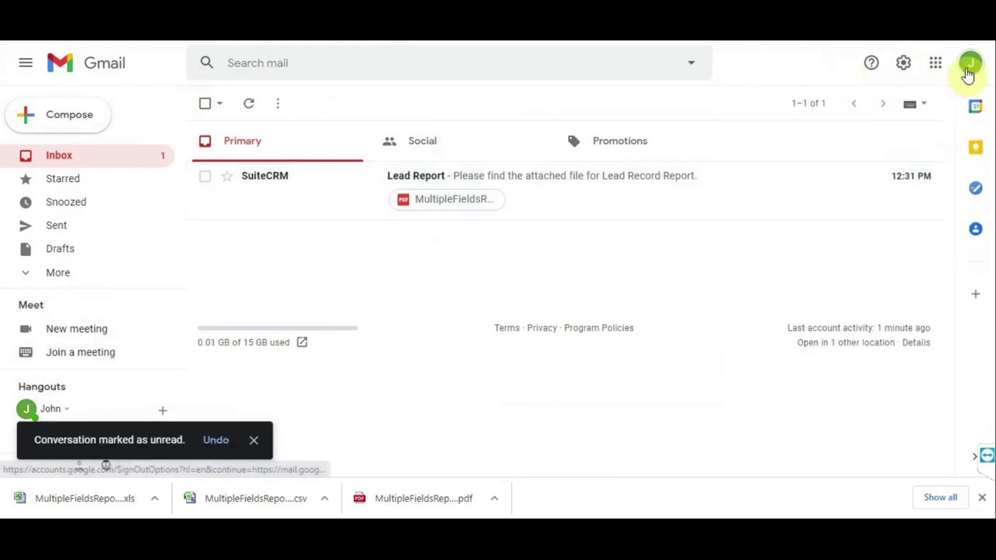
pyautogui.click(968, 70)
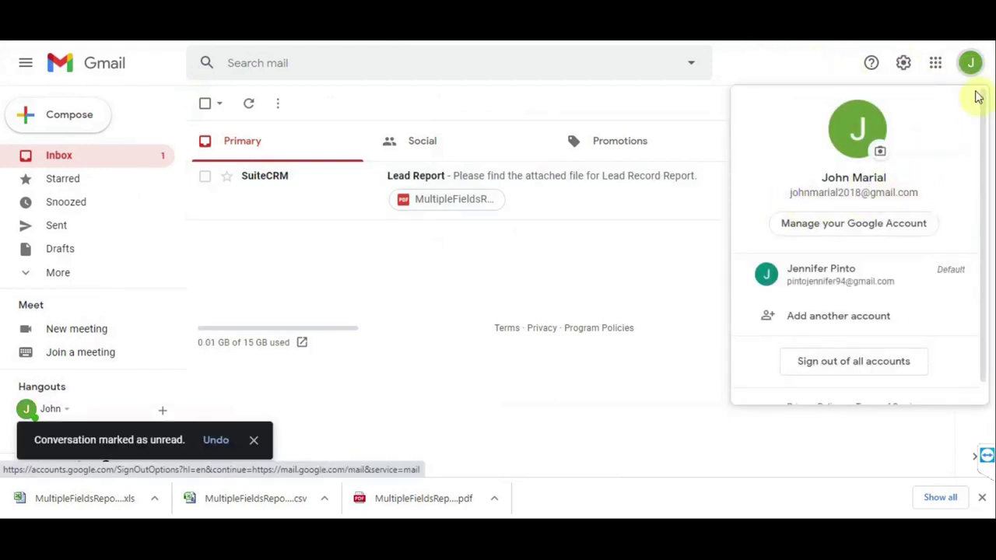
pyautogui.click(980, 66)
# Open the SuiteCRM Lead Report email, preview its attached PDF report, then close the preview.
pyautogui.click(373, 190)
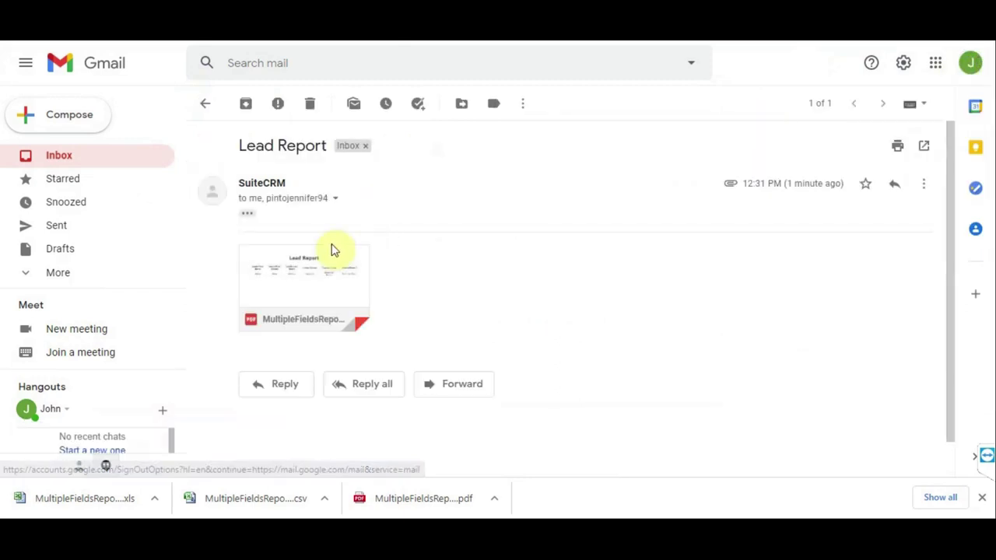
pyautogui.click(249, 215)
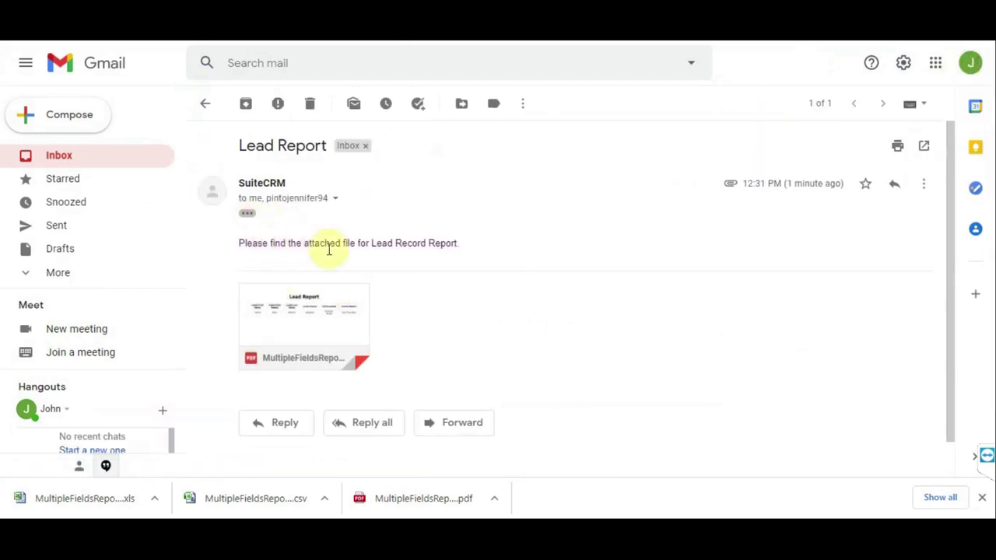
pyautogui.scroll(-1, 389, 269)
pyautogui.click(344, 278)
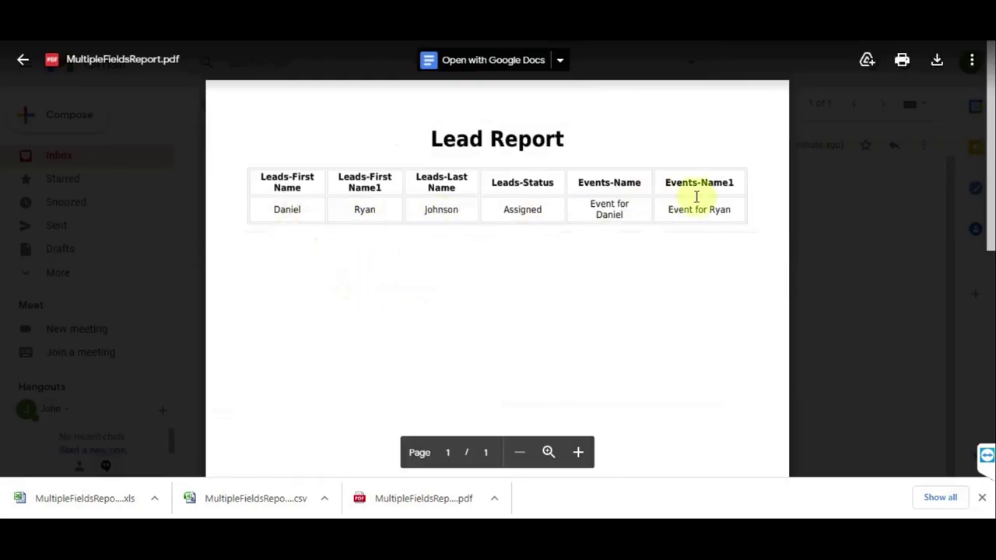
pyautogui.scroll(-3, 615, 249)
pyautogui.scroll(3, 604, 251)
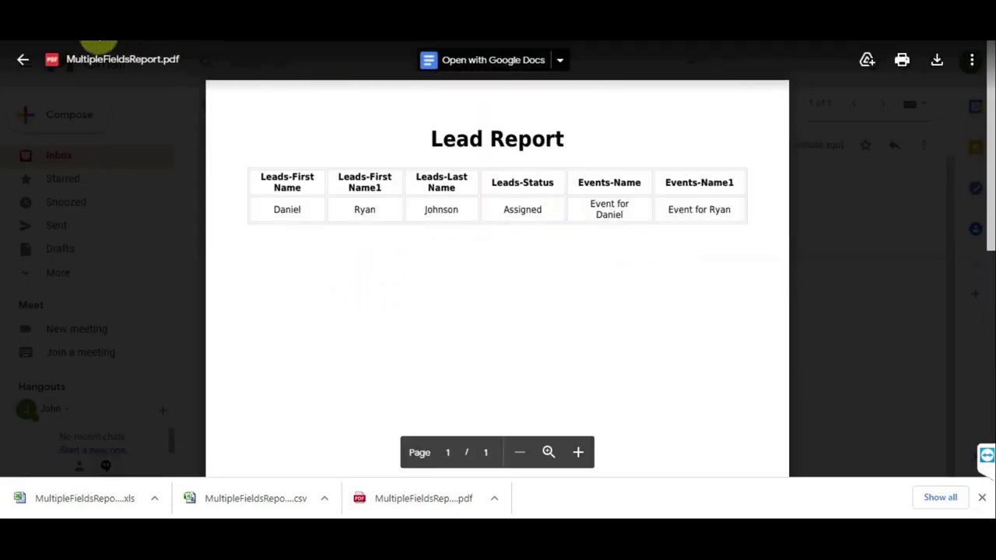
pyautogui.click(22, 61)
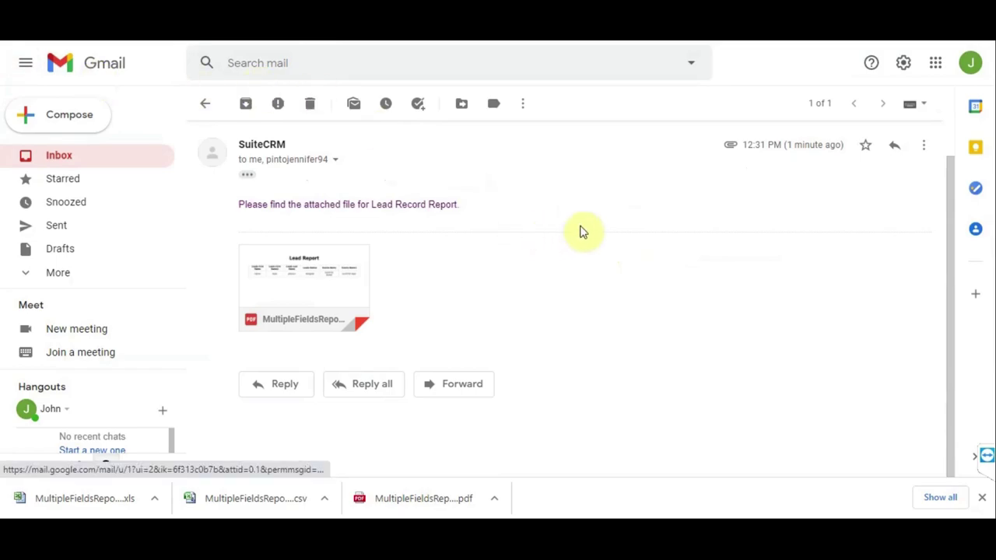